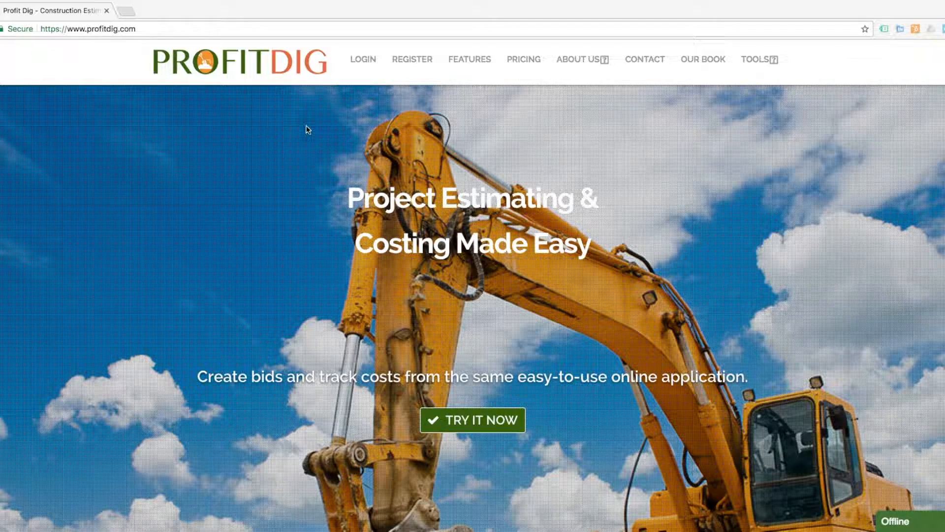
# Open the REGISTER page from ProfitDig's top navigation bar
pyautogui.click(411, 61)
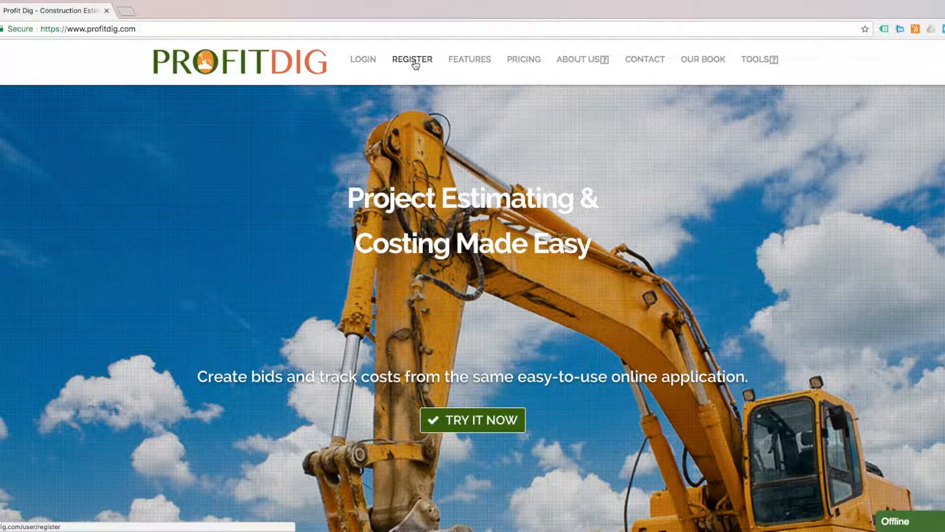
pyautogui.click(415, 63)
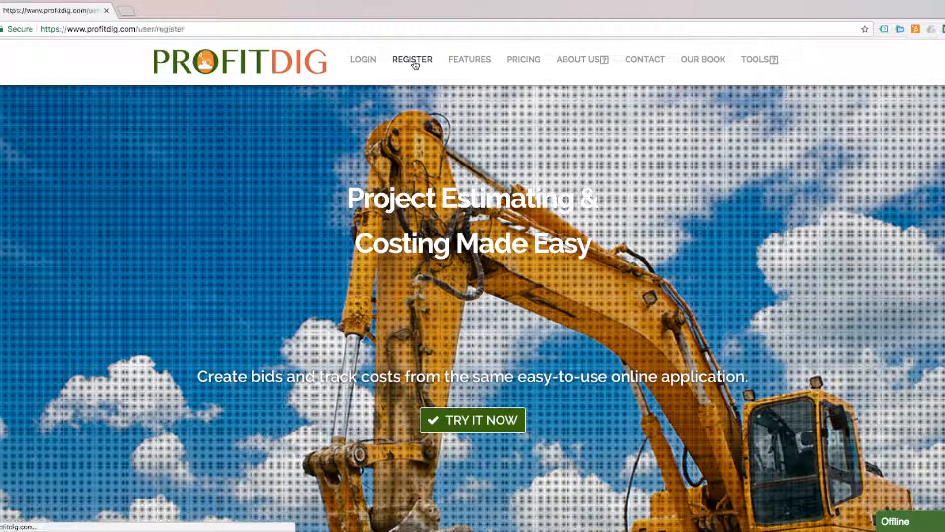
# Enter the username, first name, last name and email on the sign-up form
pyautogui.click(290, 160)
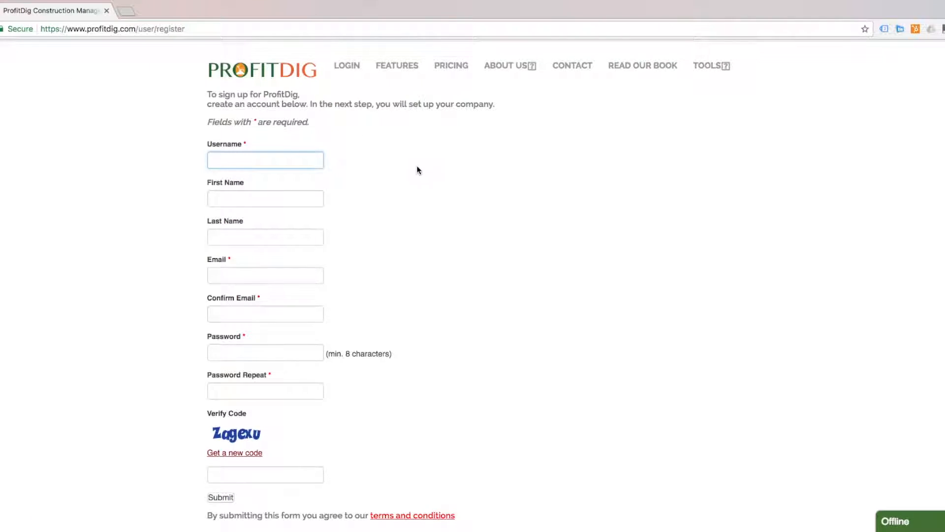
pyautogui.scroll(-1, 418, 168)
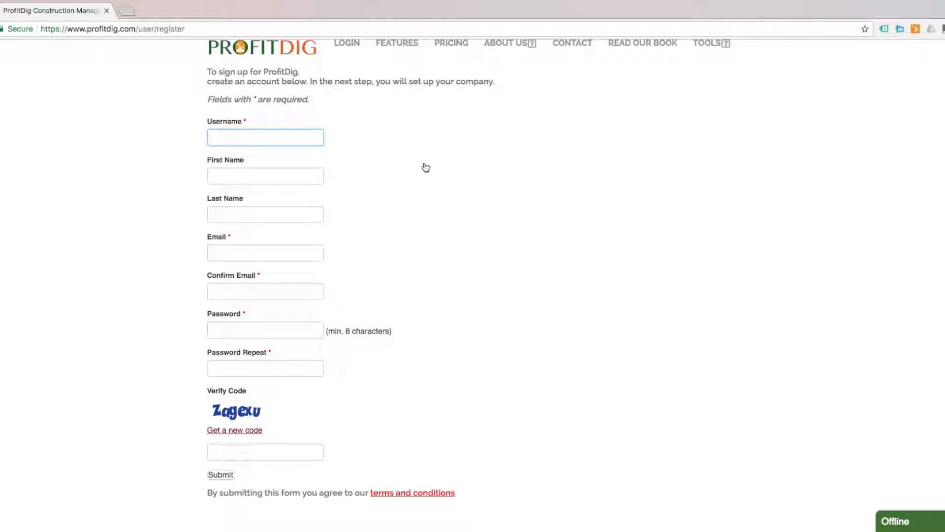
pyautogui.write('newaccount')
pyautogui.press('Tab')
pyautogui.write('Chris')
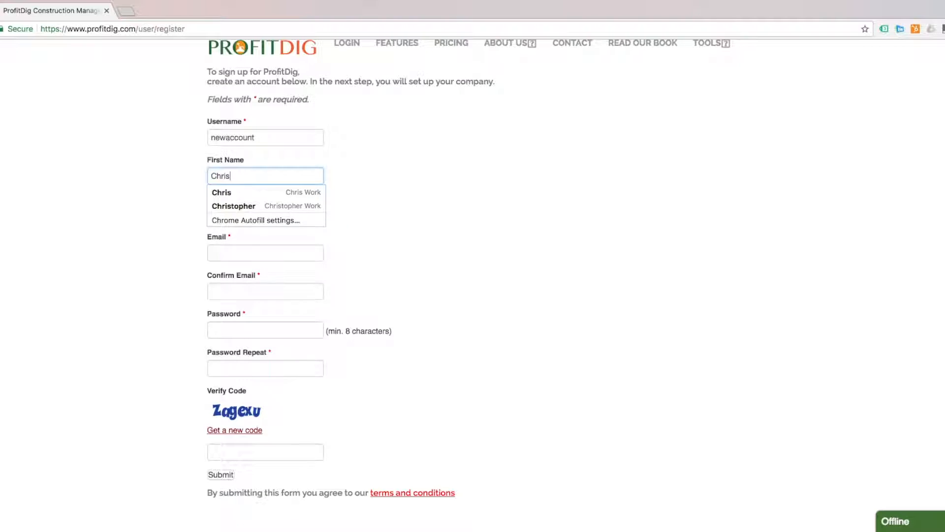
pyautogui.press('Tab')
pyautogui.write('Work')
pyautogui.press('Tab')
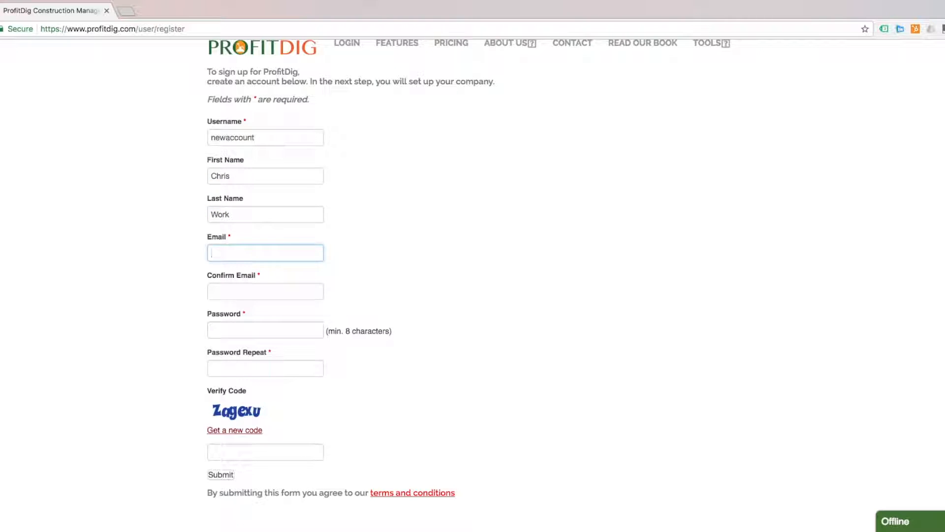
# Confirm the email, enter and repeat the password, fill in the verification code, and submit
pyautogui.press('Tab')
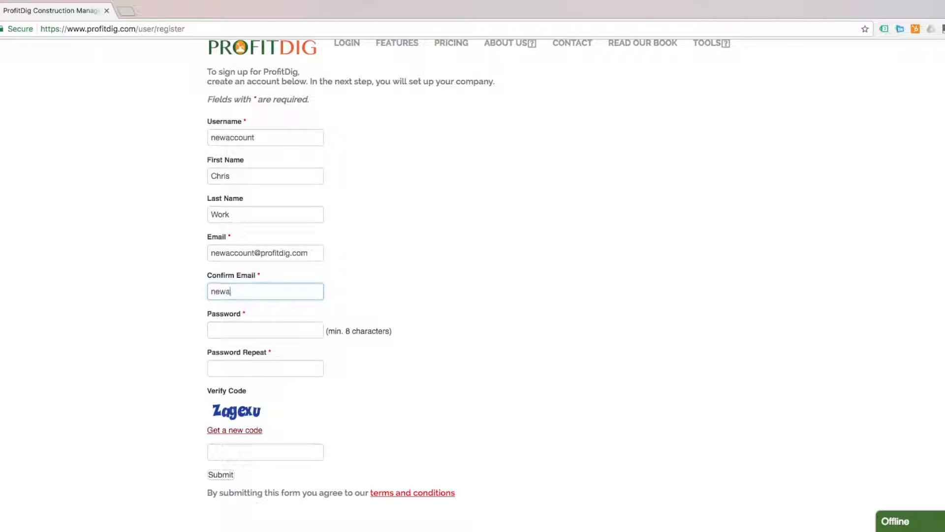
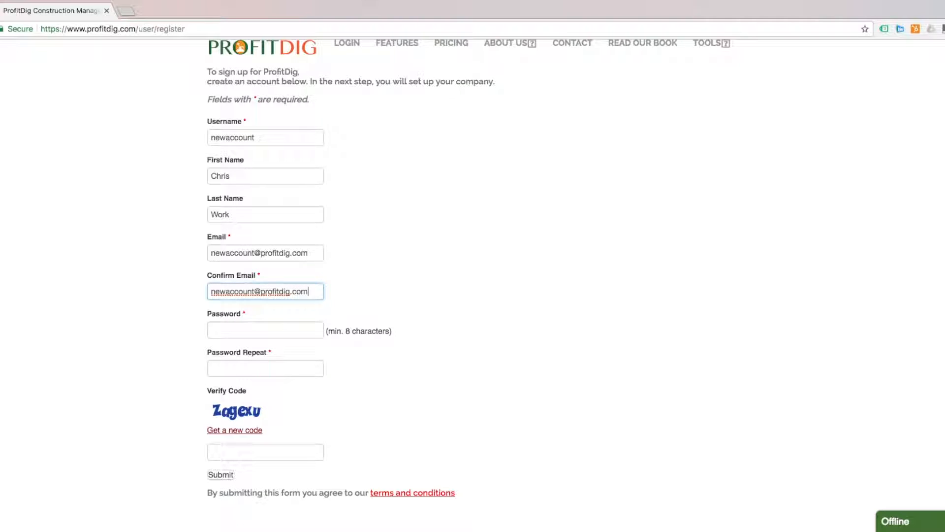
pyautogui.press('Tab')
pyautogui.write('••••••••••••')
pyautogui.press('Tab')
pyautogui.write('•••••••••••')
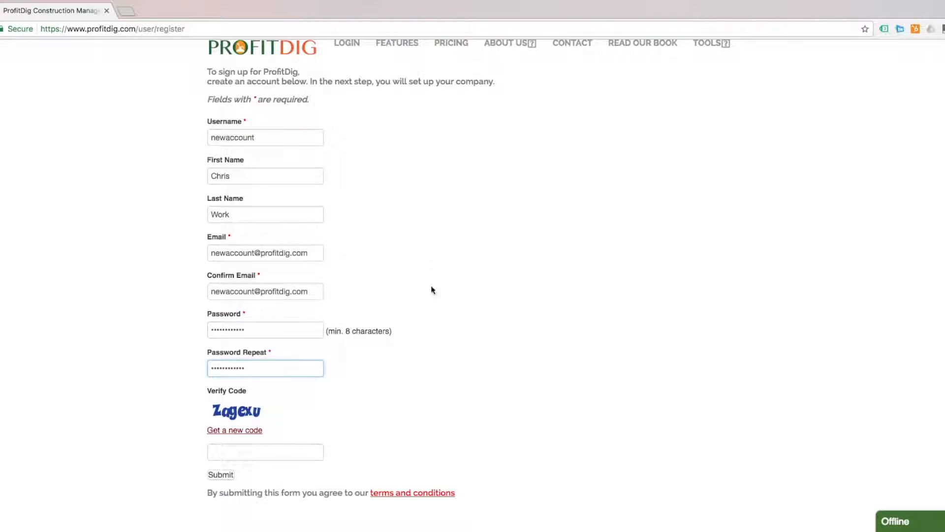
pyautogui.click(276, 445)
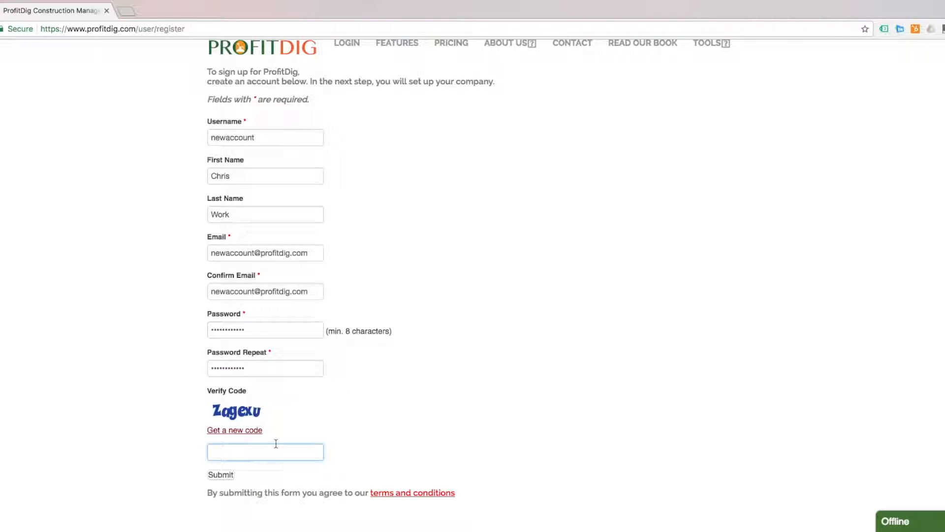
pyautogui.write('zageux')
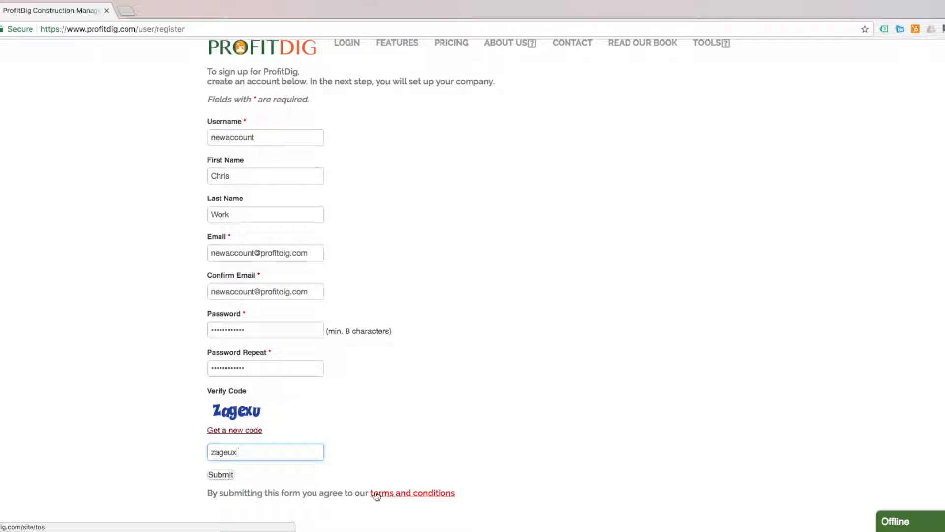
pyautogui.click(223, 480)
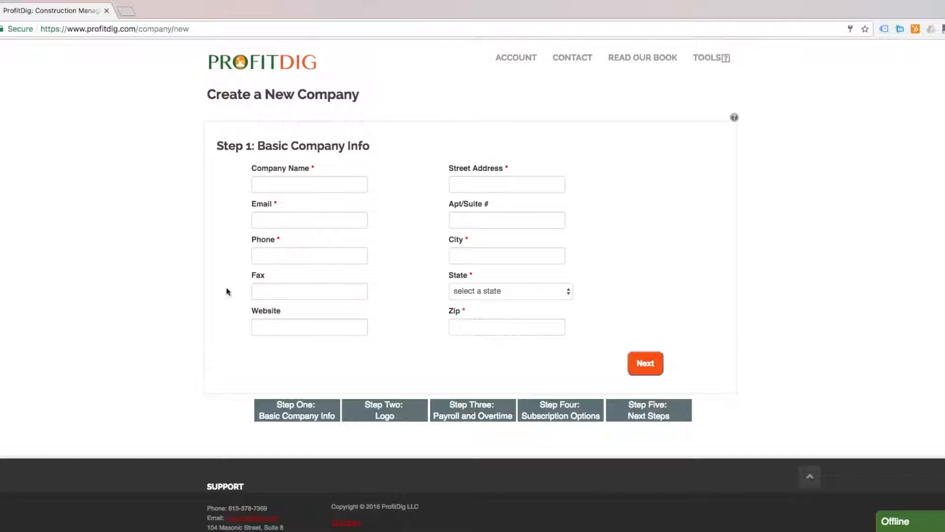
pyautogui.click(275, 181)
pyautogui.write('ProfitDig')
pyautogui.click(255, 225)
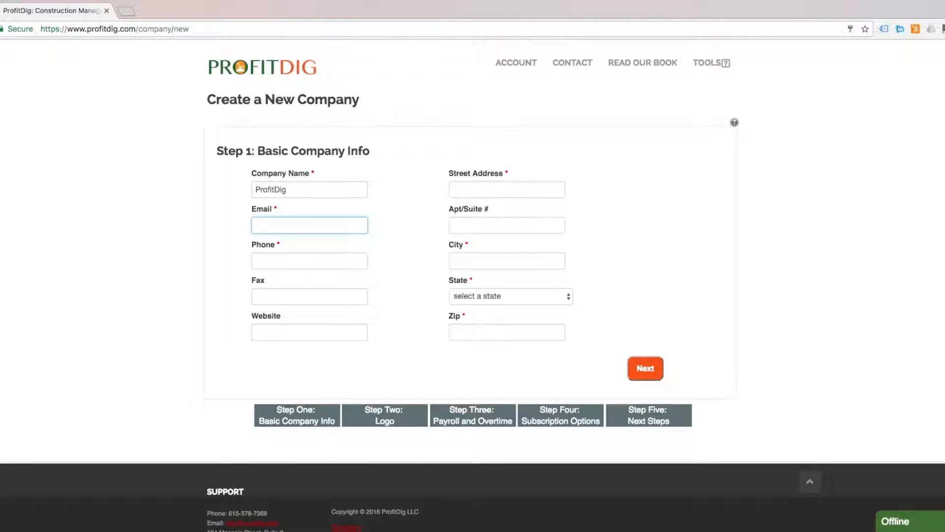
pyautogui.press('Tab')
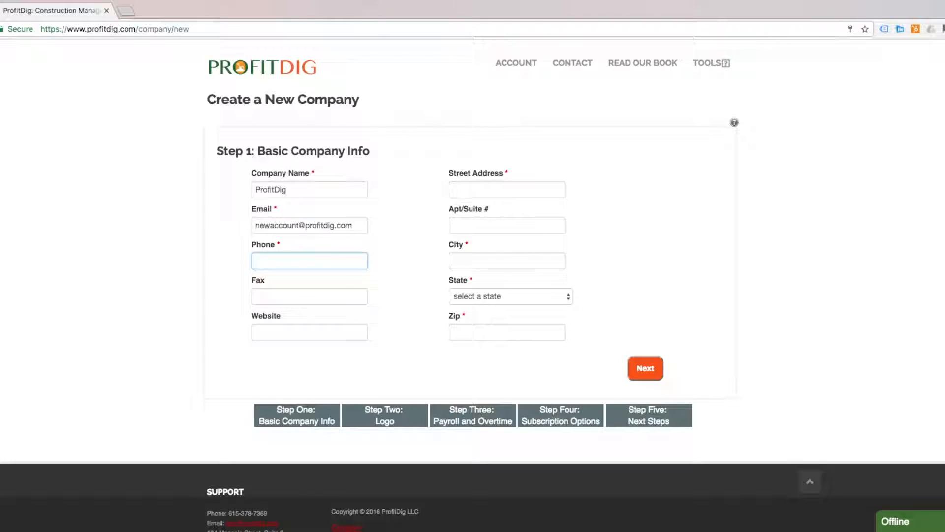
pyautogui.click(306, 335)
pyautogui.write('https://profitdig.com')
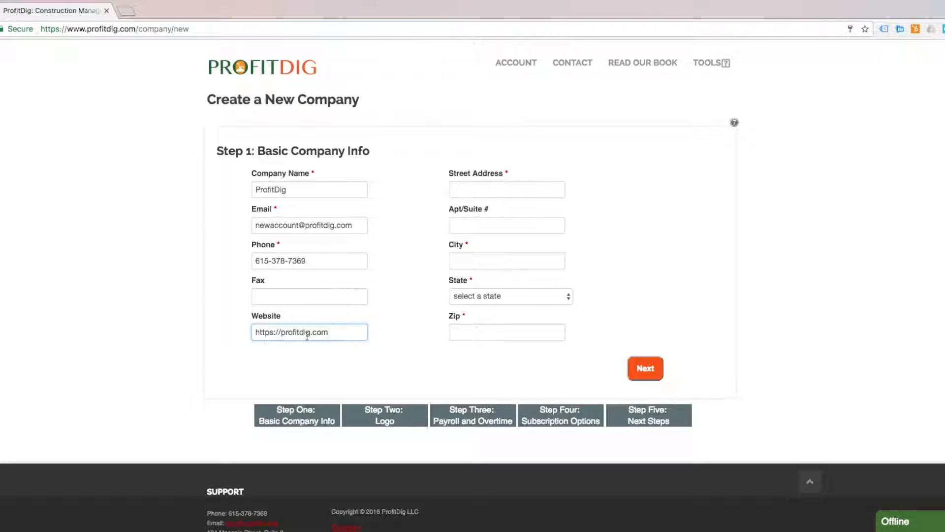
# Fill in the company street address, city, state and zip code, then save Step 1
pyautogui.click(532, 187)
pyautogui.write('1')
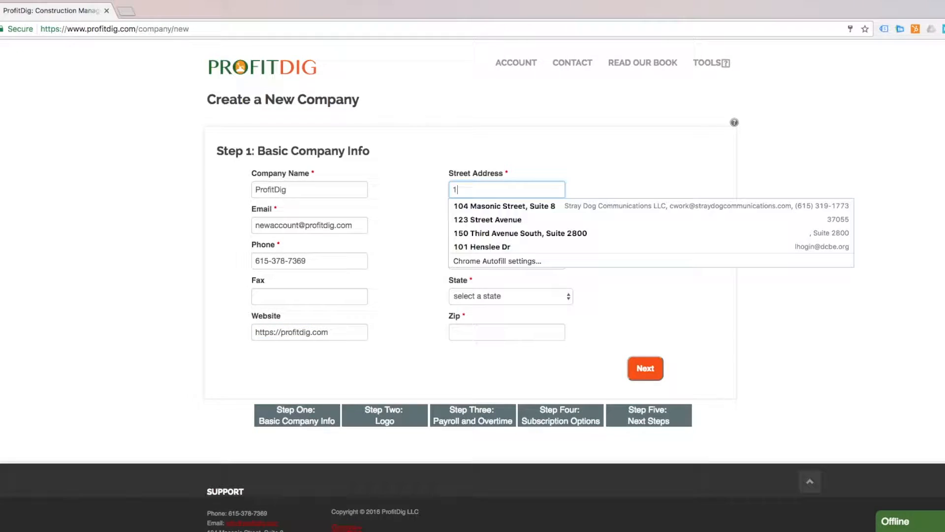
pyautogui.write('04')
pyautogui.click(513, 207)
pyautogui.click(507, 259)
pyautogui.write('D')
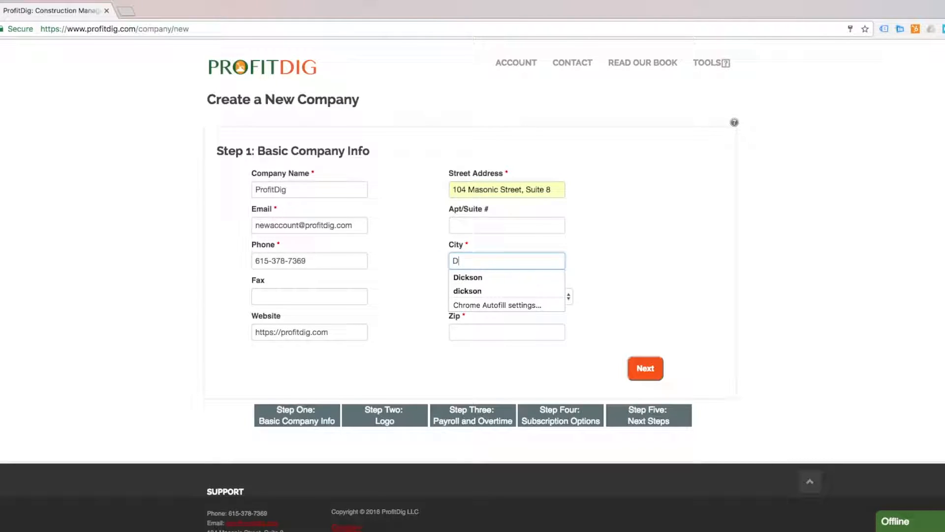
pyautogui.write('ickson')
pyautogui.press('Tab')
pyautogui.write('tenn')
pyautogui.press('Tab')
pyautogui.write('37055')
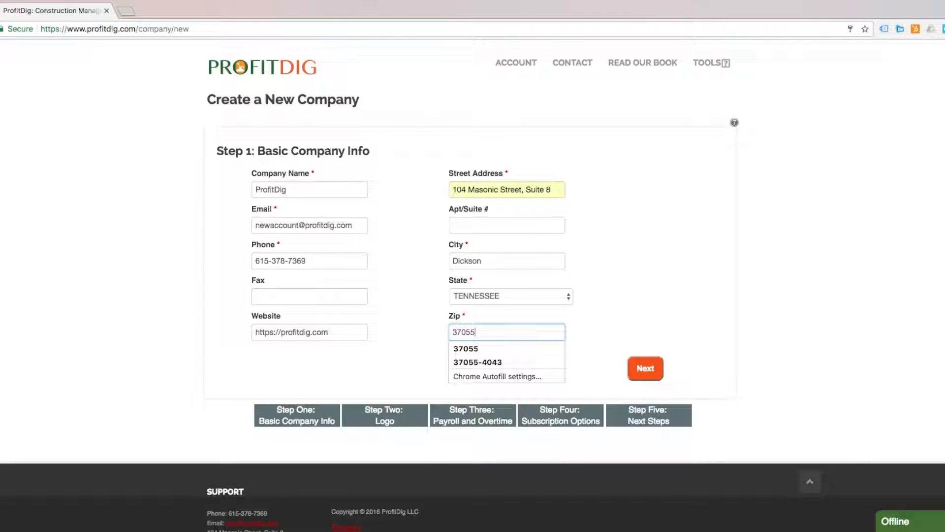
pyautogui.click(619, 269)
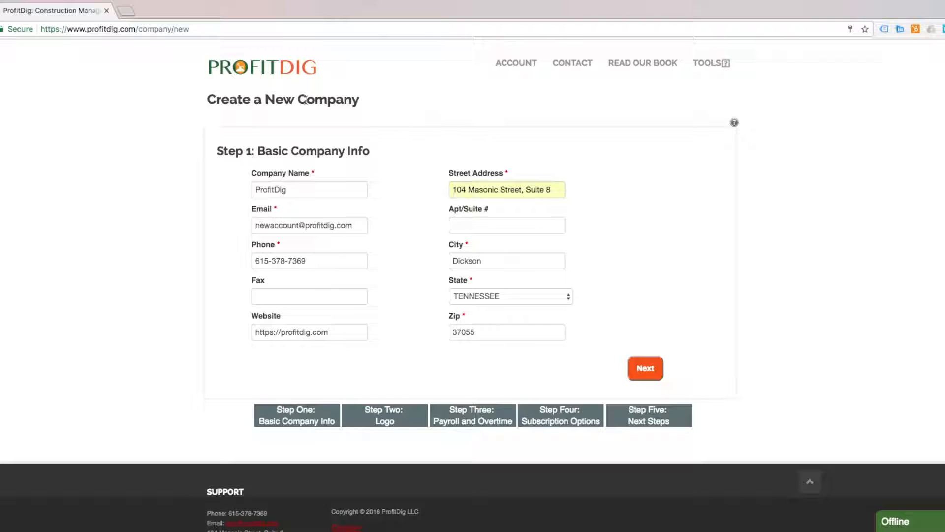
pyautogui.scroll(-1, 302, 102)
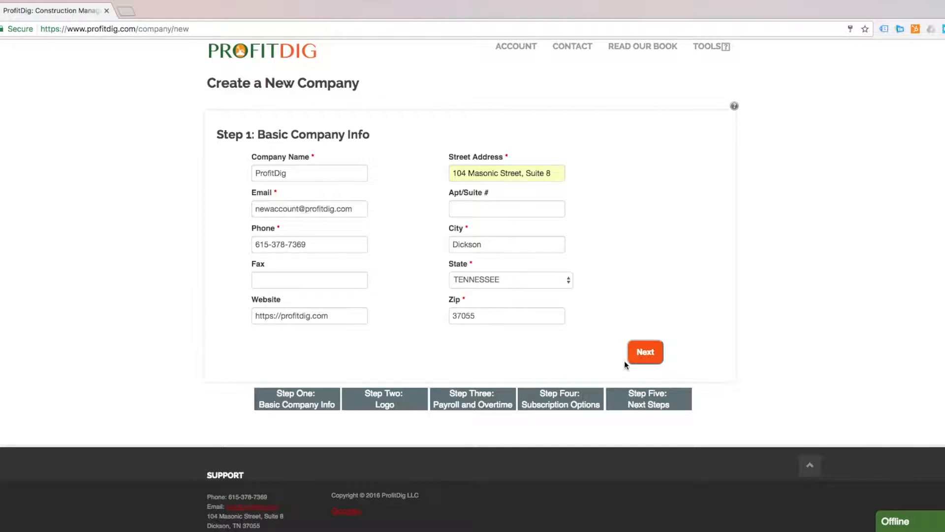
pyautogui.click(650, 353)
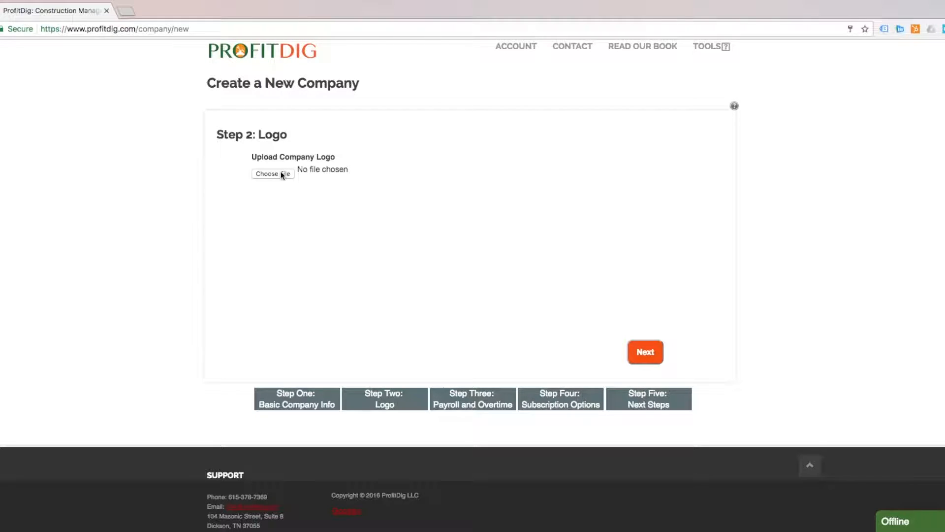
# Attach pd-logo-twitter.png as the company logo and continue
pyautogui.scroll(1, 279, 174)
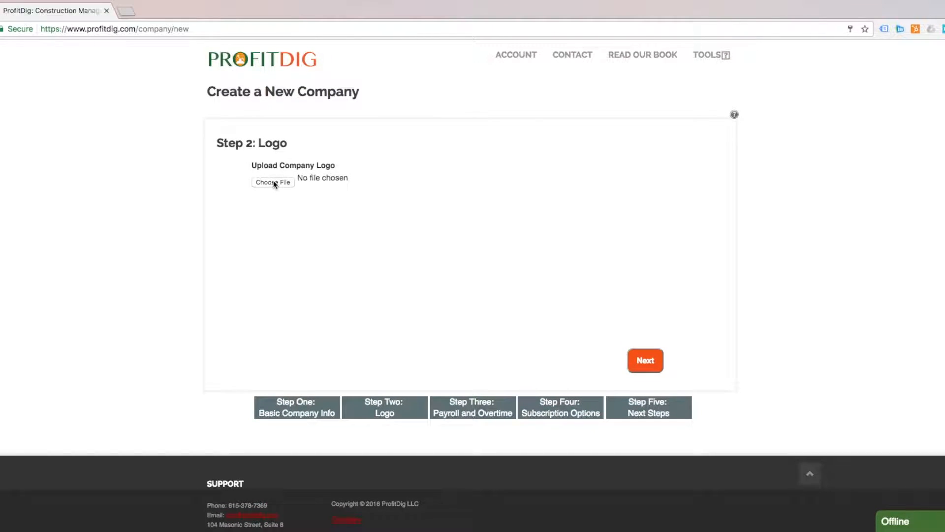
pyautogui.click(274, 182)
pyautogui.press('Return')
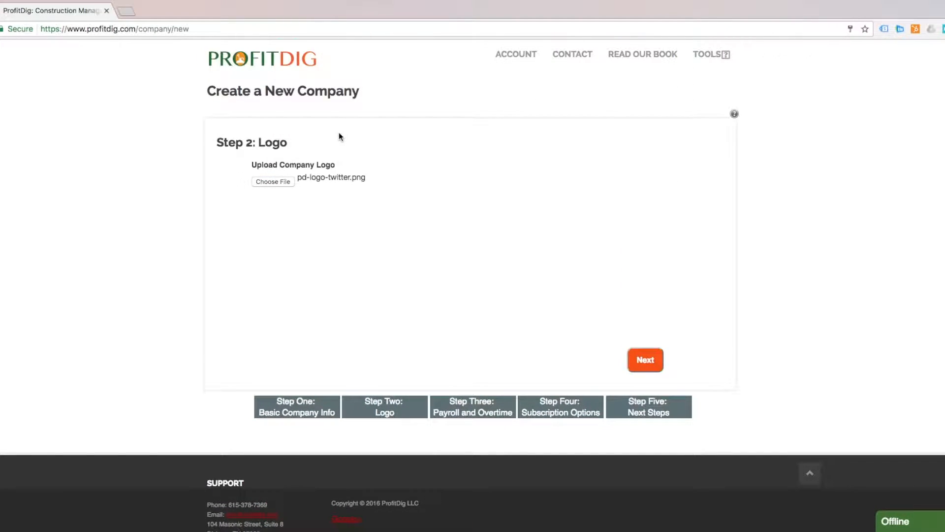
pyautogui.click(645, 360)
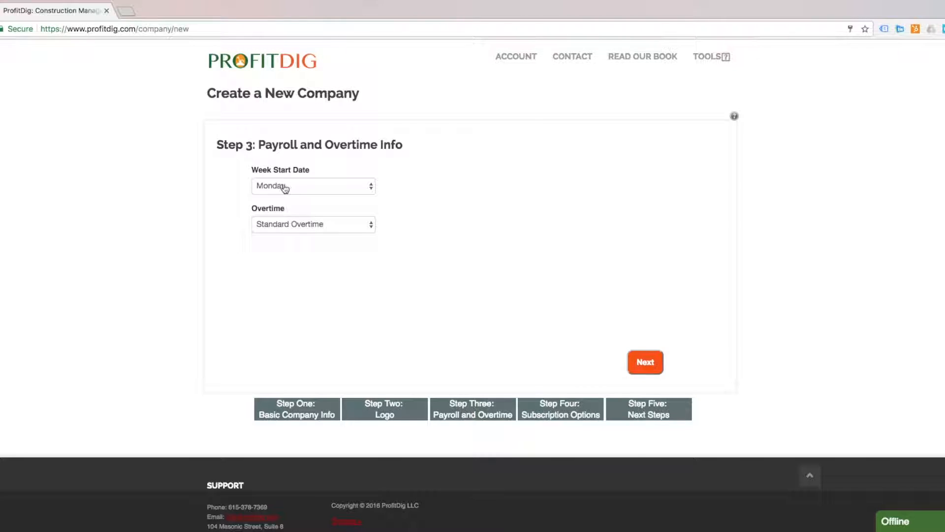
# Keep the Monday and Standard Overtime payroll defaults and move on to subscriptions
pyautogui.scroll(-1, 261, 197)
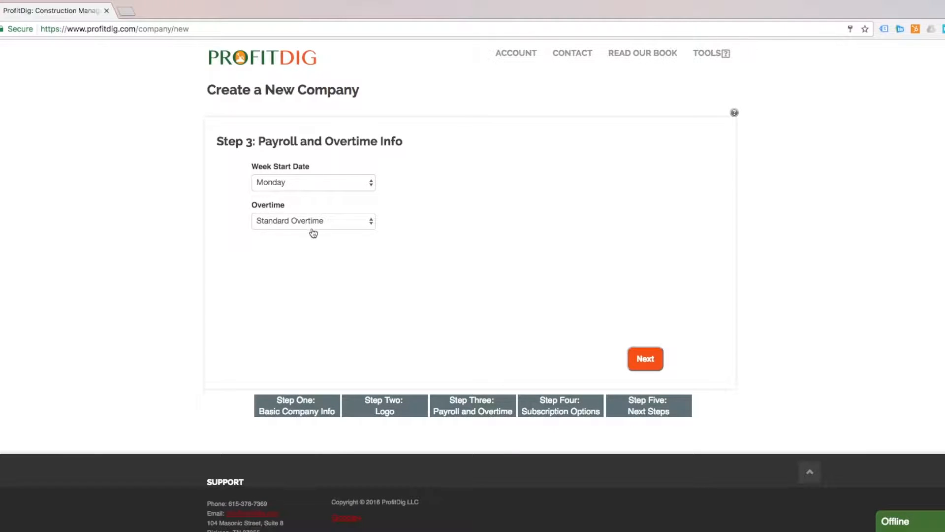
pyautogui.scroll(-1, 322, 230)
pyautogui.click(648, 351)
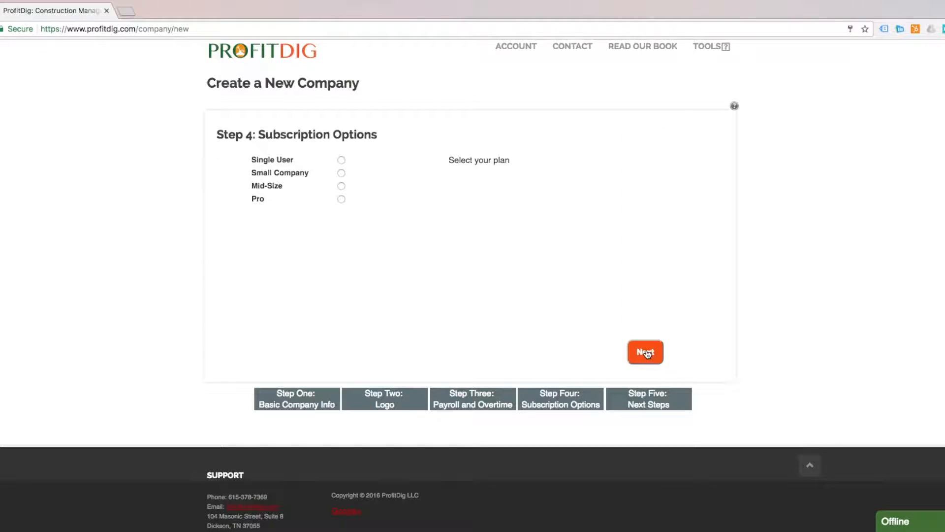
# Pick the Single User plan, enter the credit card number, and finish company setup
pyautogui.click(341, 161)
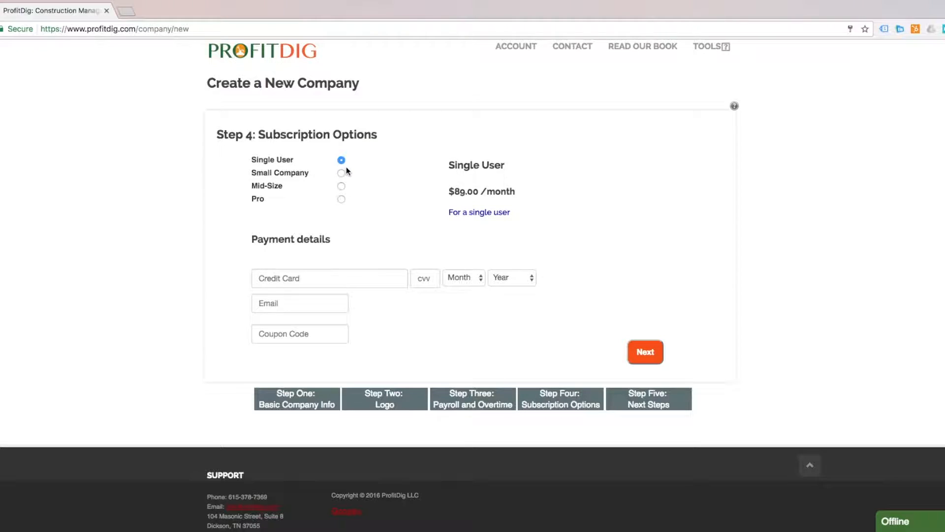
pyautogui.click(337, 276)
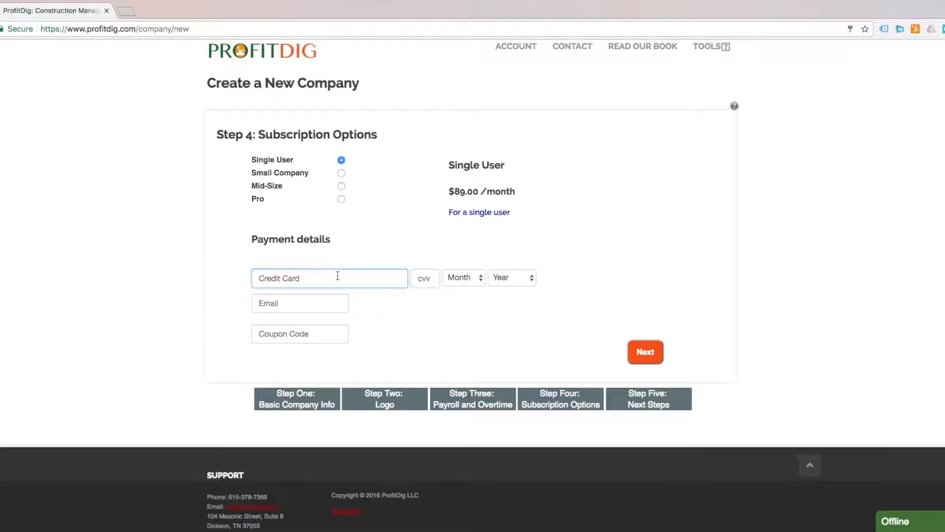
pyautogui.write('41')
pyautogui.click(648, 352)
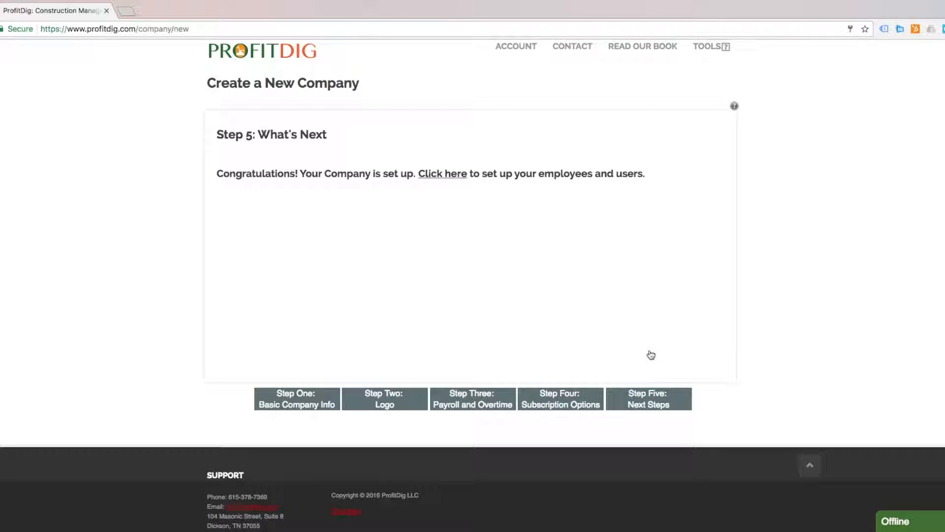
pyautogui.click(442, 178)
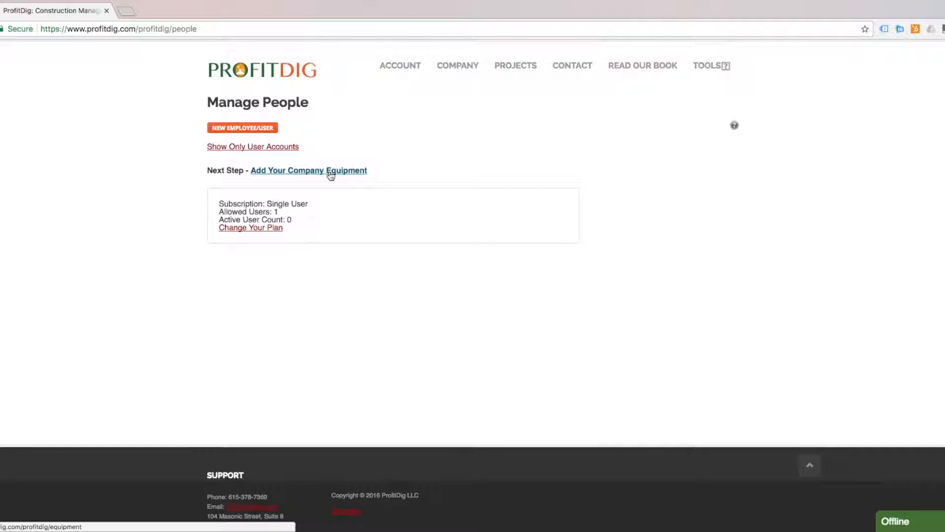
# Start a new employee with first and last name and a $35 hourly rate
pyautogui.click(249, 129)
pyautogui.click(281, 192)
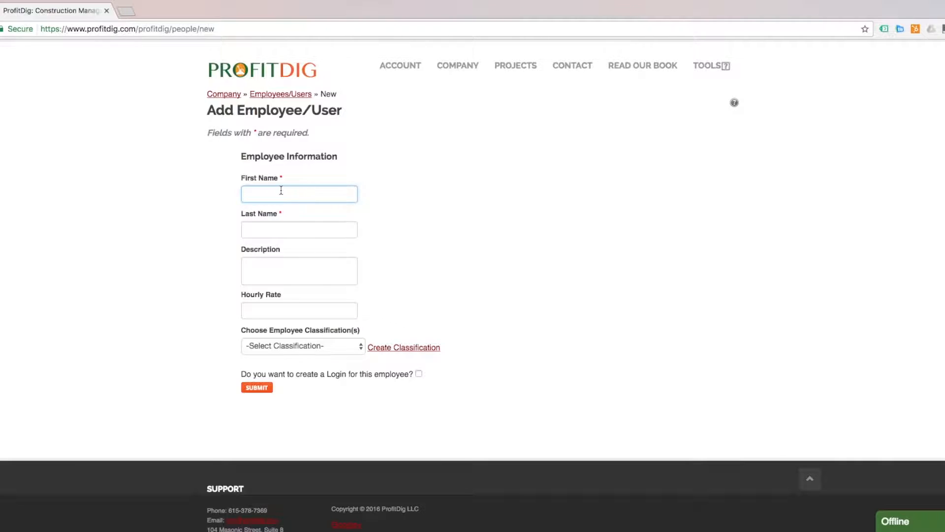
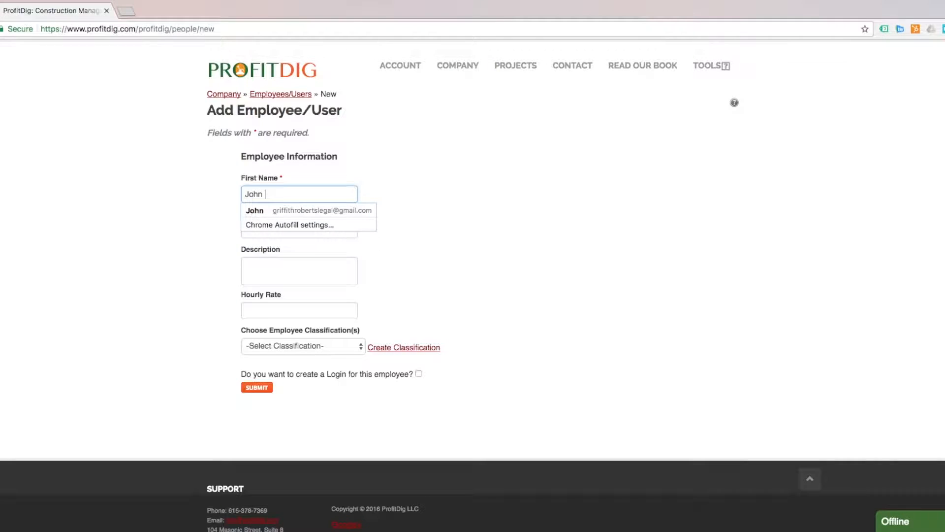
pyautogui.press('Tab')
pyautogui.press('Tab')
pyautogui.press('Tab')
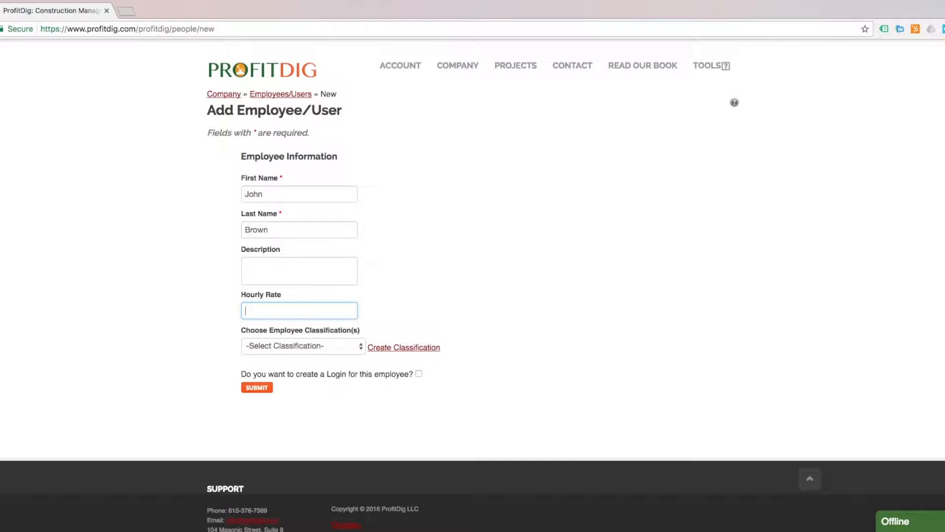
pyautogui.write('35')
pyautogui.click(510, 255)
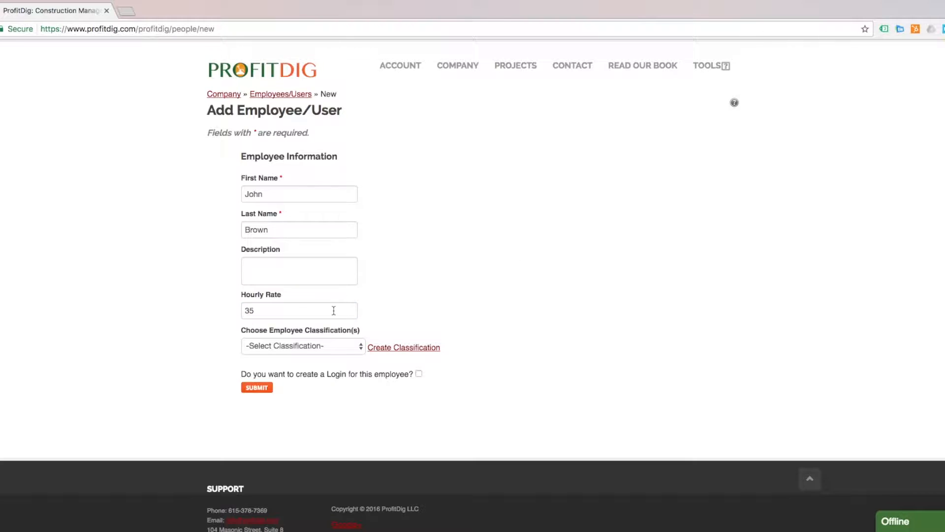
# Classify the employee as Foreman, leave login creation unchecked, and save
pyautogui.click(329, 347)
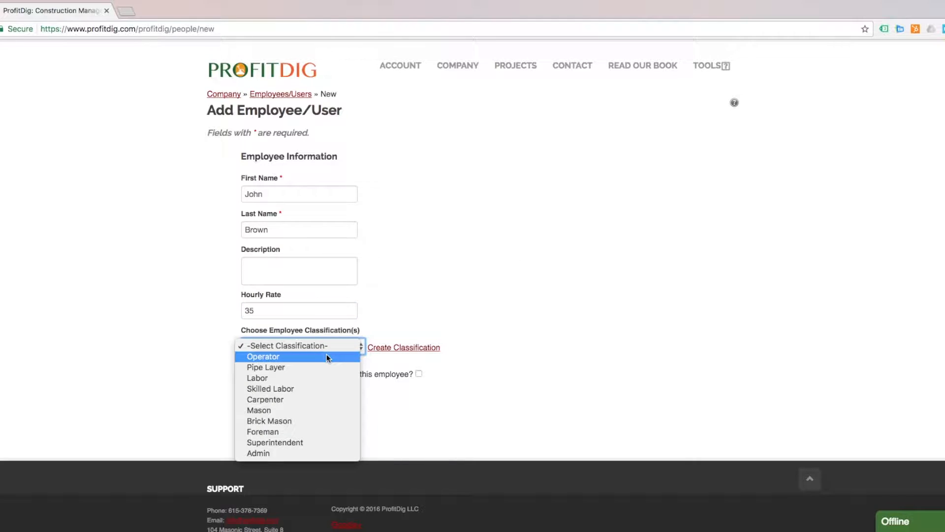
pyautogui.click(303, 432)
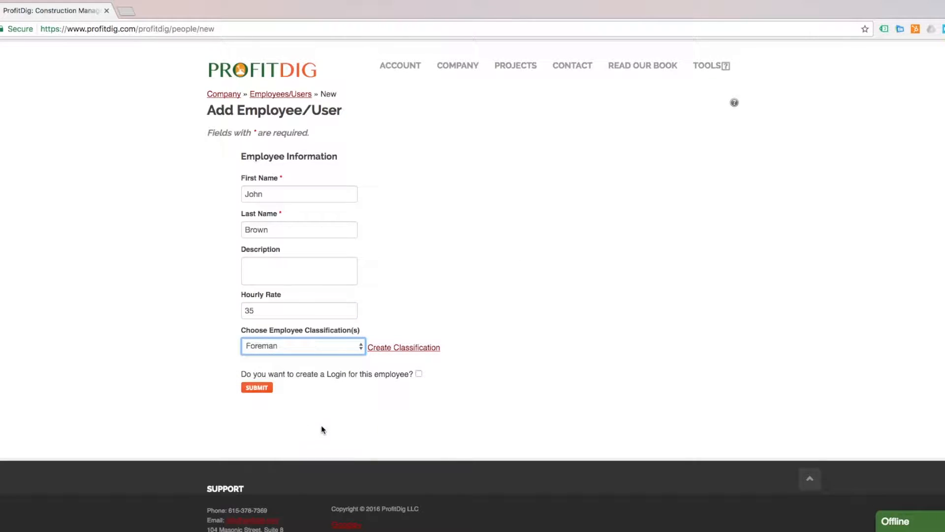
pyautogui.click(419, 374)
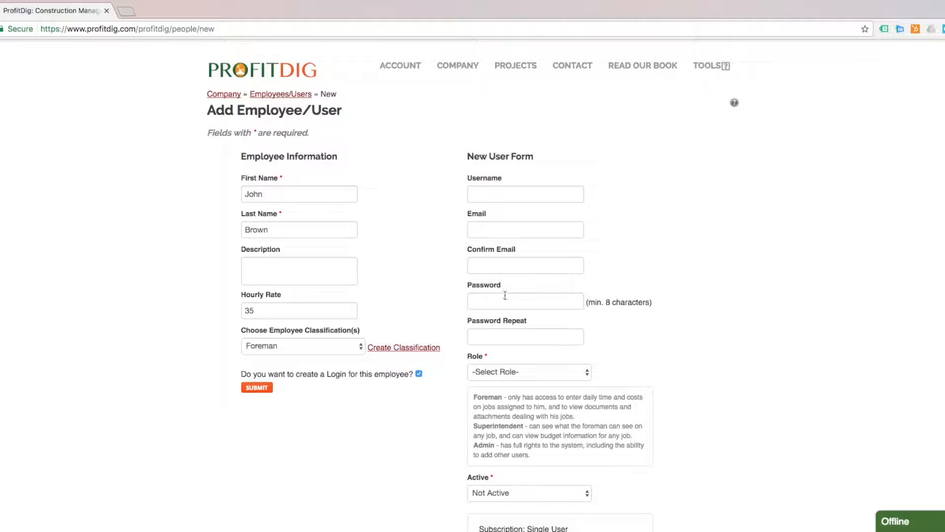
pyautogui.scroll(-2, 709, 371)
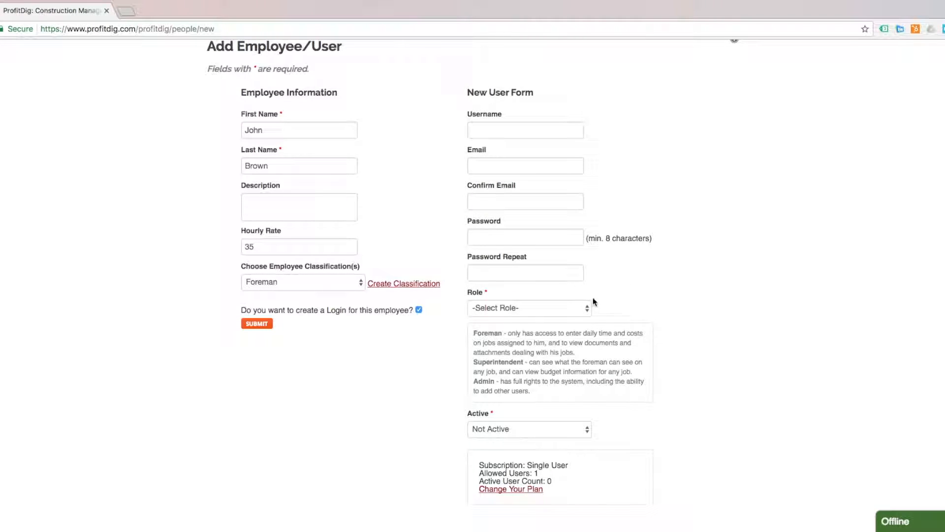
pyautogui.scroll(1, 711, 280)
pyautogui.scroll(2, 711, 277)
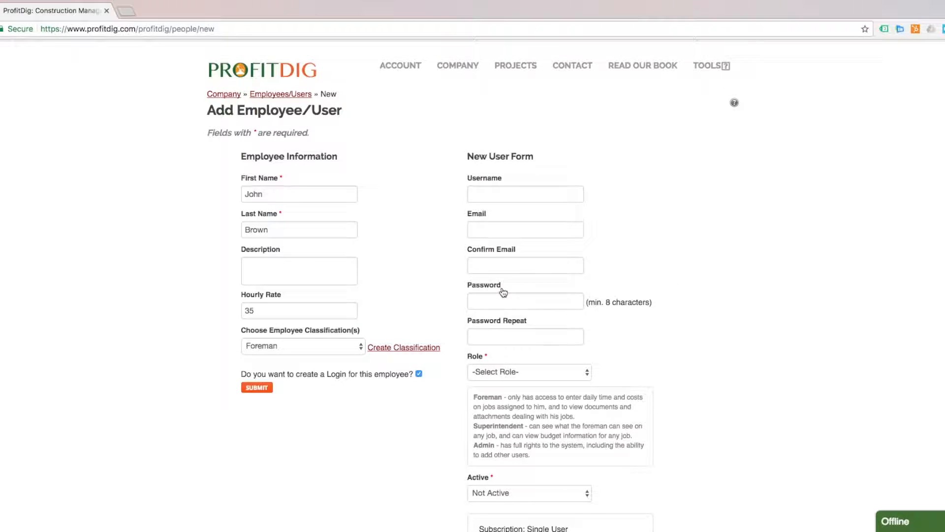
pyautogui.click(418, 374)
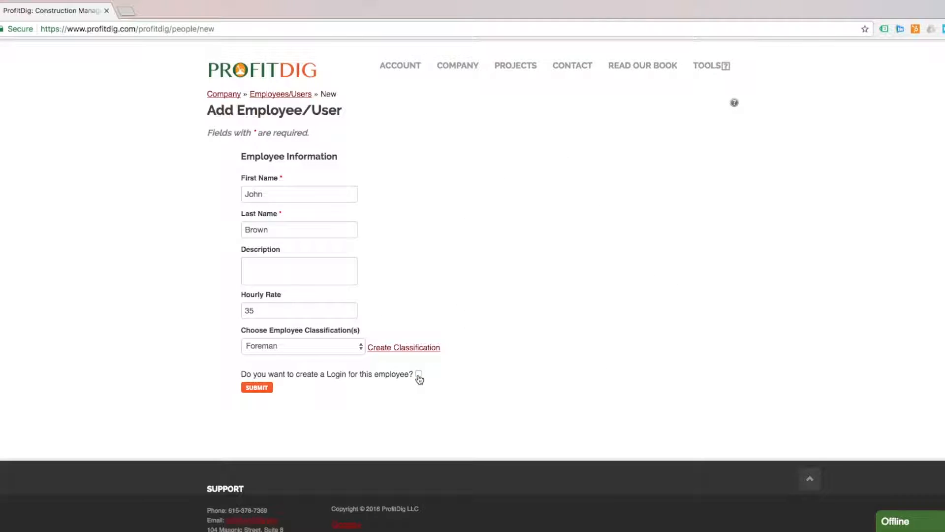
pyautogui.click(254, 388)
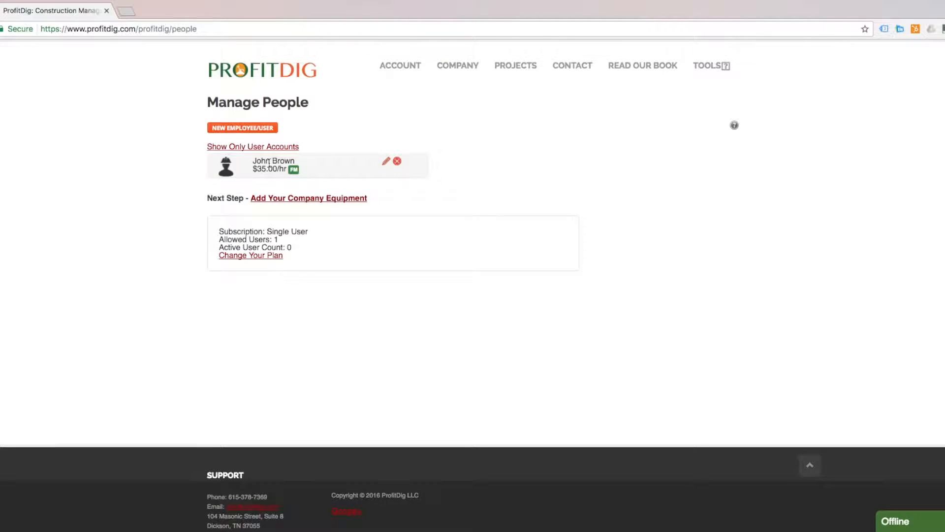
# Add an Operator employee with first and last name at a $30 hourly rate
pyautogui.click(253, 128)
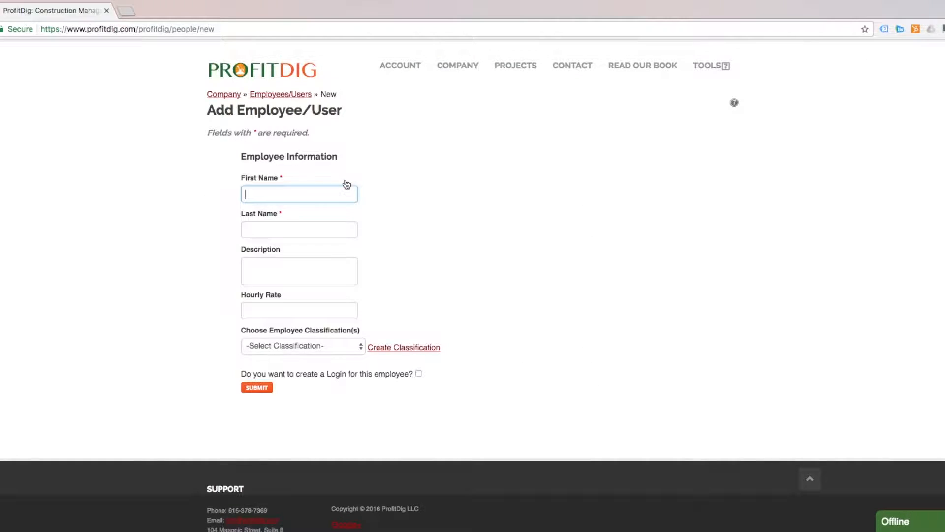
pyautogui.write('John')
pyautogui.press('Tab')
pyautogui.write('Doe')
pyautogui.press('Tab')
pyautogui.press('Tab')
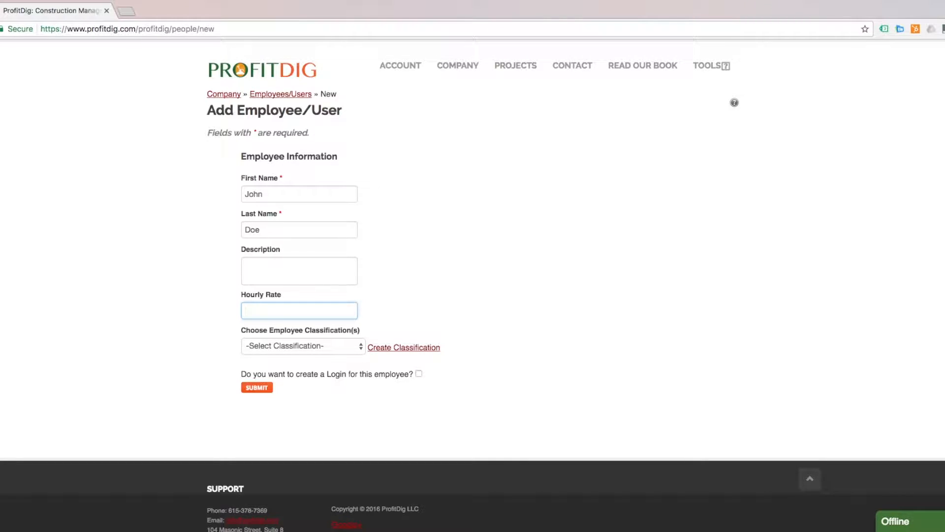
pyautogui.write('30')
pyautogui.click(546, 270)
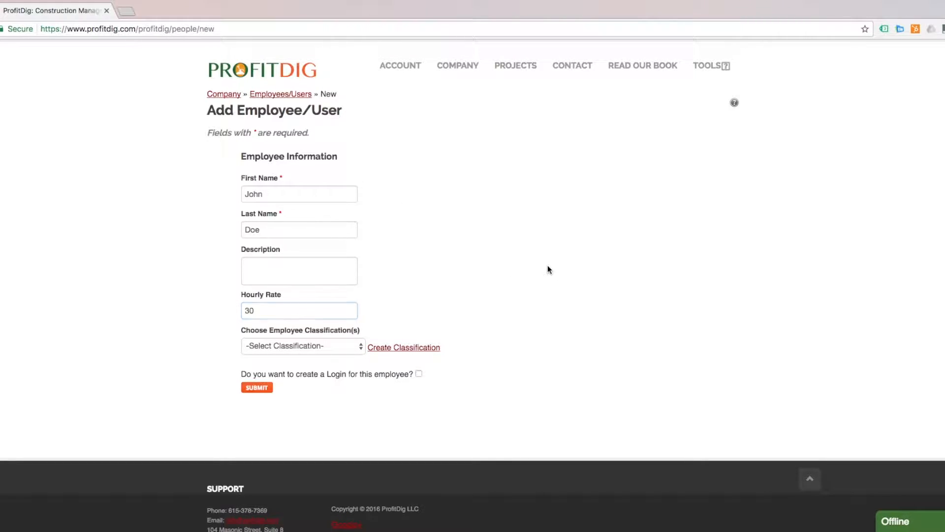
pyautogui.click(347, 344)
pyautogui.click(318, 355)
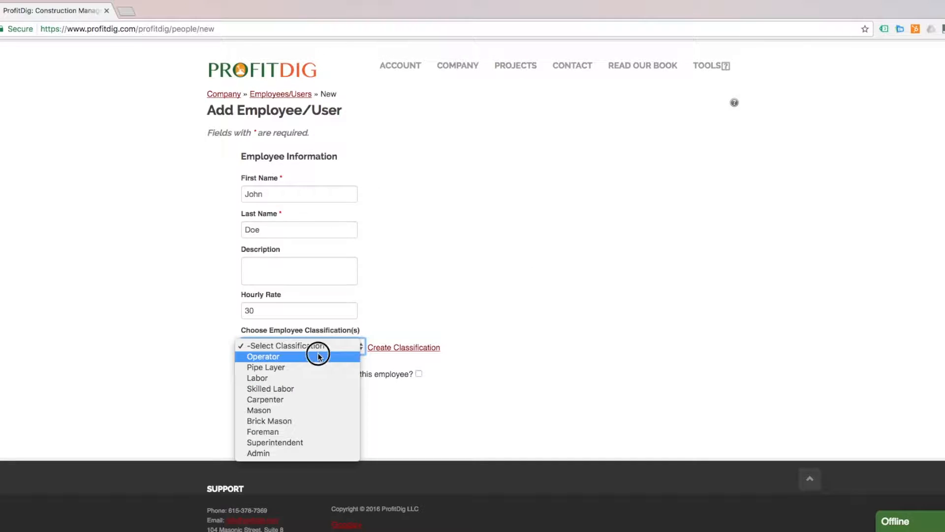
pyautogui.click(263, 389)
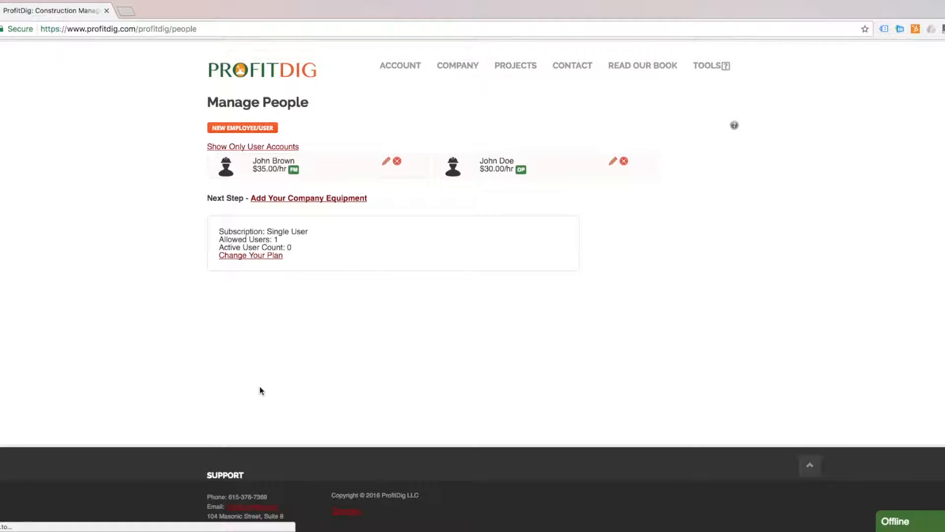
pyautogui.click(241, 129)
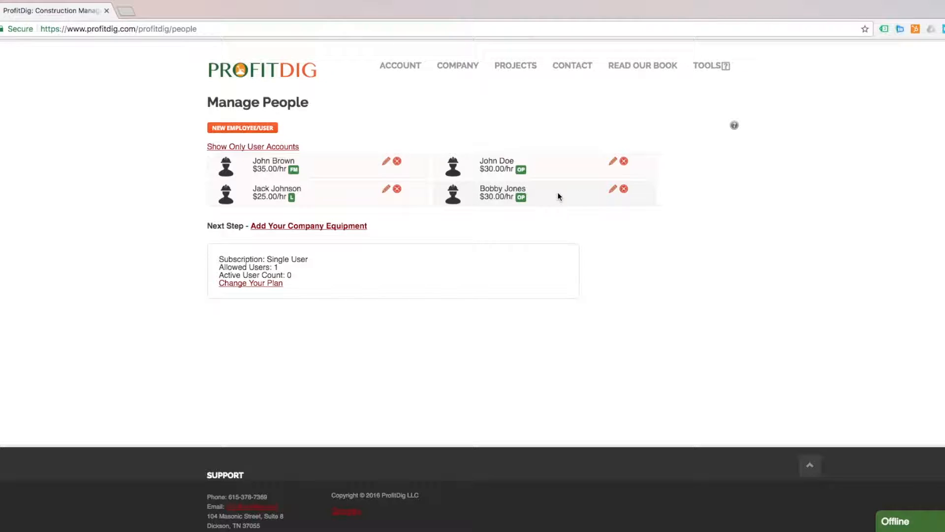
# In company equipment, start a new item named 330 Cat Excavator with no description
pyautogui.click(305, 226)
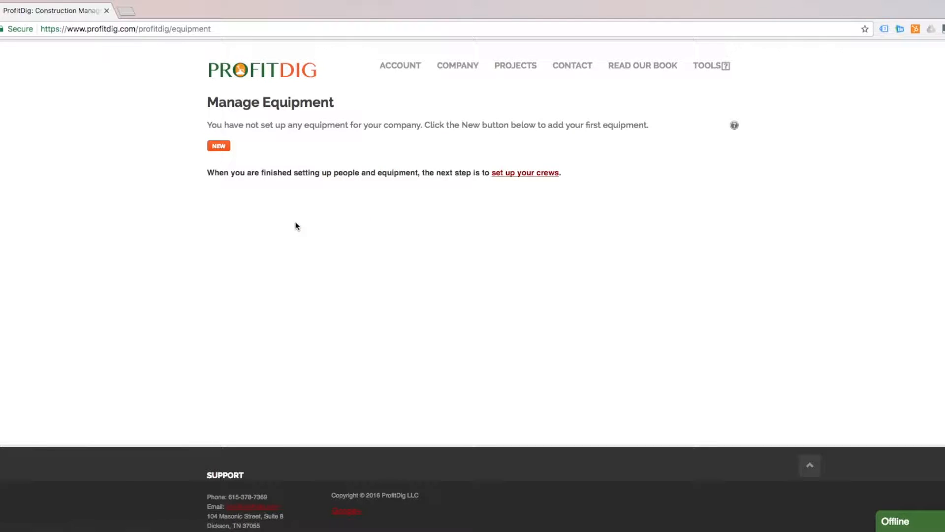
pyautogui.click(220, 147)
pyautogui.click(244, 165)
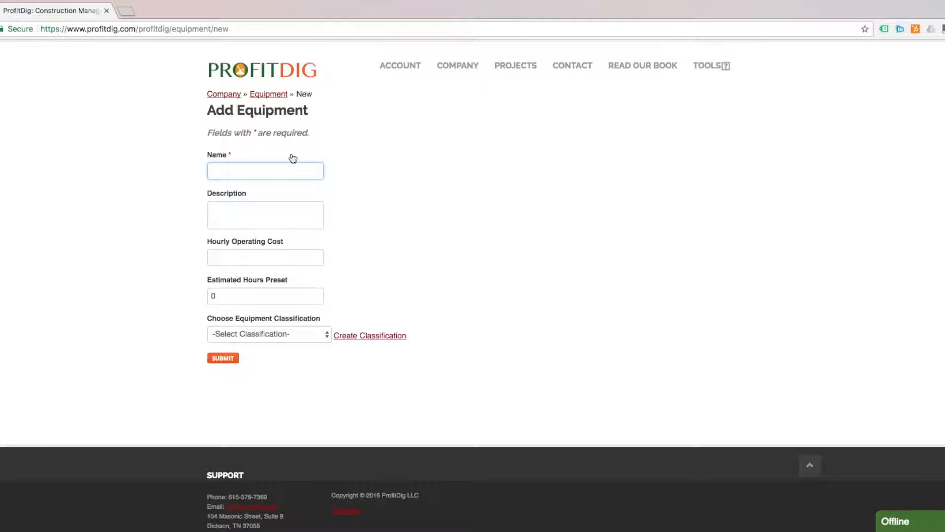
pyautogui.write('330 Cat W')
pyautogui.press('BackSpace')
pyautogui.press('Tab')
pyautogui.write('W')
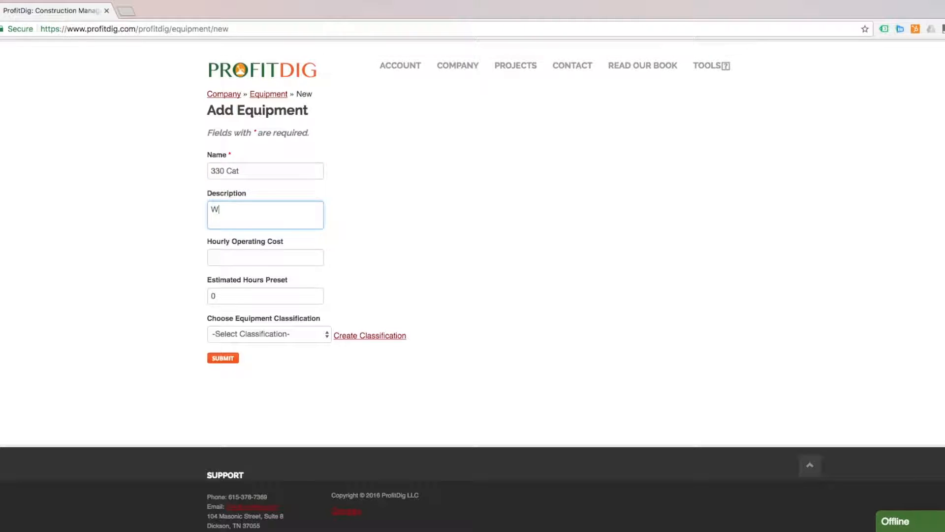
pyautogui.write('heel Loader')
pyautogui.click(282, 258)
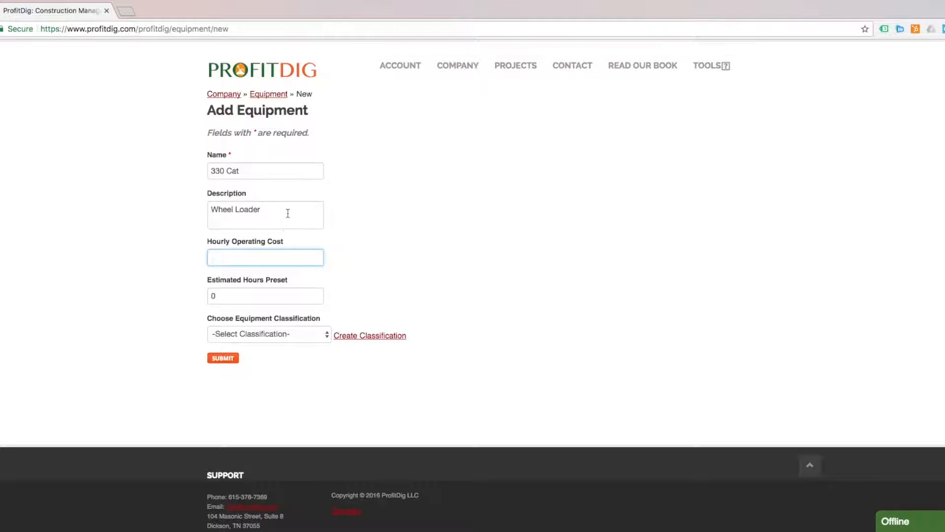
pyautogui.moveTo(288, 212); pyautogui.dragTo(119, 202)
pyautogui.press('BackSpace')
pyautogui.click(292, 170)
pyautogui.write('E')
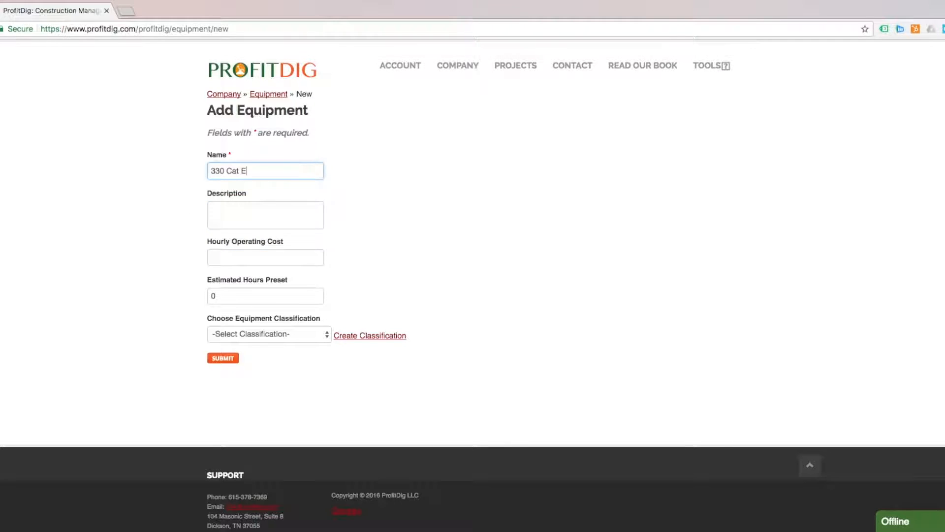
pyautogui.write('xcavator')
# Set its hourly operating cost to 75, classify it as Excavator, and save
pyautogui.click(246, 258)
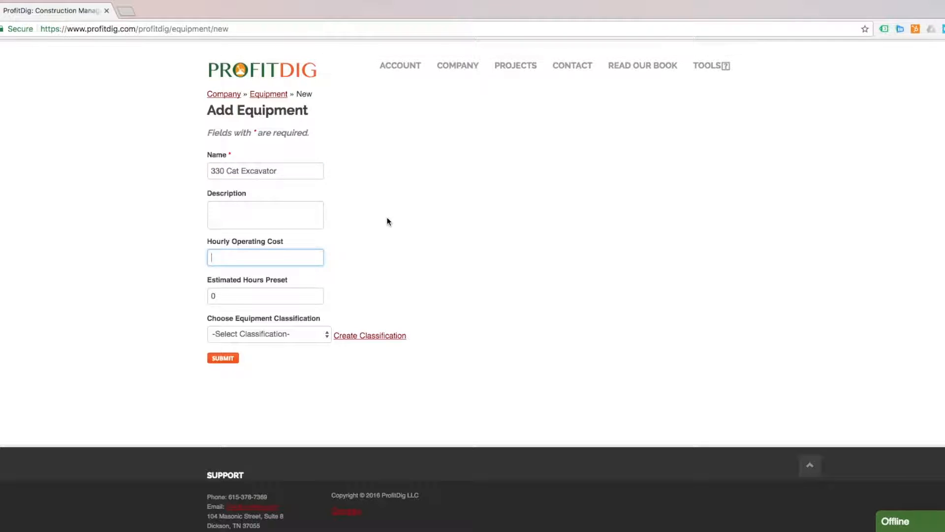
pyautogui.write('75')
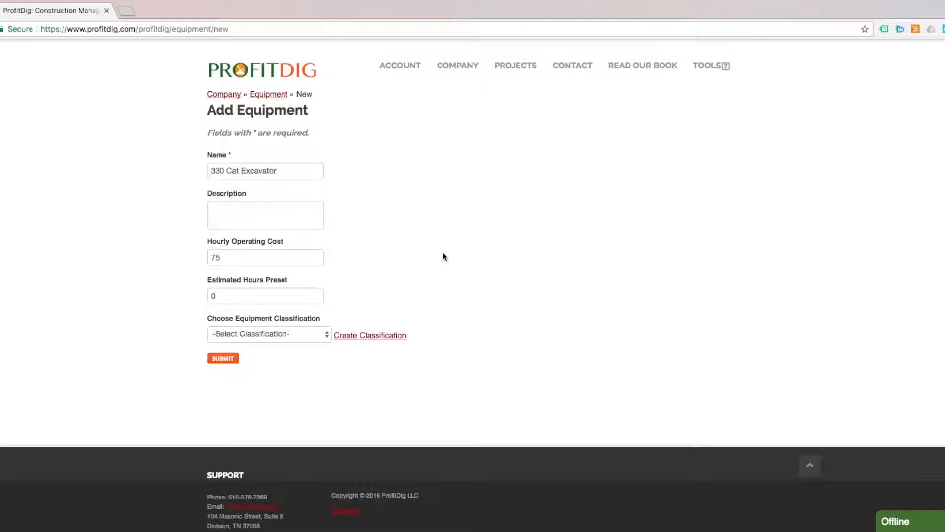
pyautogui.click(294, 333)
pyautogui.click(267, 344)
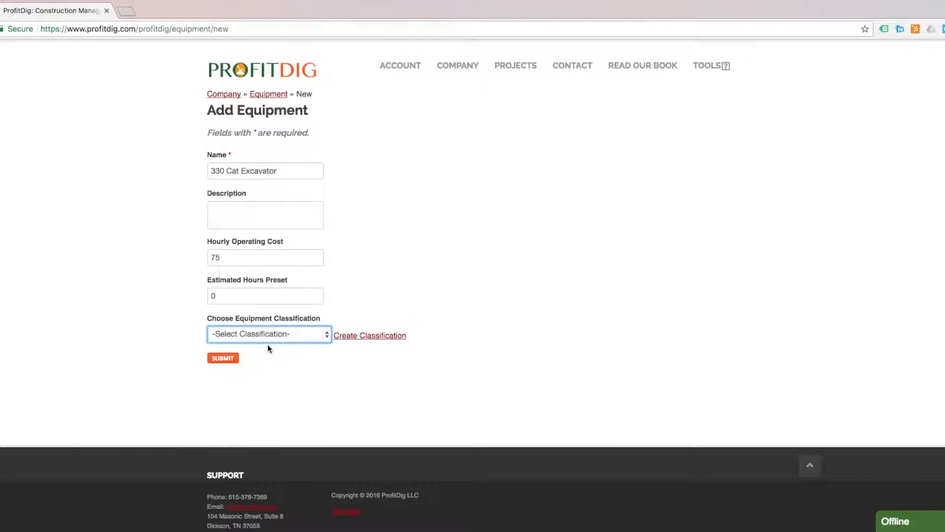
pyautogui.click(228, 358)
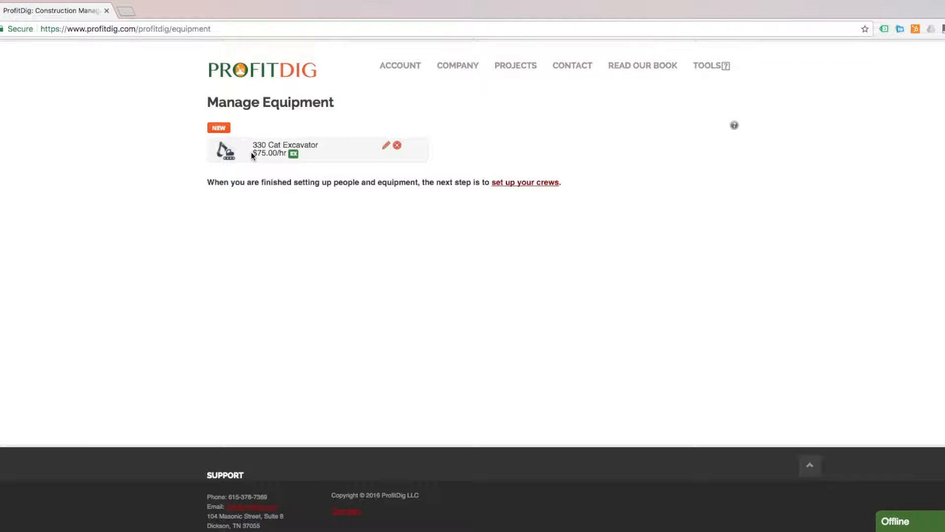
pyautogui.click(219, 128)
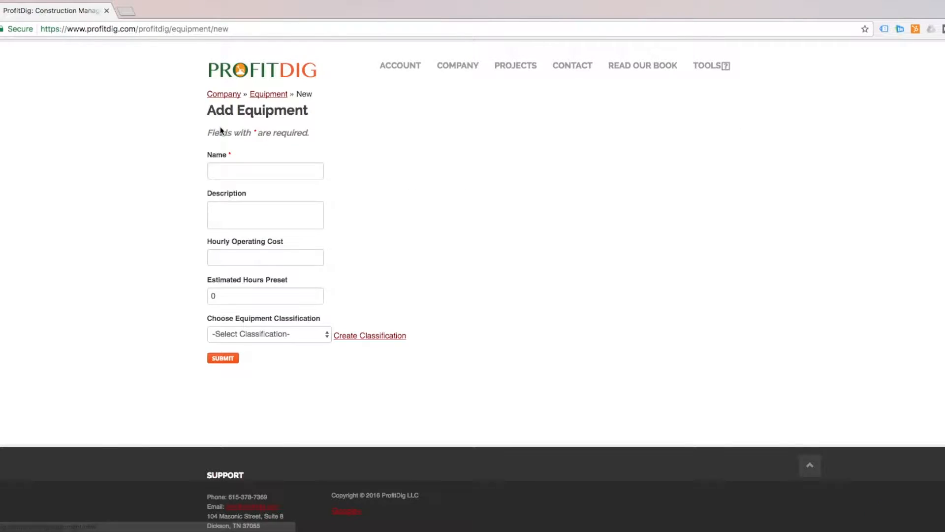
# Enter Cat D6 with a $60 hourly operating cost, classify it as Dozer, and save
pyautogui.click(249, 168)
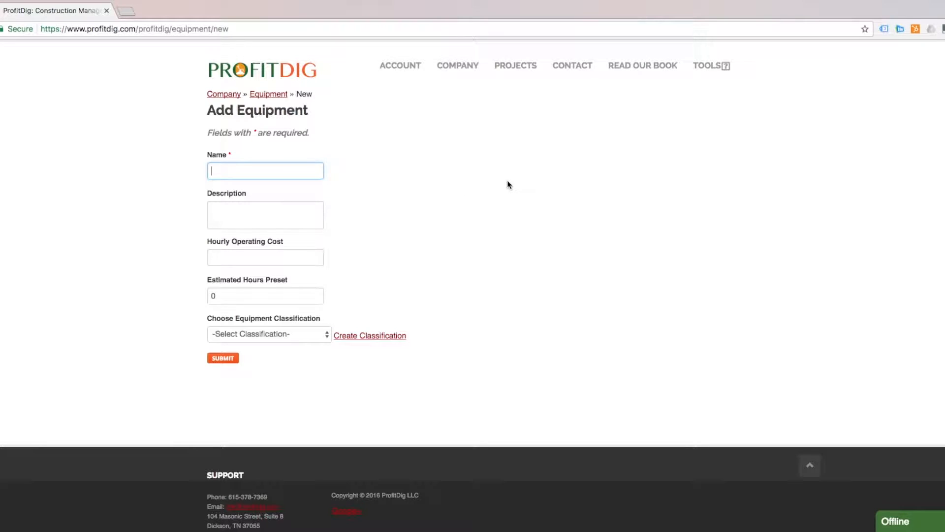
pyautogui.write('Cat D6')
pyautogui.click(258, 256)
pyautogui.write('60')
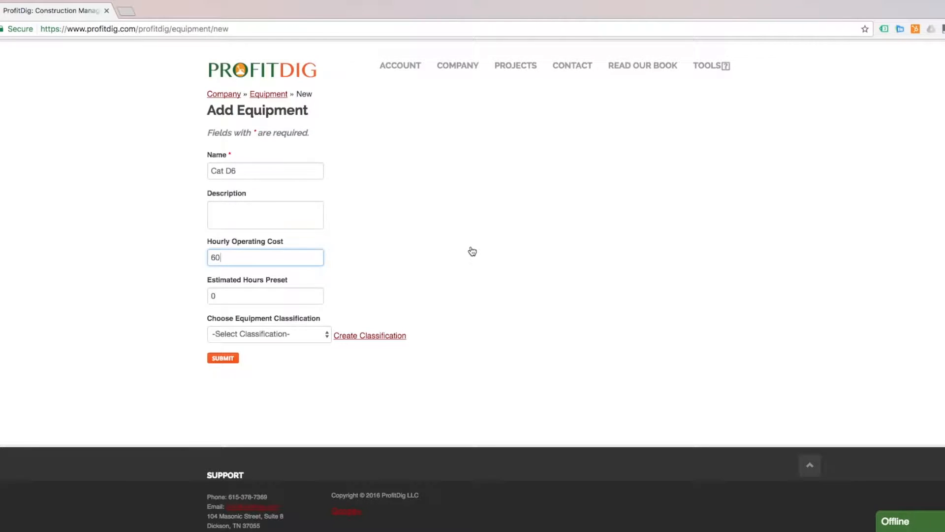
pyautogui.click(292, 333)
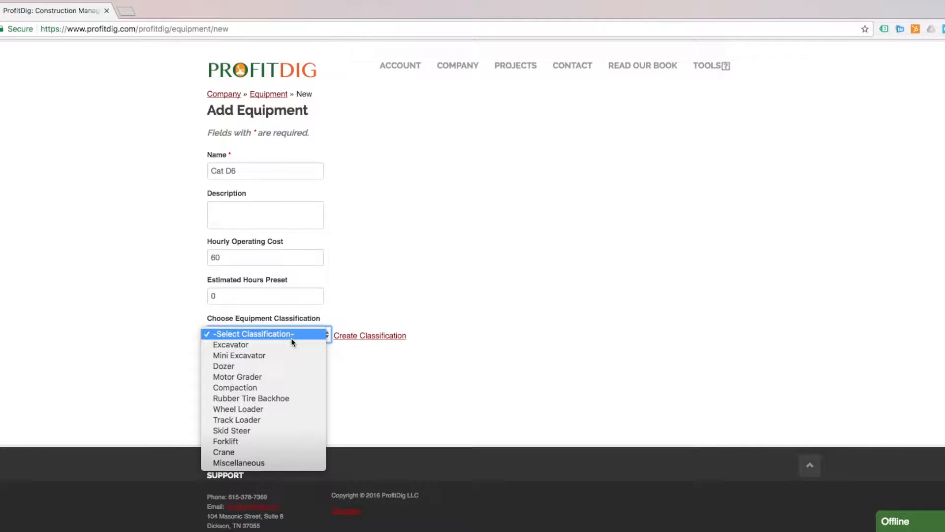
pyautogui.click(279, 366)
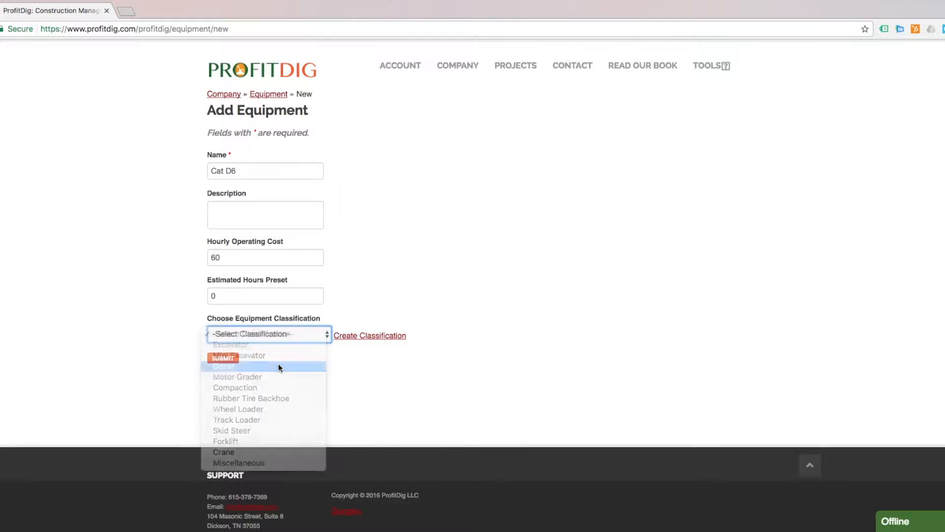
pyautogui.click(509, 298)
pyautogui.click(221, 362)
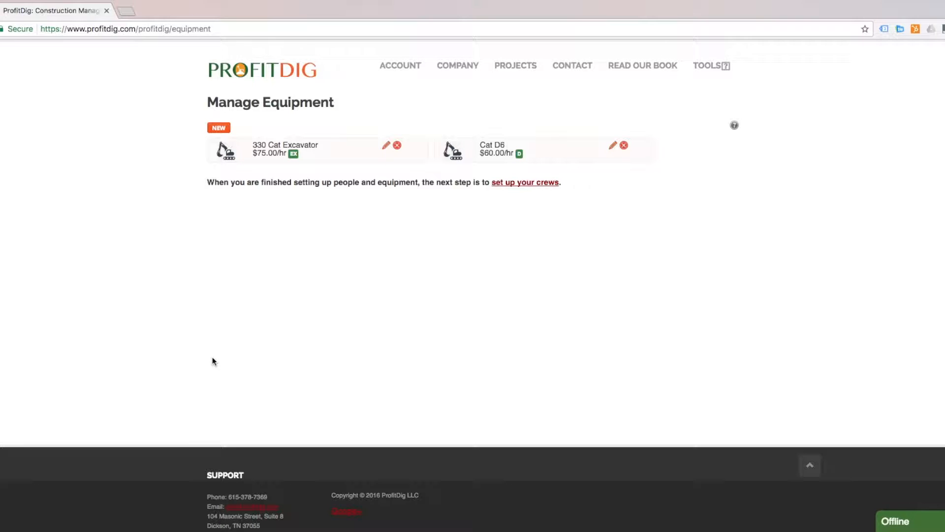
# Create equipment 'Cat CP 323c' at $50 per hour, classified as Compaction, and save it
pyautogui.click(218, 127)
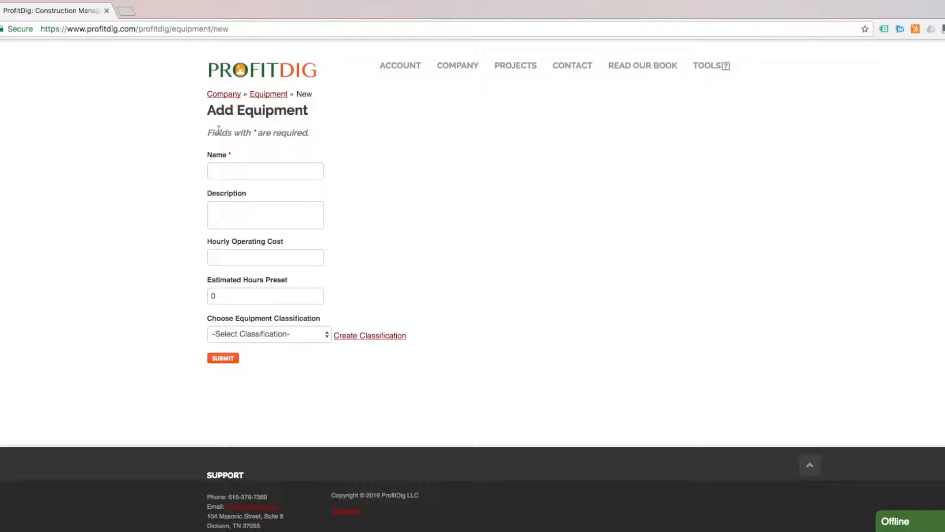
pyautogui.click(255, 169)
pyautogui.write('CP')
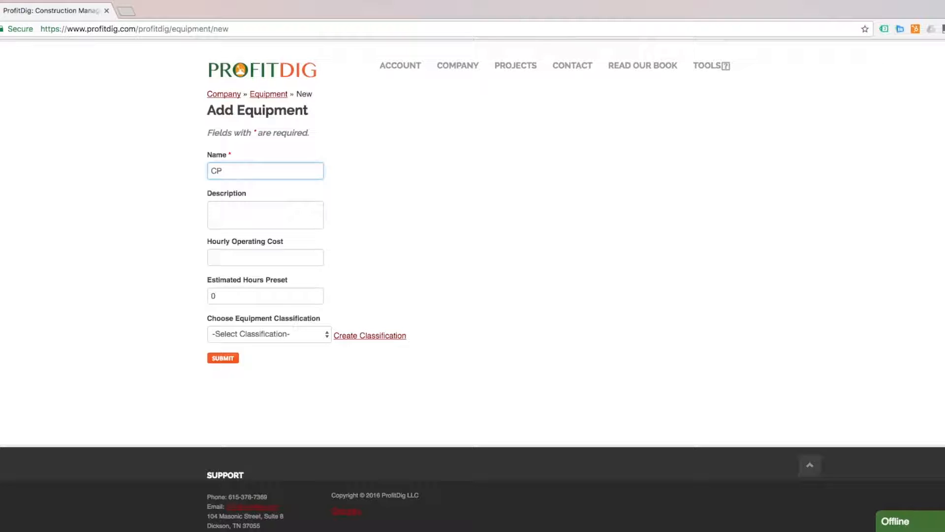
pyautogui.write(' 323c')
pyautogui.press('super+Left')
pyautogui.write('Cat')
pyautogui.click(236, 255)
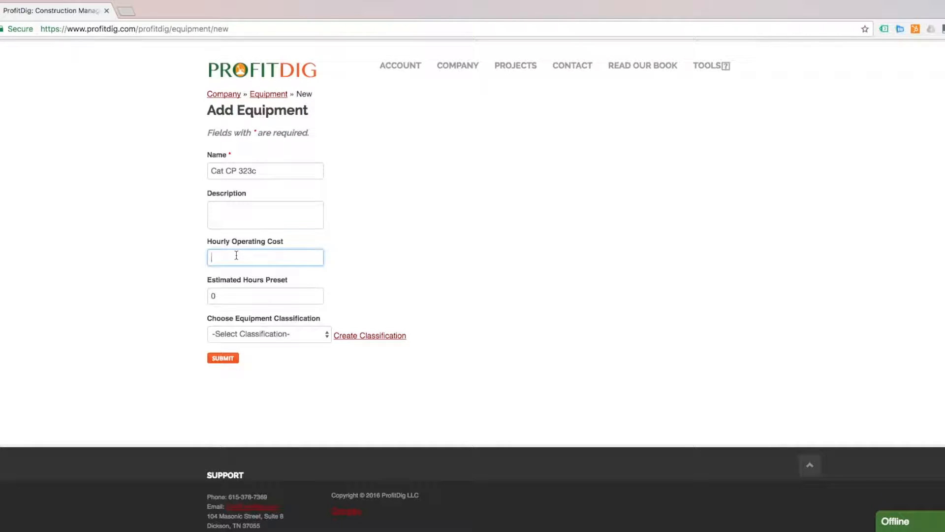
pyautogui.write('50')
pyautogui.click(270, 329)
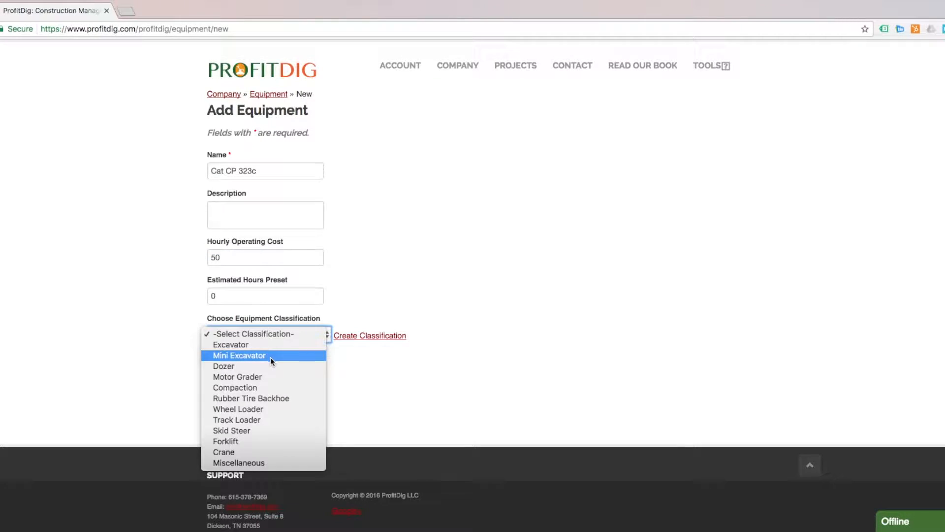
pyautogui.click(254, 388)
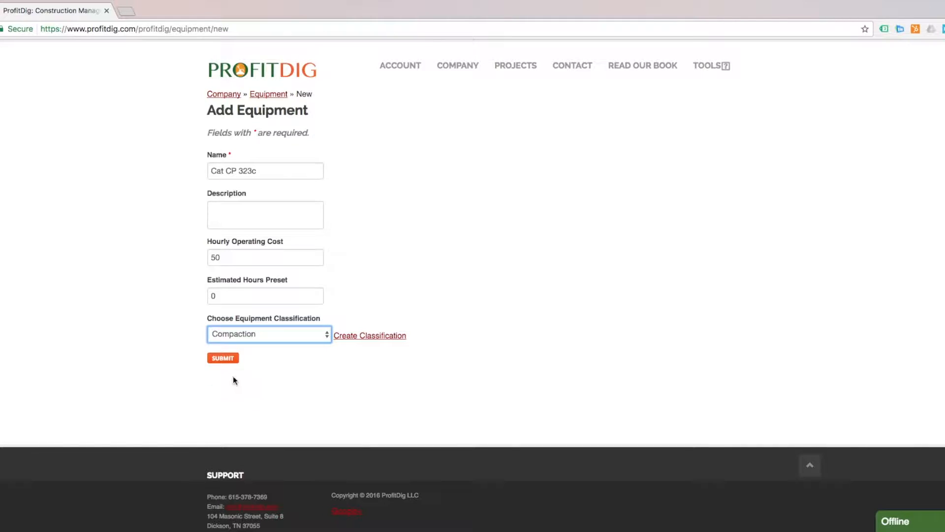
pyautogui.click(225, 359)
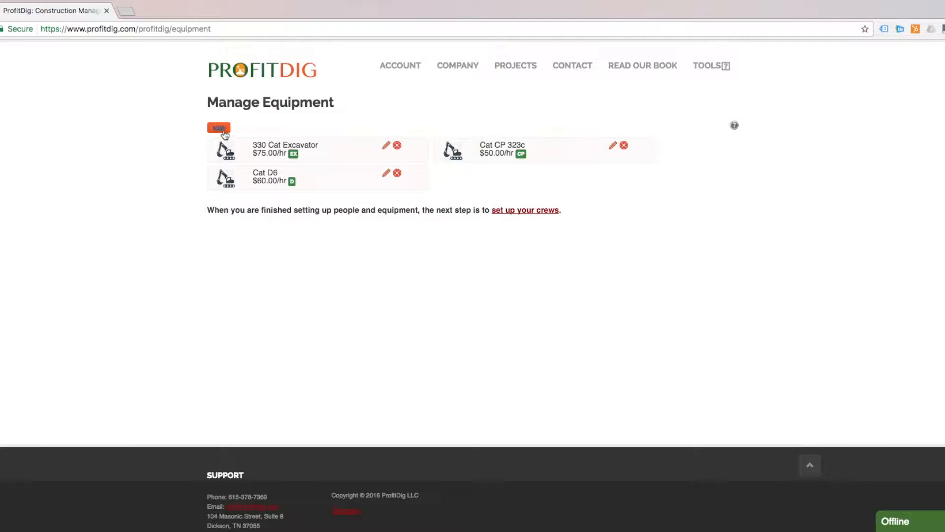
# Add new equipment named Ford F-250 with a $10 hourly operating cost
pyautogui.click(219, 128)
pyautogui.click(253, 171)
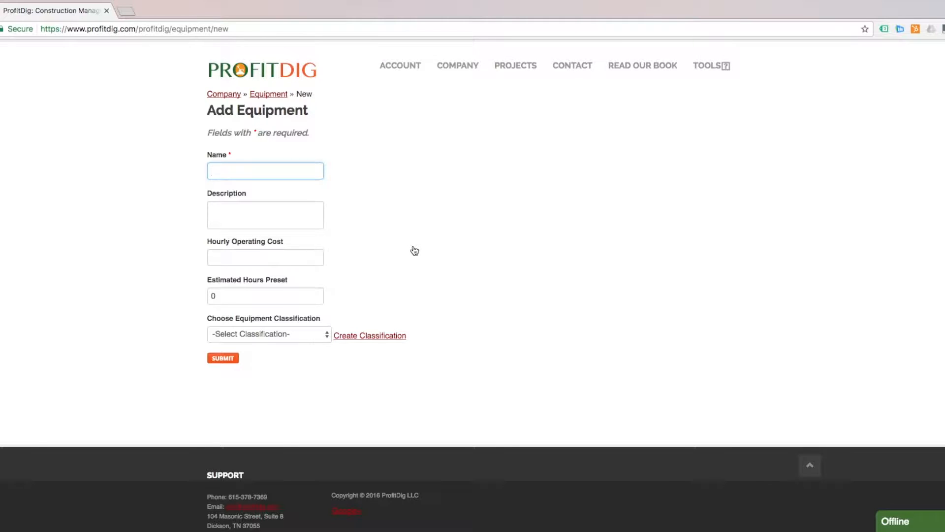
pyautogui.write('Ford')
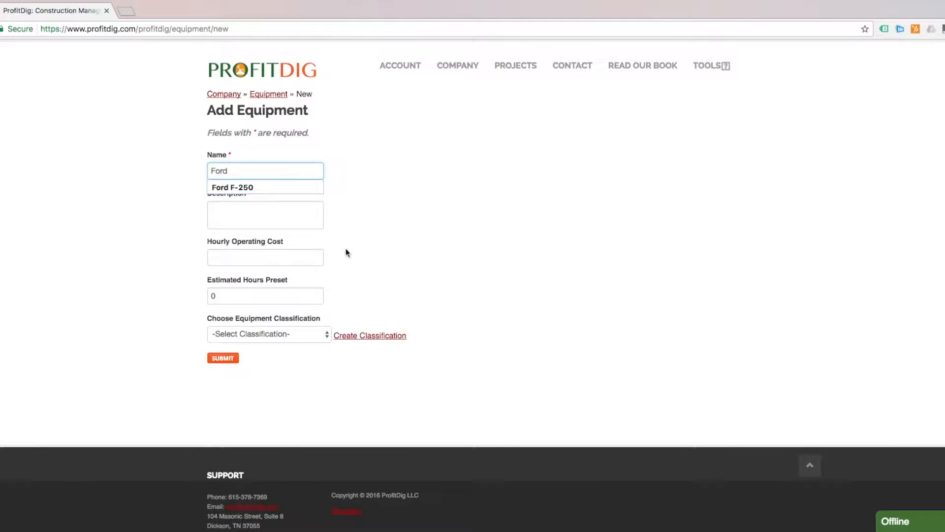
pyautogui.click(256, 188)
pyautogui.click(244, 257)
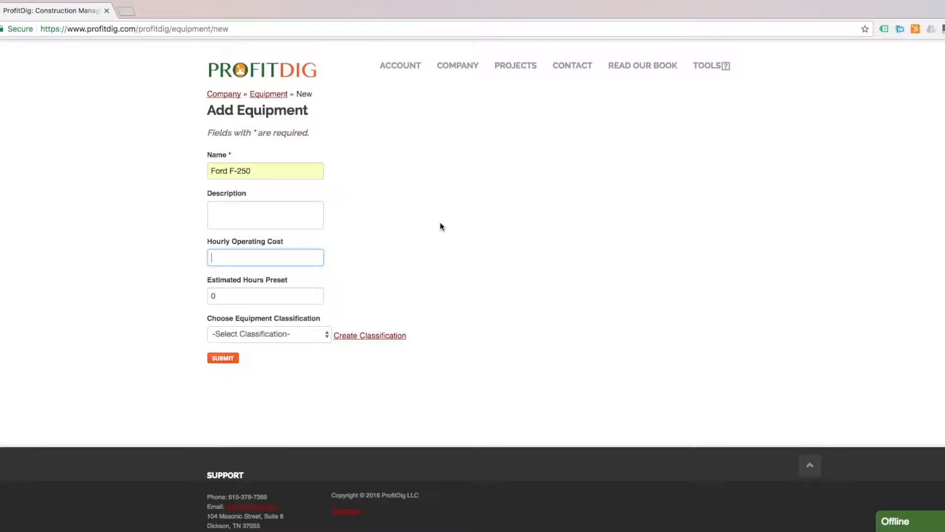
pyautogui.write('10')
pyautogui.click(534, 217)
# Create a Pickup Truck classification coded PU for the Ford F-250 and save it
pyautogui.click(283, 337)
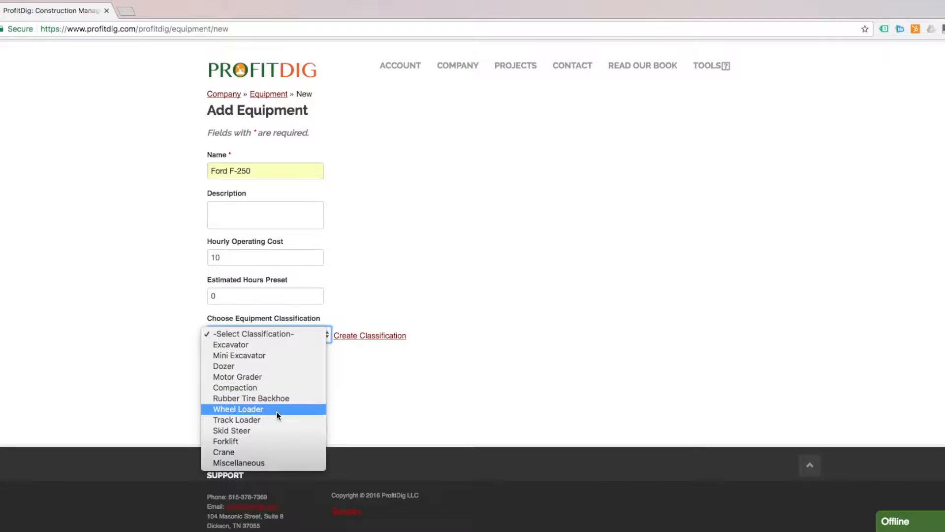
pyautogui.click(480, 370)
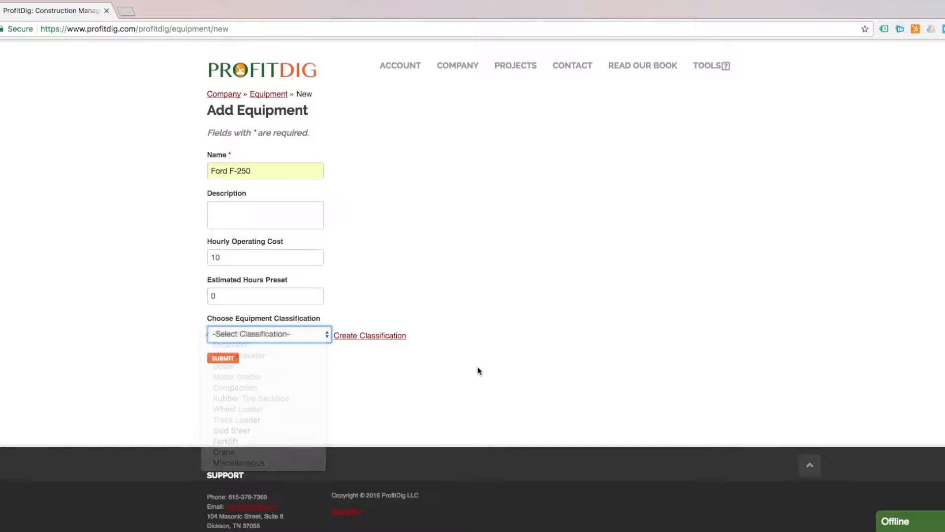
pyautogui.click(380, 336)
pyautogui.click(448, 276)
pyautogui.write('PU')
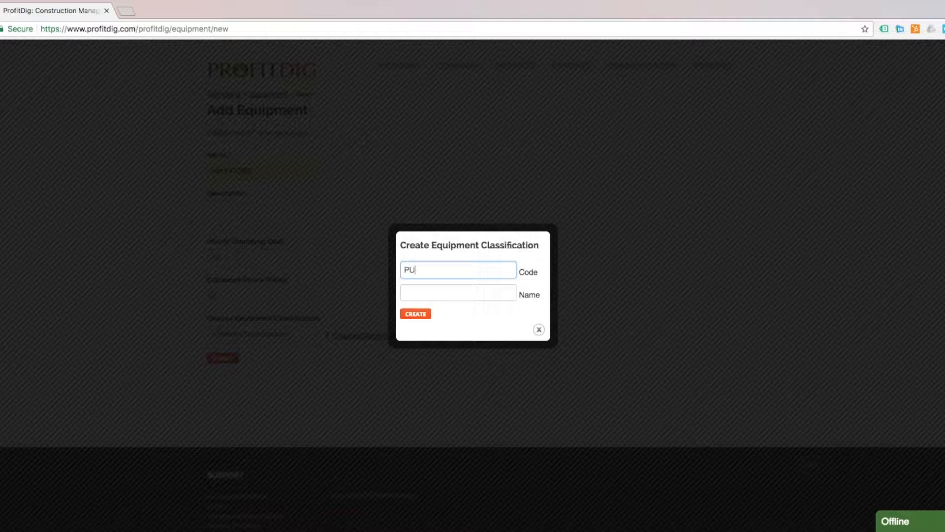
pyautogui.press('Tab')
pyautogui.write('Pickup Truck')
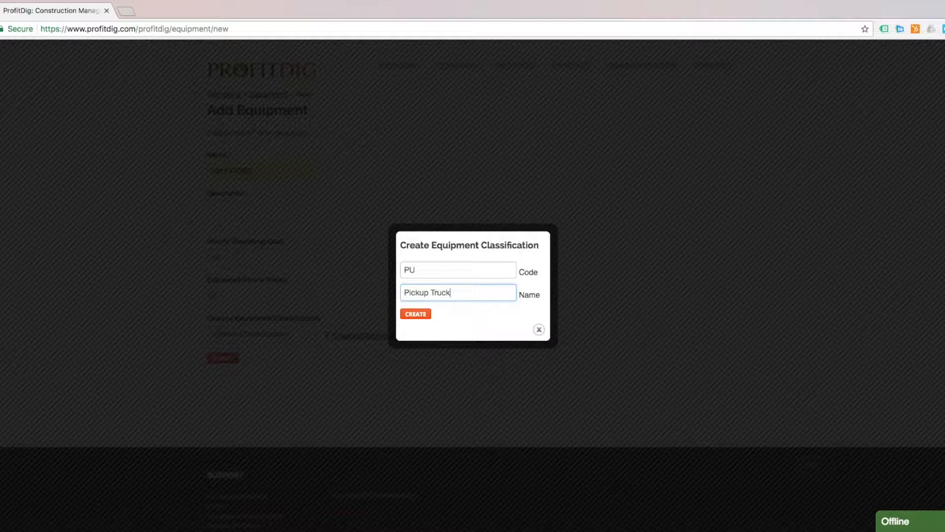
pyautogui.click(430, 313)
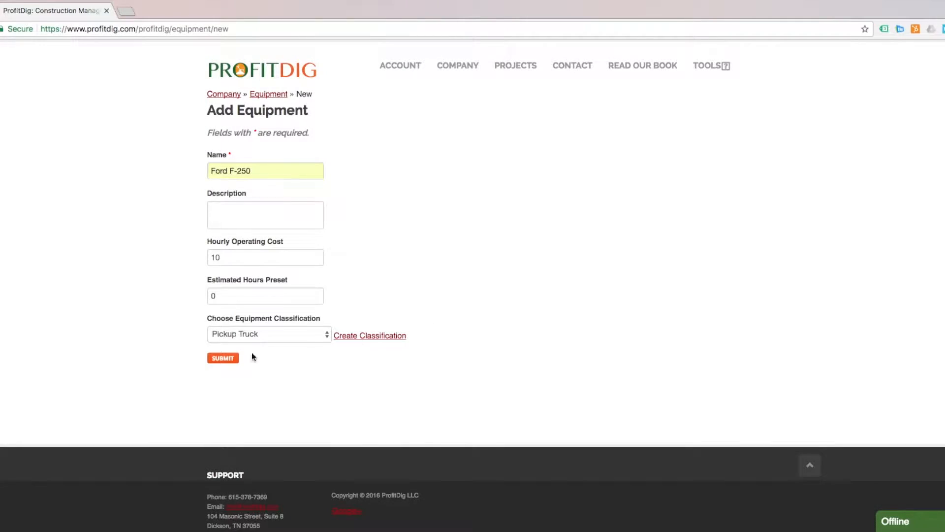
pyautogui.click(216, 359)
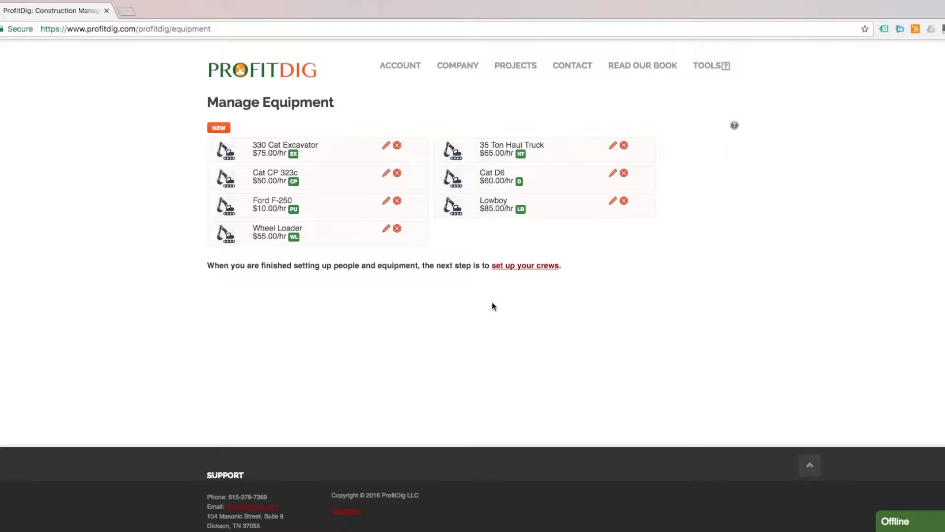
# From crew setup, add and save a new crew named 'Pipe Crew'
pyautogui.click(519, 266)
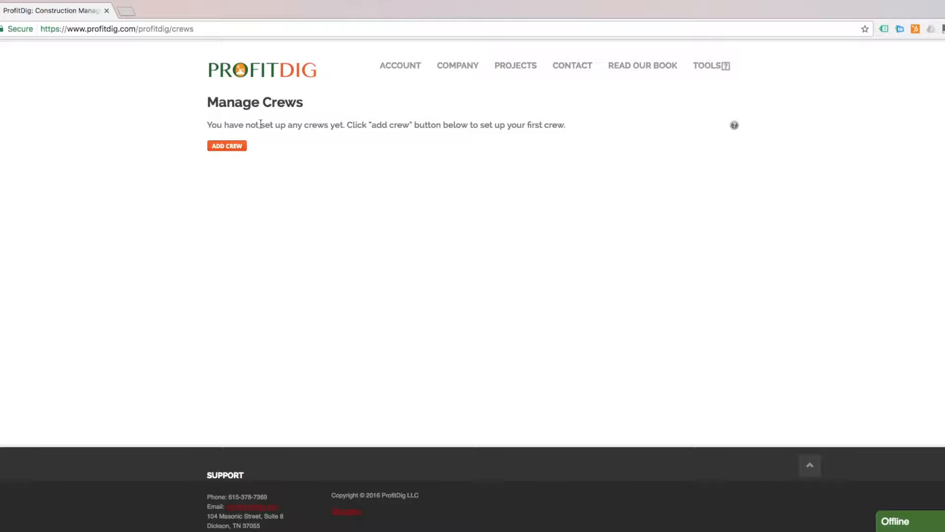
pyautogui.click(229, 147)
pyautogui.click(232, 168)
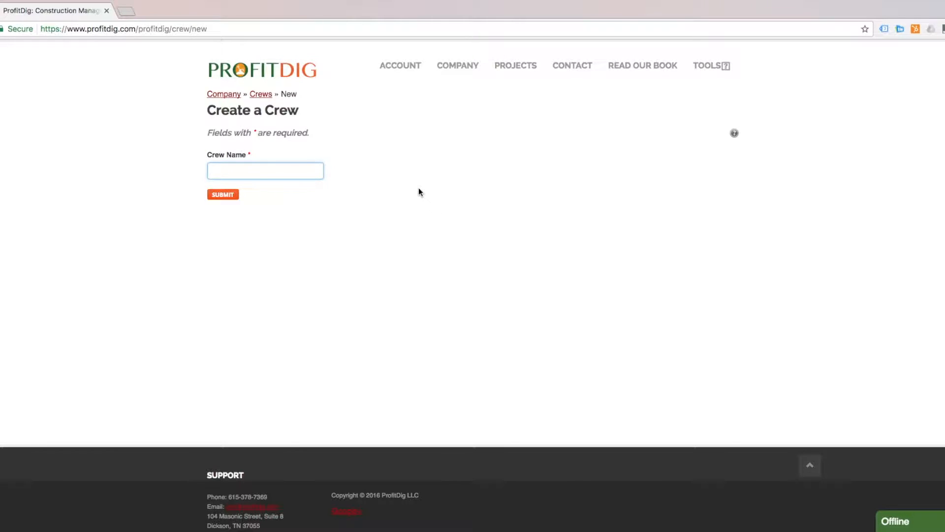
pyautogui.write('Pipe Crew')
pyautogui.click(217, 195)
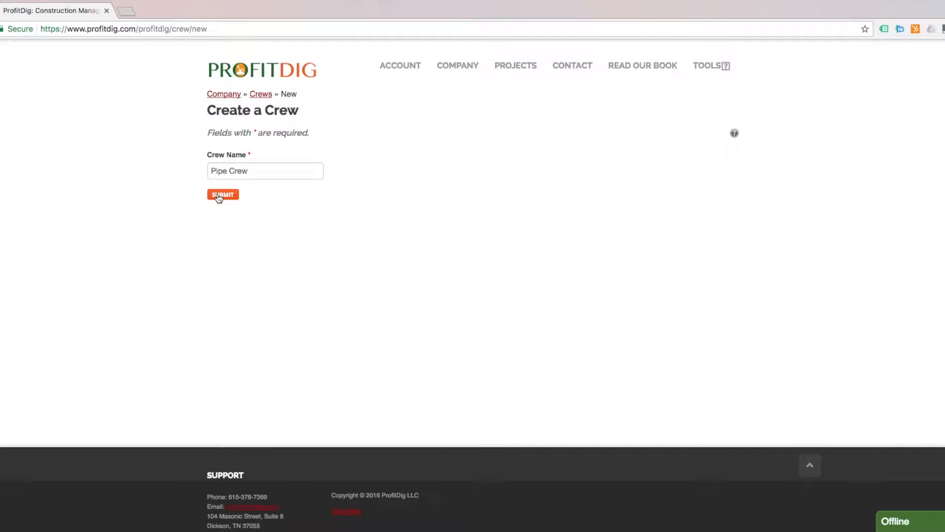
pyautogui.click(400, 202)
# Add a foreman, two operators and a laborer to Pipe Crew
pyautogui.click(434, 192)
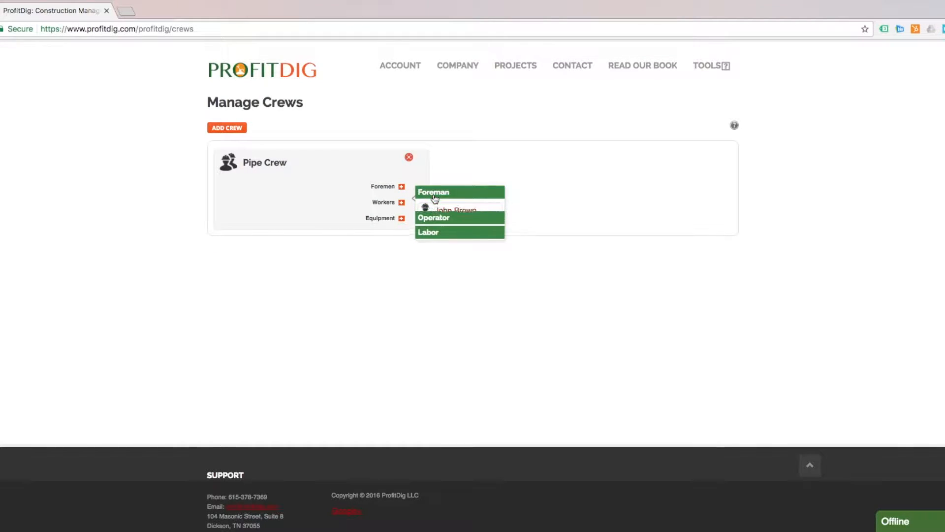
pyautogui.click(459, 209)
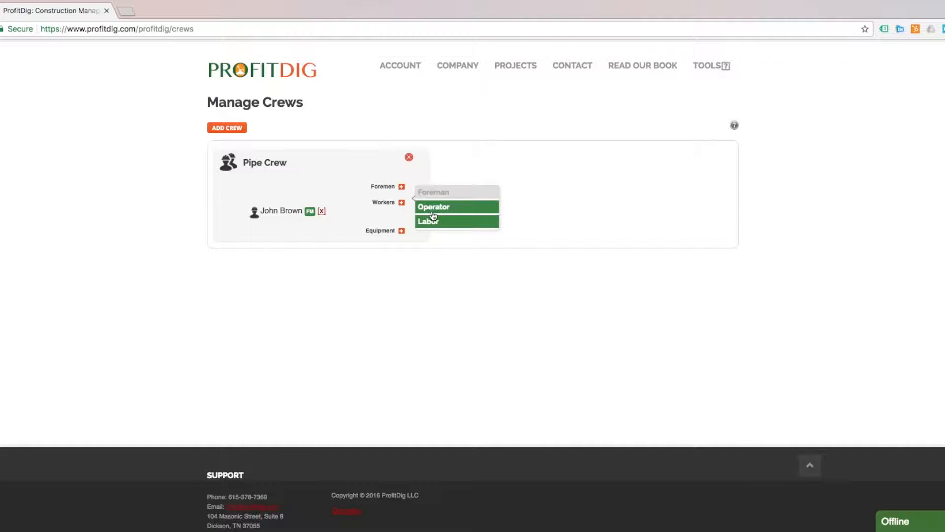
pyautogui.click(462, 212)
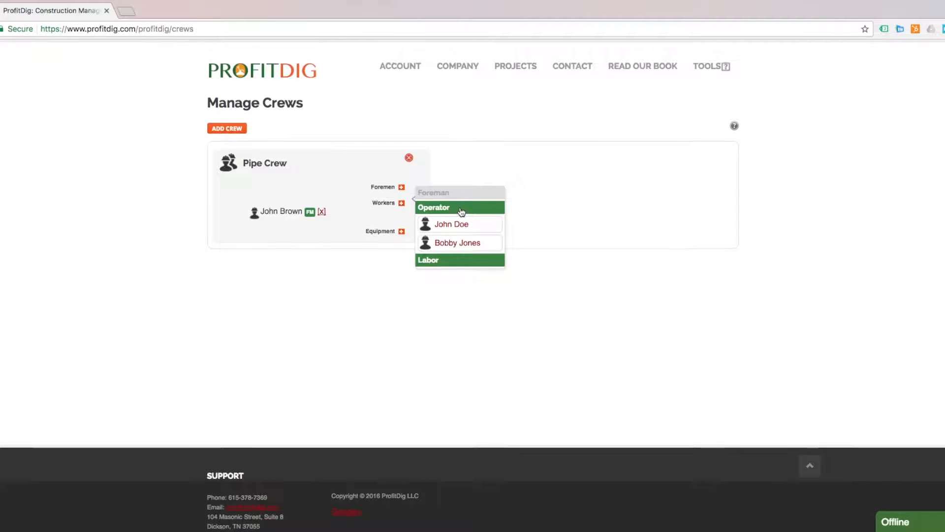
pyautogui.click(449, 221)
pyautogui.click(454, 225)
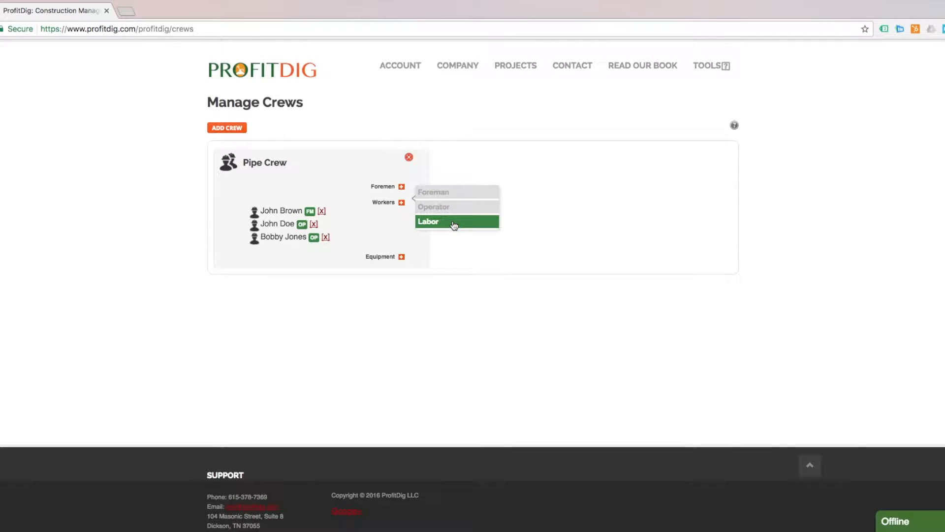
pyautogui.click(454, 225)
pyautogui.click(456, 237)
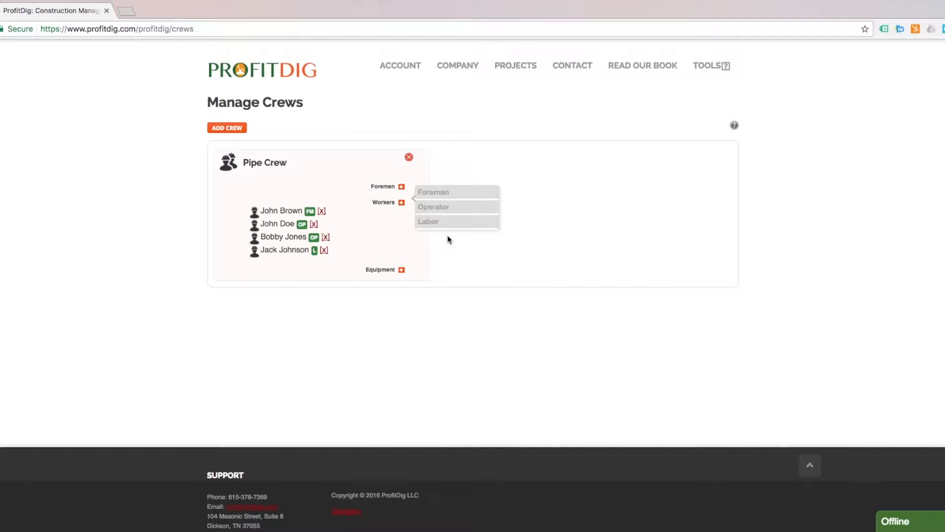
# Assign the 330 Cat Excavator and the Wheel Loader to Pipe Crew
pyautogui.click(402, 270)
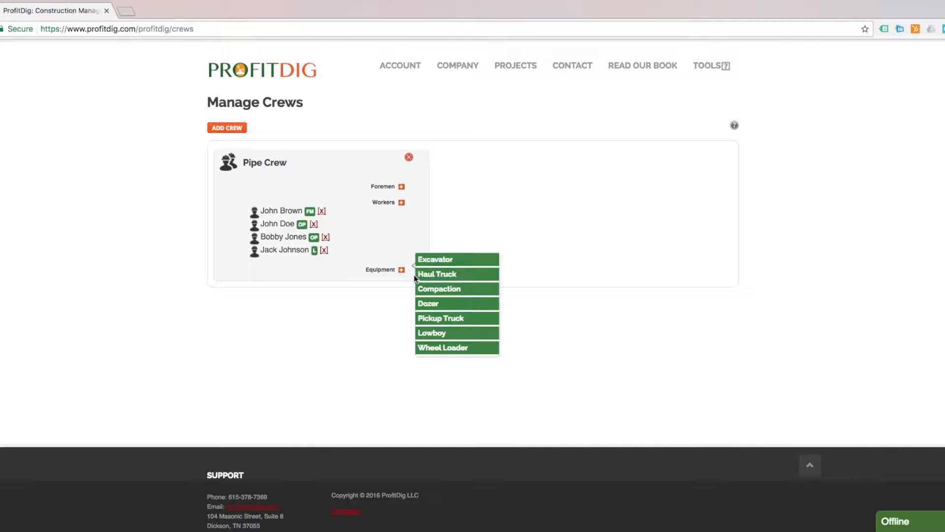
pyautogui.click(448, 260)
pyautogui.click(462, 279)
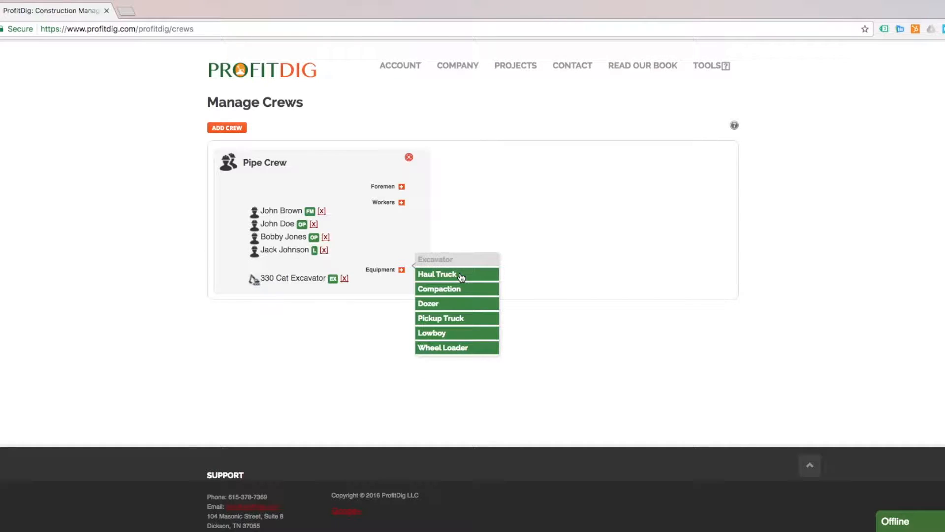
pyautogui.click(452, 347)
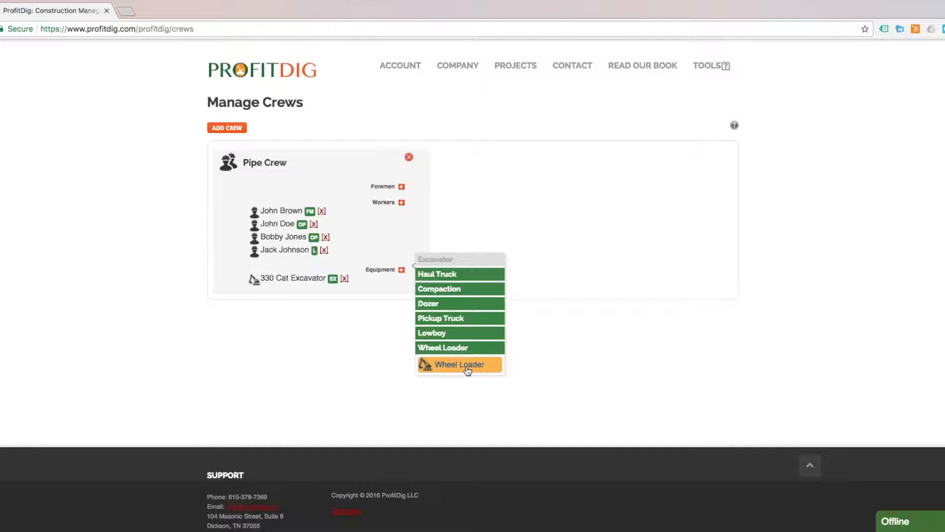
pyautogui.click(467, 369)
pyautogui.click(611, 373)
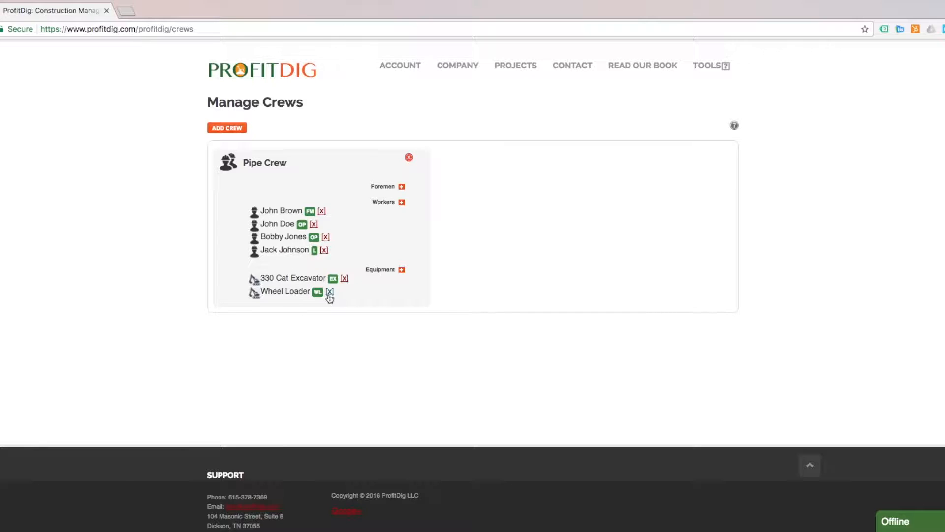
# Collapse and re-expand Pipe Crew's details to review its members and equipment
pyautogui.click(227, 164)
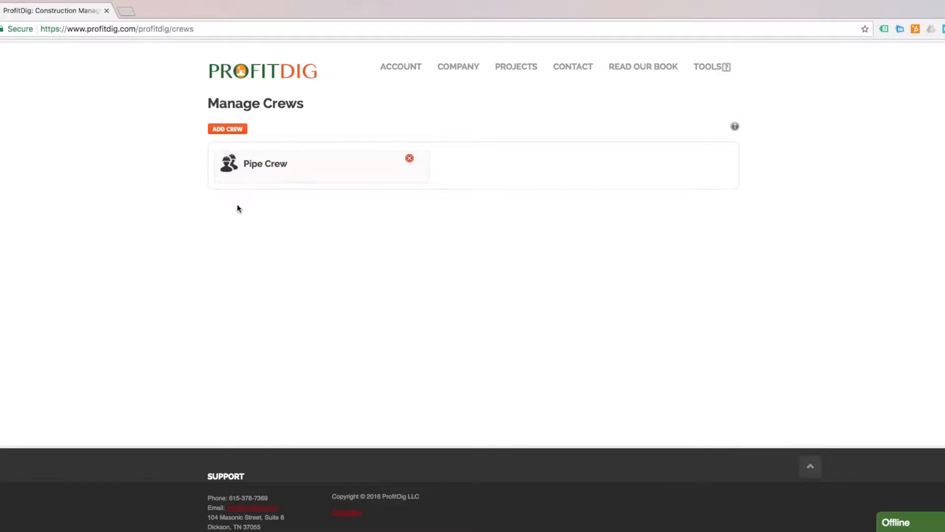
pyautogui.click(239, 166)
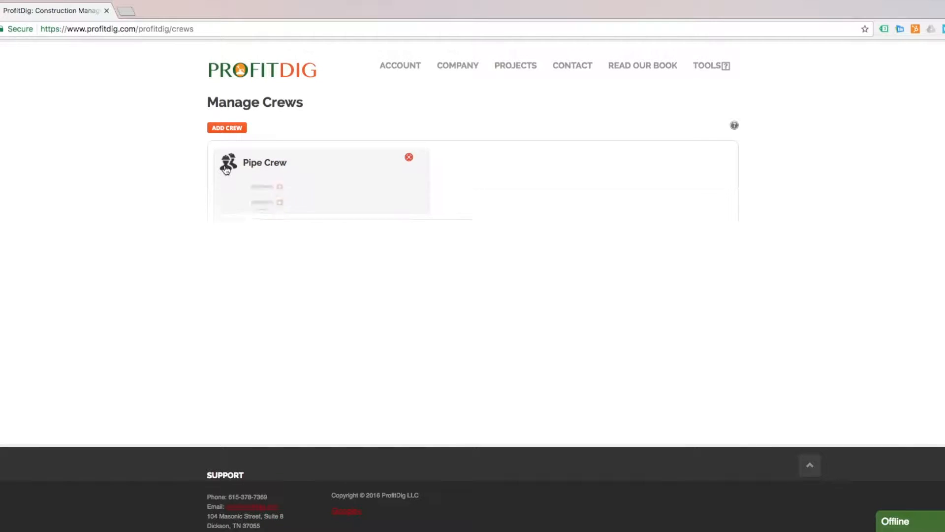
pyautogui.click(228, 166)
pyautogui.click(228, 166)
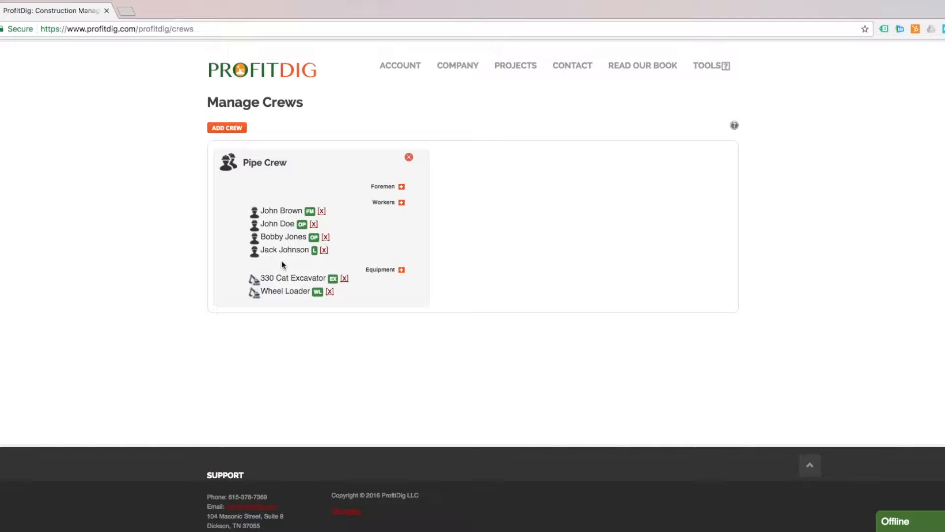
# Start a new project named 'ProfitDig Office Building'
pyautogui.click(233, 165)
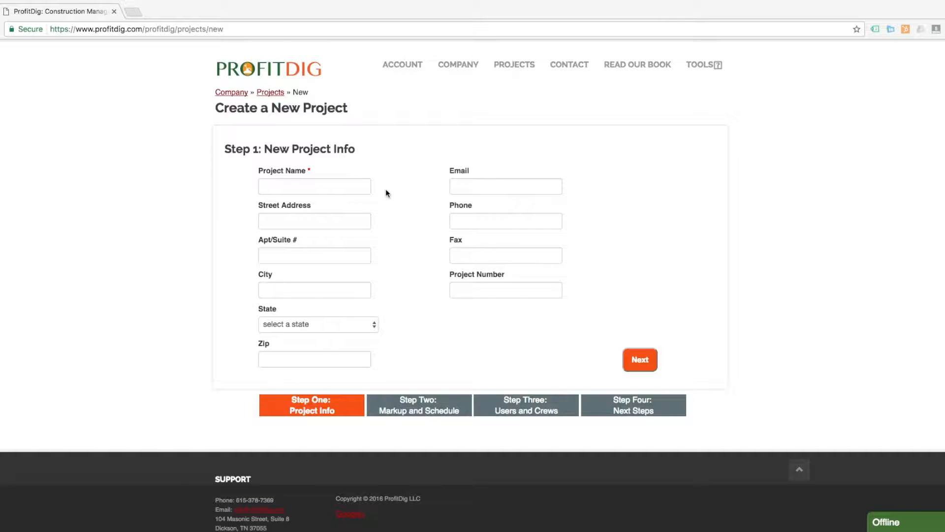
pyautogui.click(329, 186)
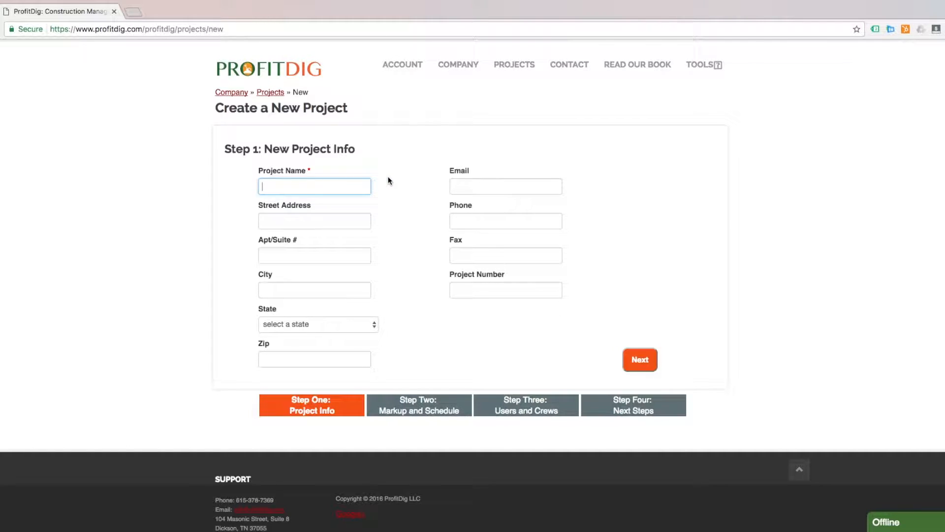
pyautogui.write('New')
pyautogui.press('BackSpace')
pyautogui.press('BackSpace')
pyautogui.press('BackSpace')
pyautogui.write('Prof')
pyautogui.write('itDig Office ')
pyautogui.write('Bul')
pyautogui.write('ilding')
# Fill the project's street address, city, state and zip from the saved suggestion, then continue
pyautogui.click(279, 221)
pyautogui.write('123')
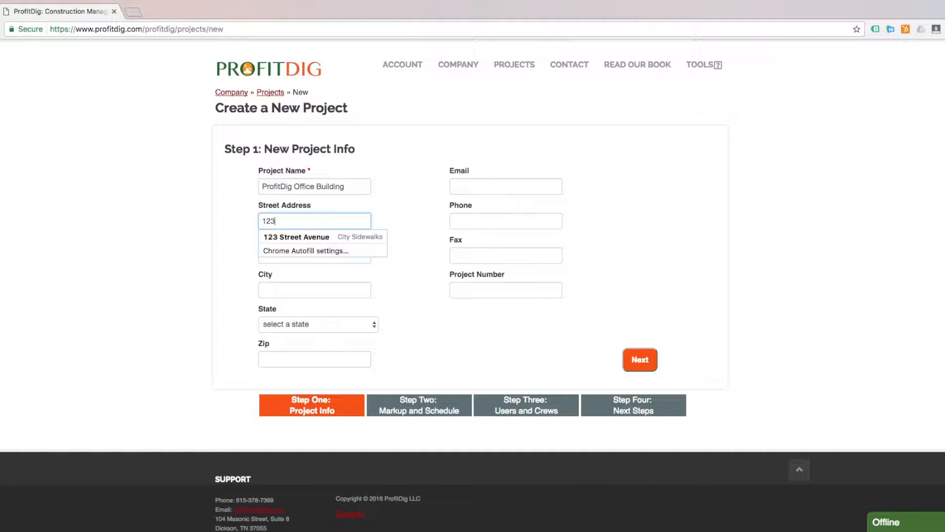
pyautogui.click(303, 238)
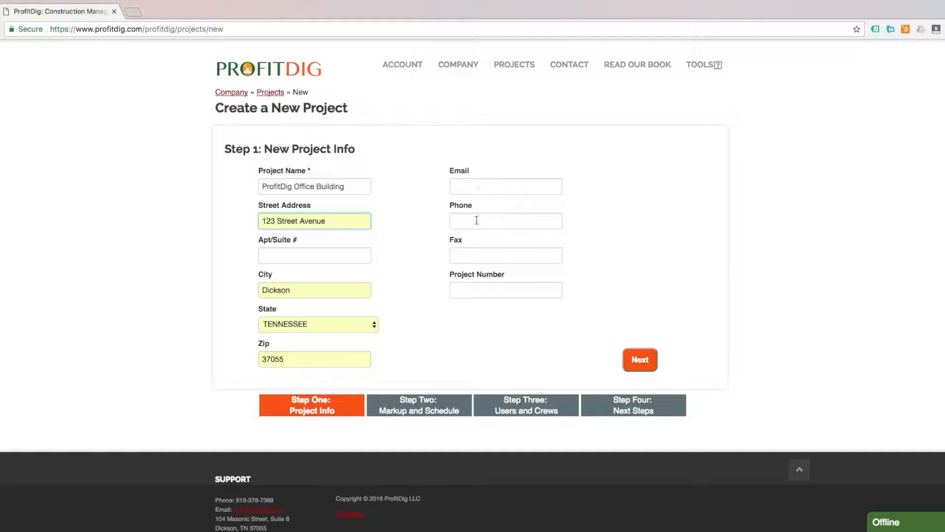
pyautogui.click(489, 290)
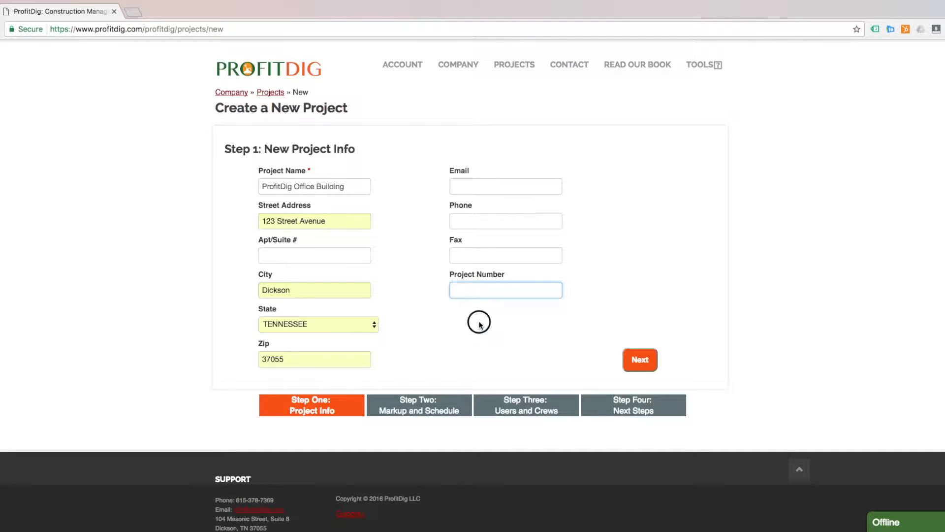
pyautogui.click(635, 363)
# Set profit margin to 20%, tax rate to 8% and overhead to 10%
pyautogui.doubleClick(279, 188)
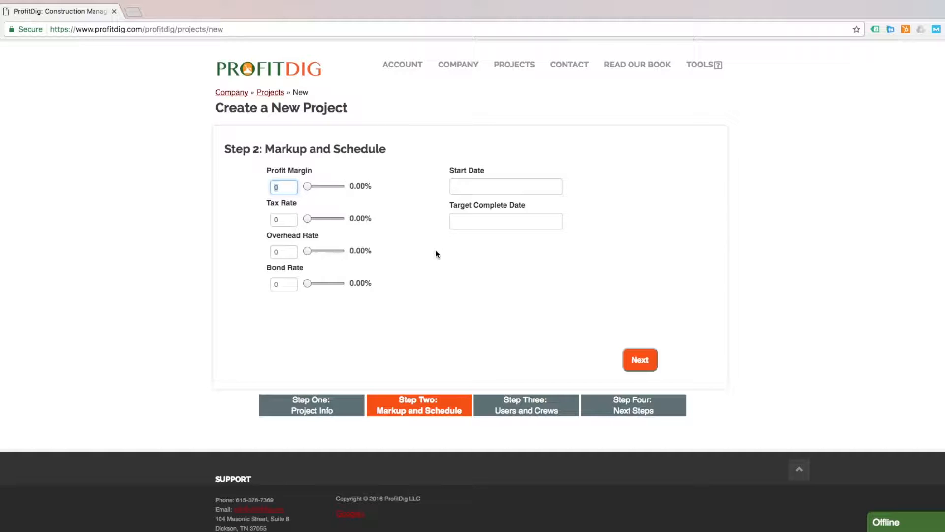
pyautogui.write('20')
pyautogui.click(287, 218)
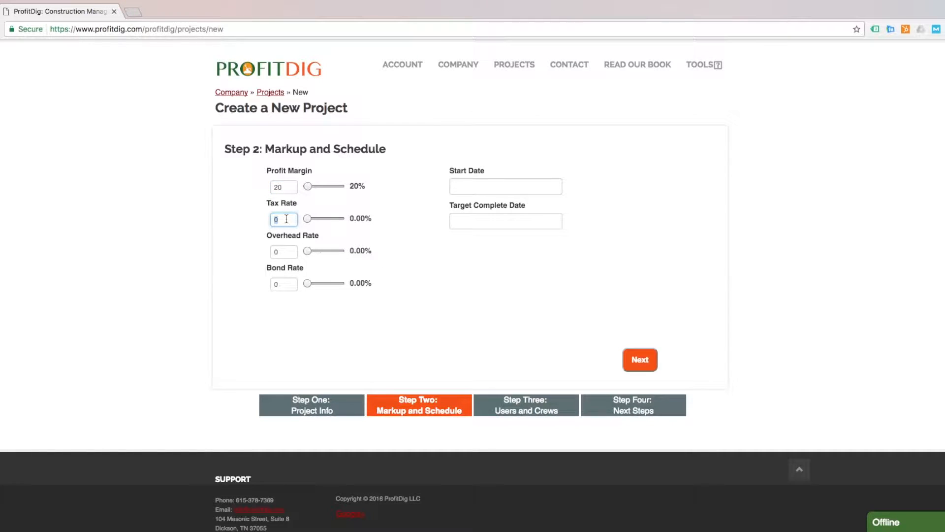
pyautogui.write('8')
pyautogui.click(280, 253)
pyautogui.write('10')
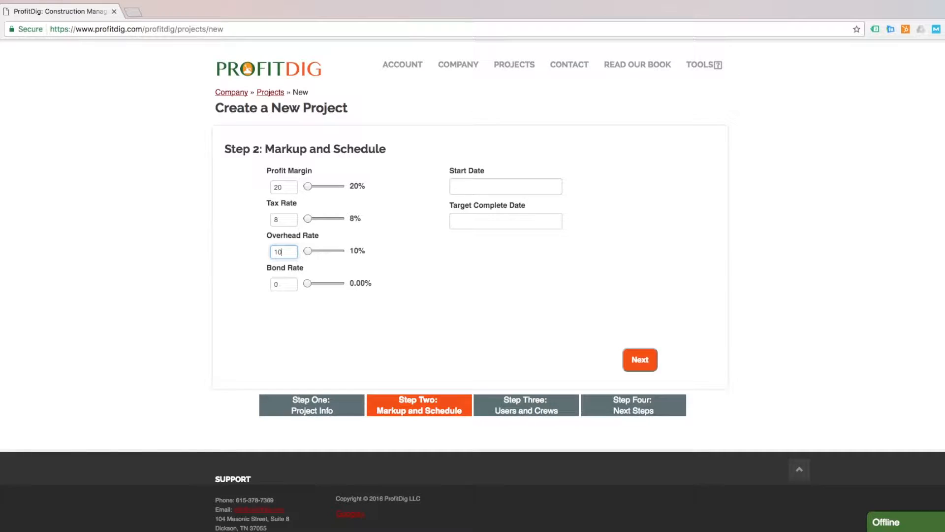
pyautogui.click(493, 312)
# Schedule the project from February 28 to May 31, 2017
pyautogui.scroll(-1, 290, 217)
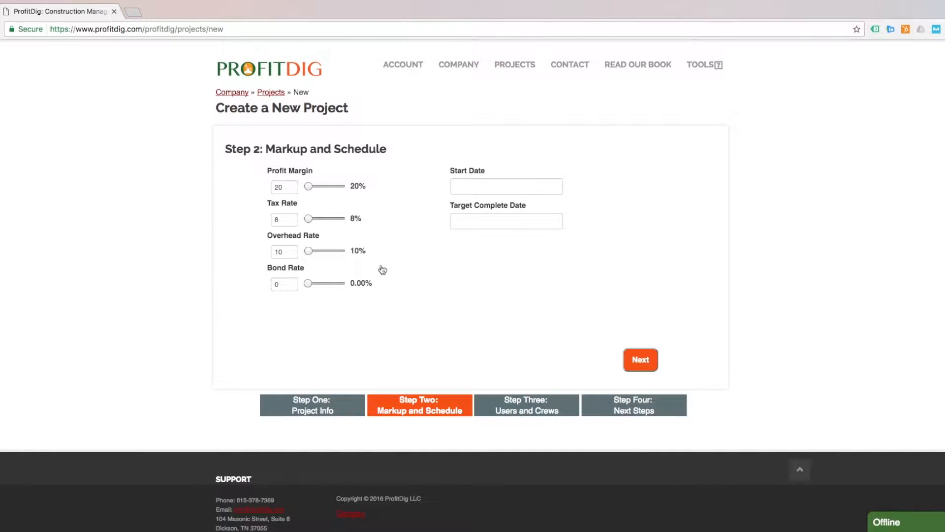
pyautogui.click(503, 189)
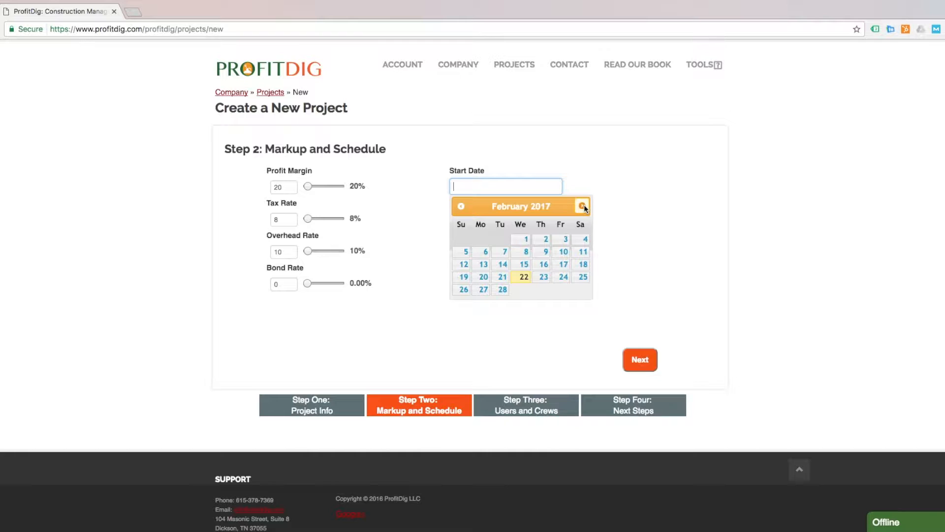
pyautogui.click(502, 289)
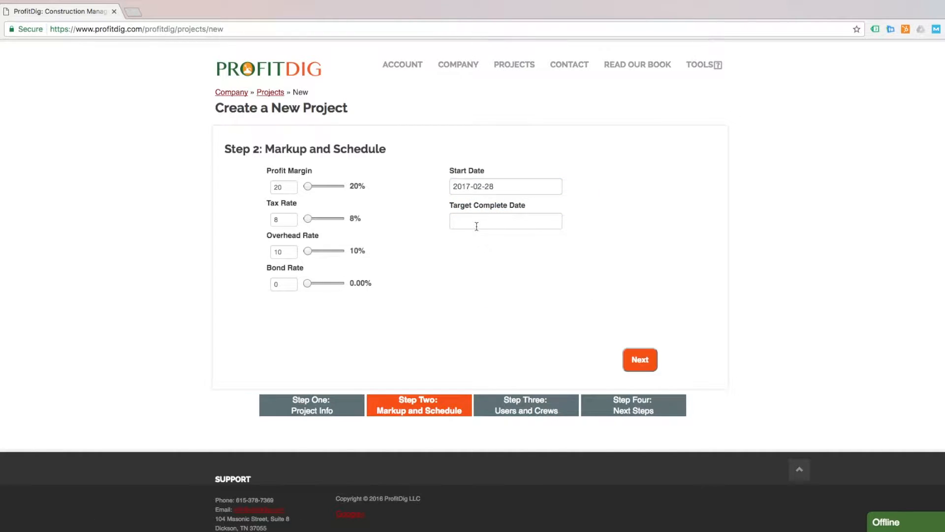
pyautogui.click(474, 224)
pyautogui.click(582, 241)
pyautogui.click(582, 240)
pyautogui.click(581, 241)
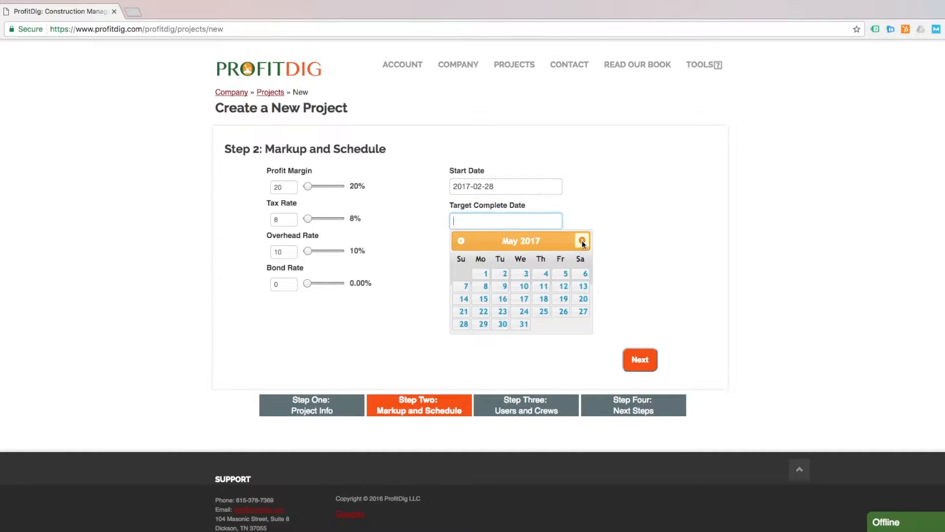
pyautogui.click(521, 325)
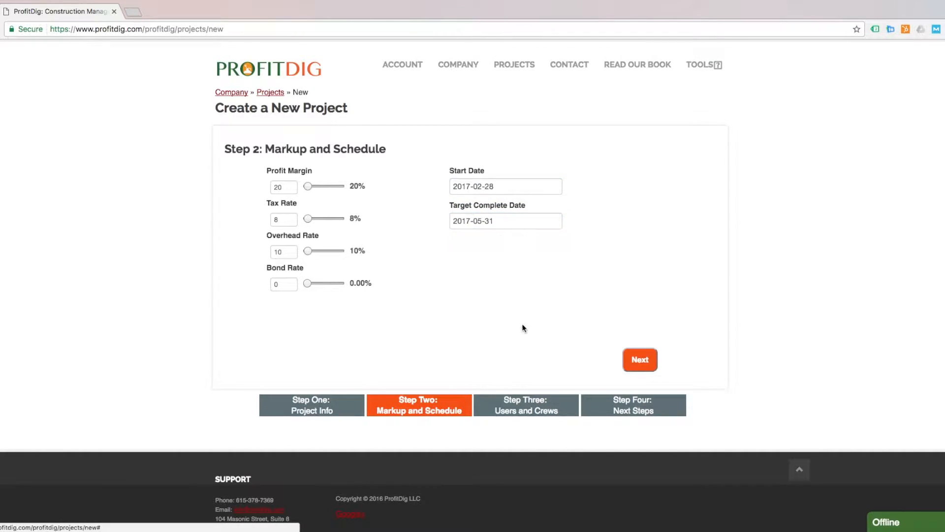
# Make the listed user project admin, assign Pipe Crew, and finish project setup
pyautogui.click(640, 361)
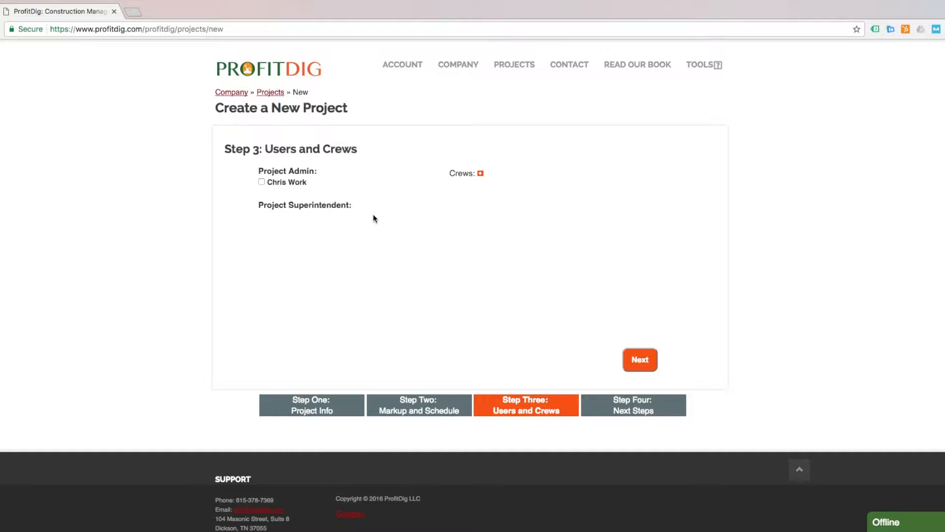
pyautogui.click(261, 182)
pyautogui.click(481, 174)
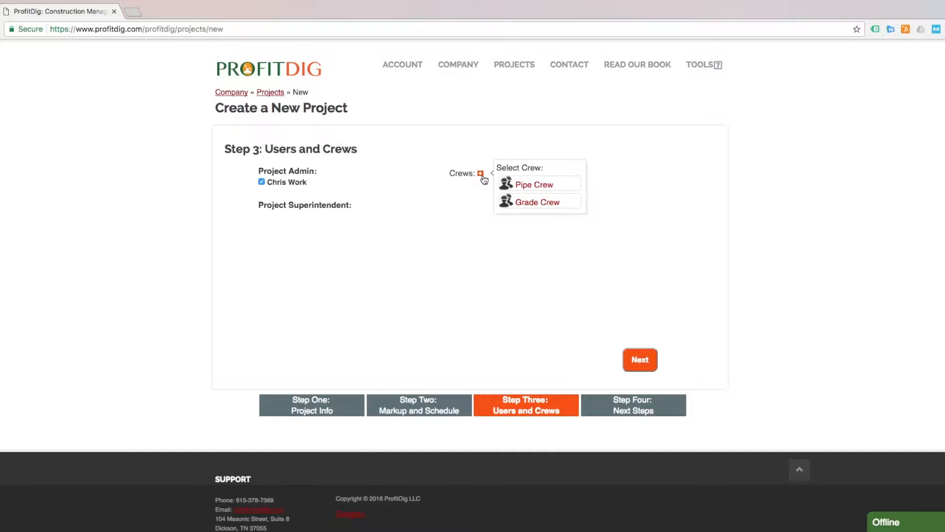
pyautogui.click(540, 191)
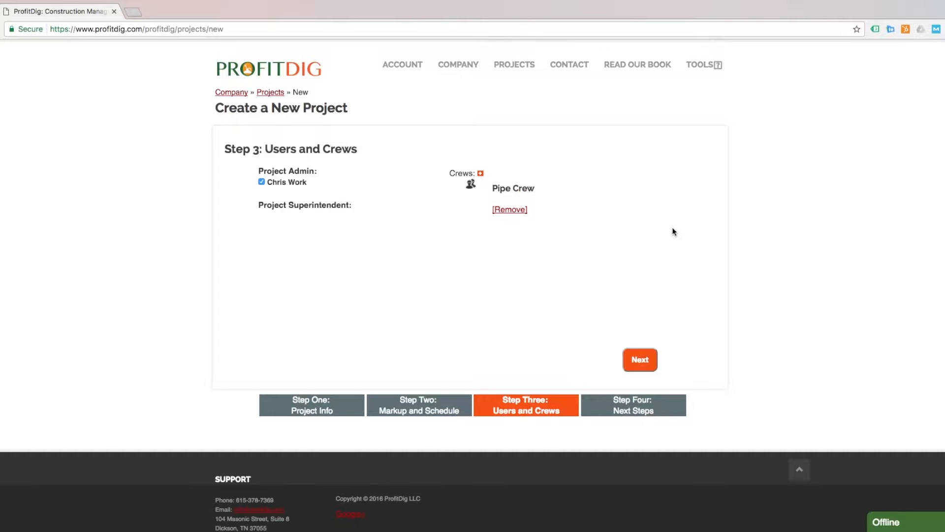
pyautogui.click(642, 361)
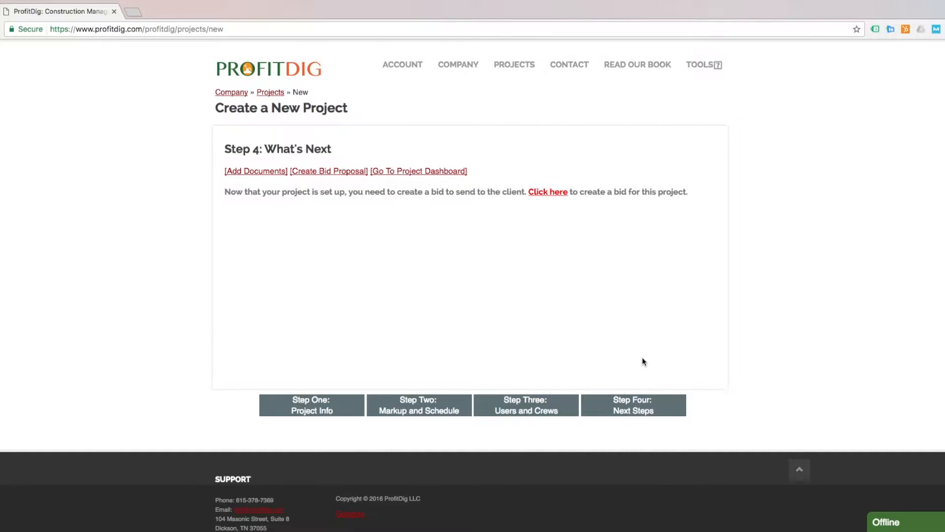
# Start a bid proposal from the What's Next step
pyautogui.click(341, 169)
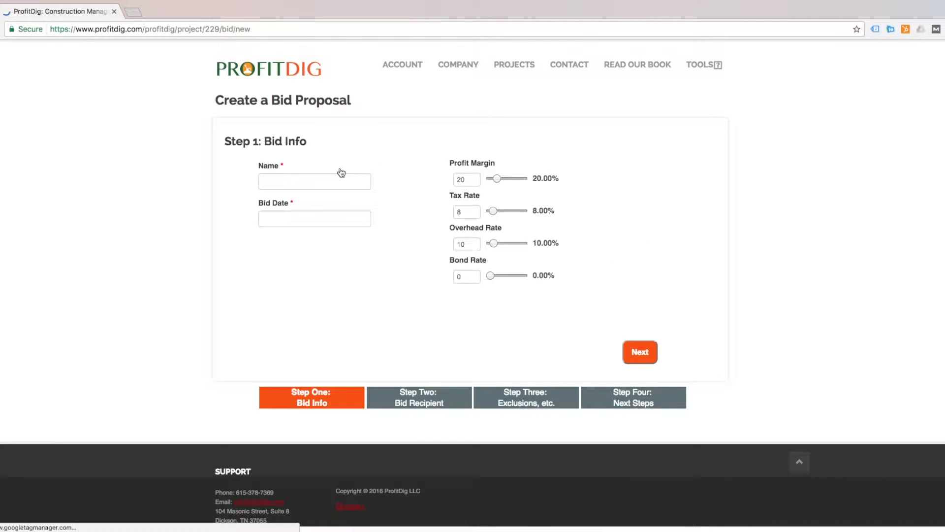
# Name the bid 'Bid #1 ProfitDig Office Building', date it February 22, and continue
pyautogui.click(333, 179)
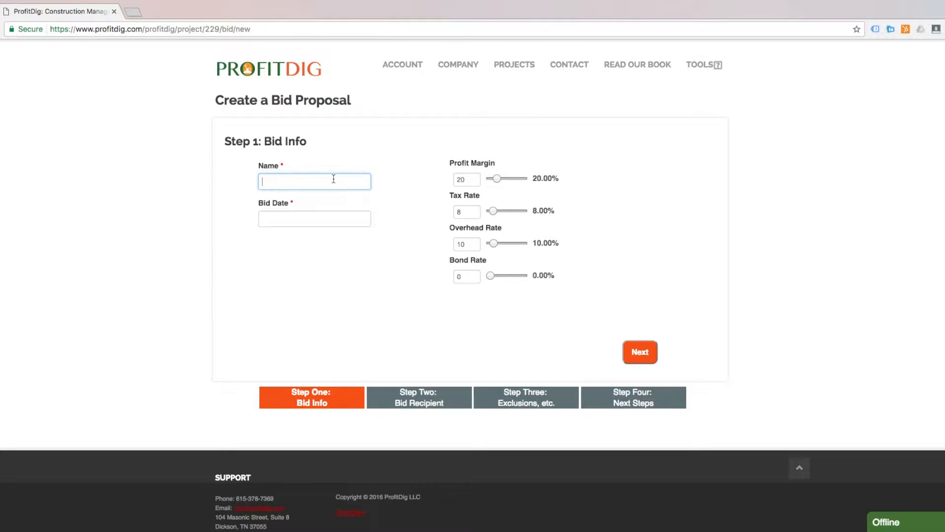
pyautogui.write('Bid#1')
pyautogui.press('BackSpace')
pyautogui.press('BackSpace')
pyautogui.press('BackSpace')
pyautogui.write('#1 ProfitDig Office Building')
pyautogui.click(286, 221)
pyautogui.click(331, 315)
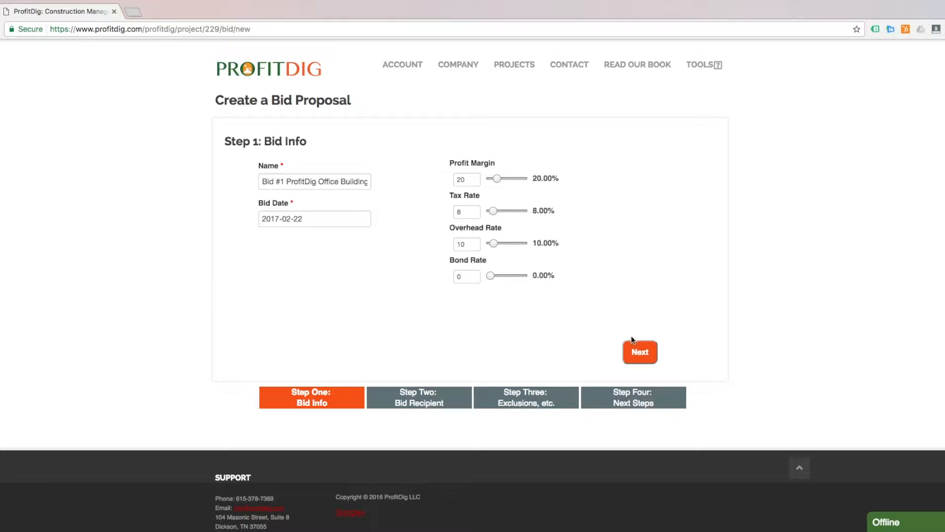
pyautogui.click(640, 352)
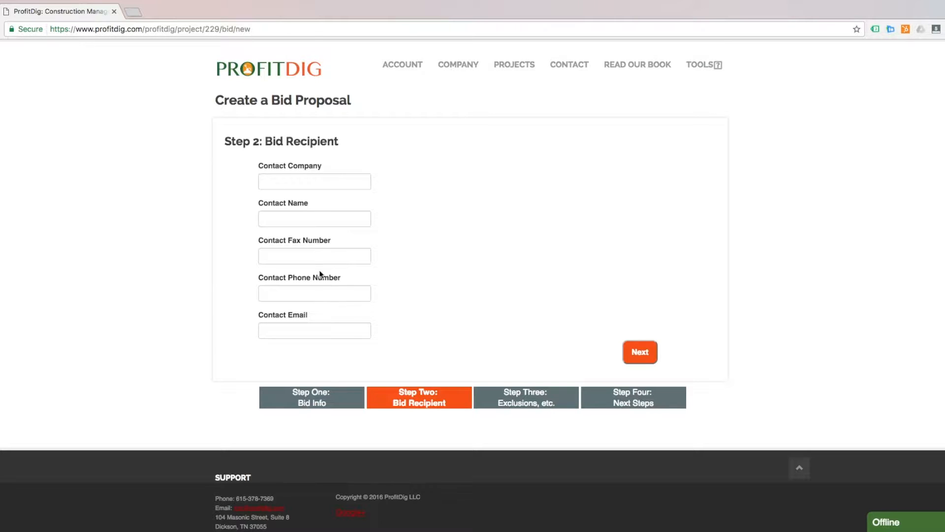
# Leave the bid recipient contact fields blank and move on
pyautogui.click(330, 291)
pyautogui.click(336, 325)
pyautogui.click(408, 308)
pyautogui.click(640, 352)
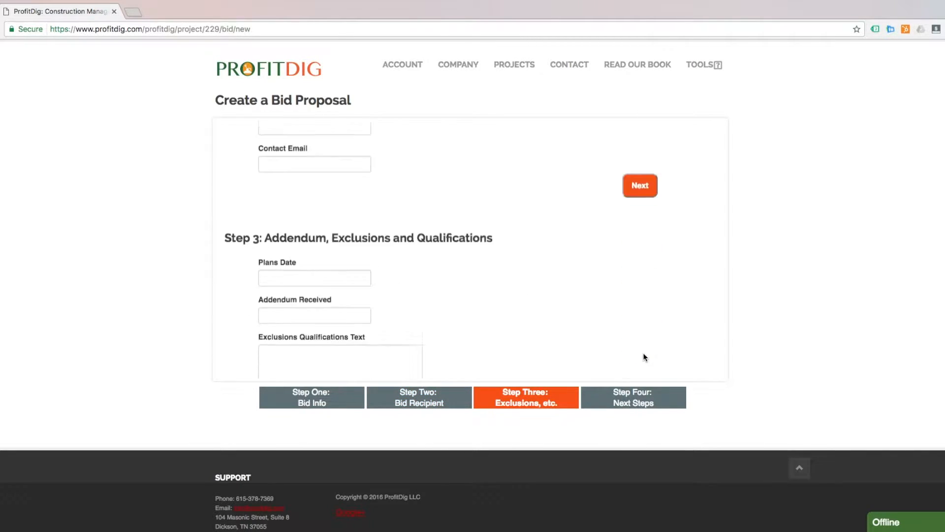
# Enter 'Thsi can be anything' as the exclusions and qualifications text, then continue
pyautogui.click(301, 180)
pyautogui.click(482, 195)
pyautogui.click(343, 217)
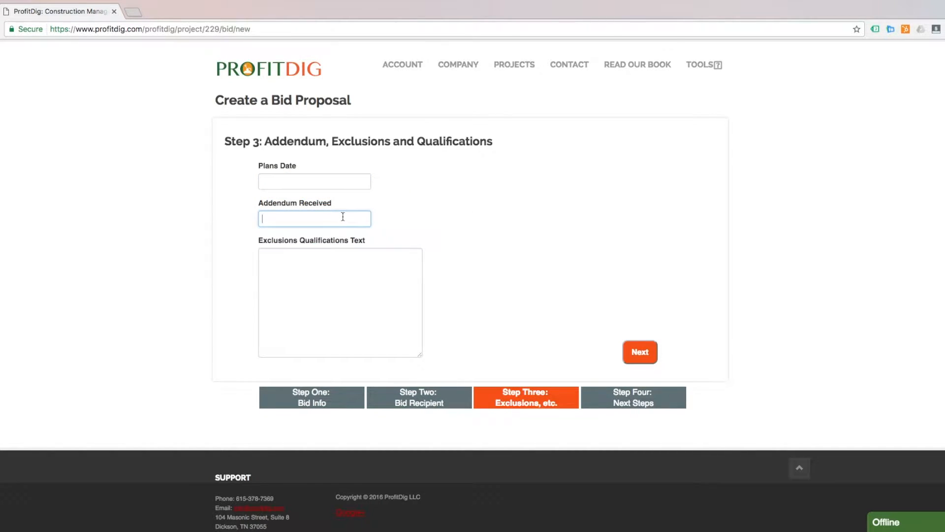
pyautogui.click(407, 280)
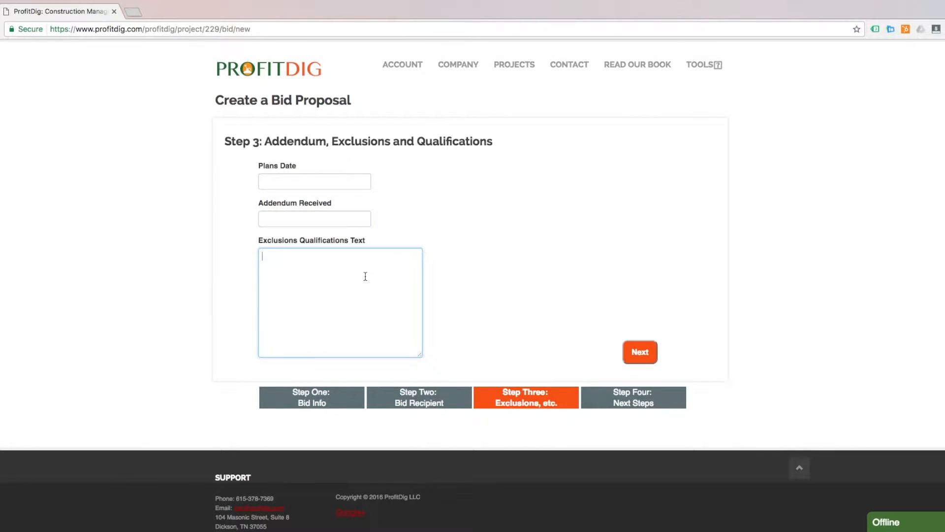
pyautogui.write('Thsi can be anything..')
pyautogui.click(640, 354)
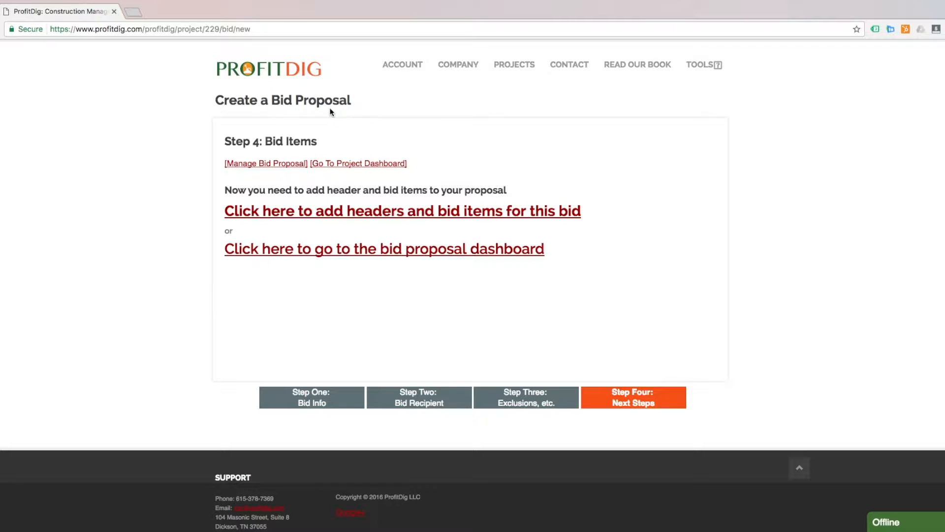
# Add a bid item: 3015 18" PVC under category 3000 STORM DRAINAGE, then continue
pyautogui.click(349, 210)
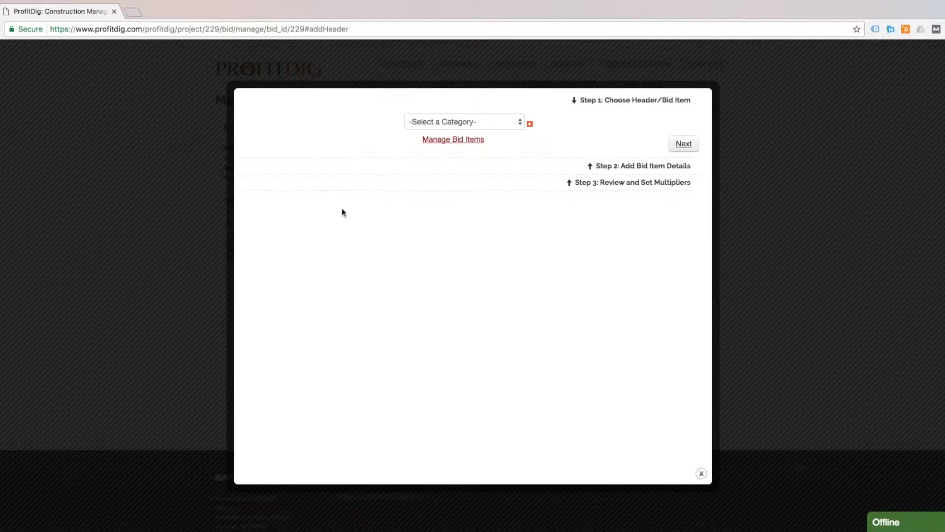
pyautogui.click(467, 122)
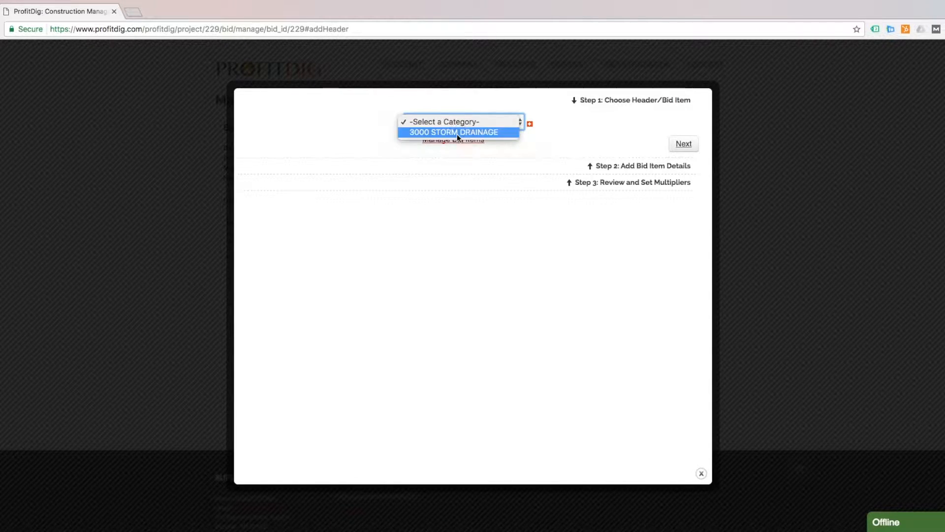
pyautogui.click(457, 133)
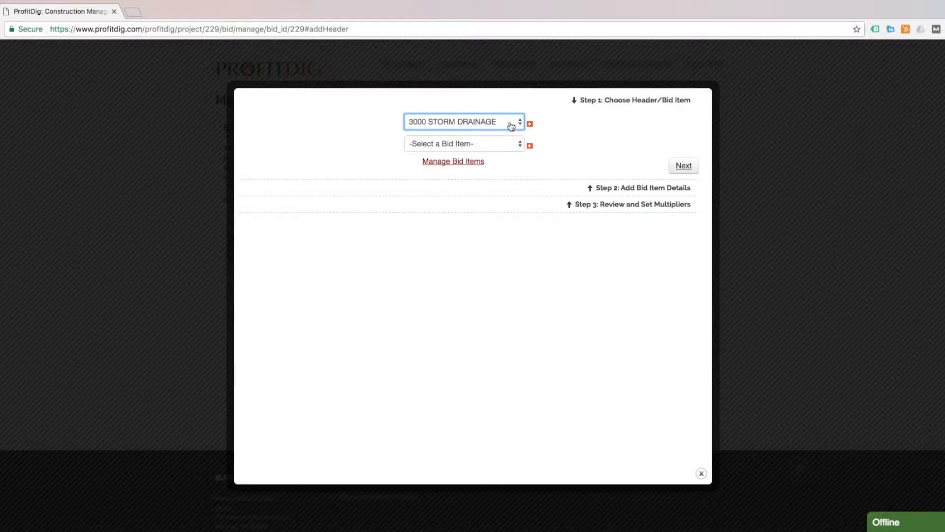
pyautogui.click(471, 148)
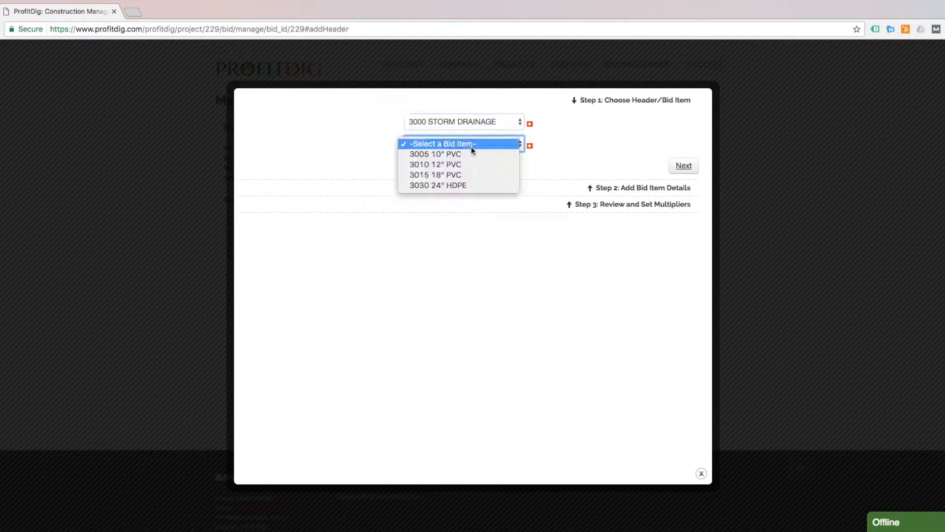
pyautogui.click(458, 175)
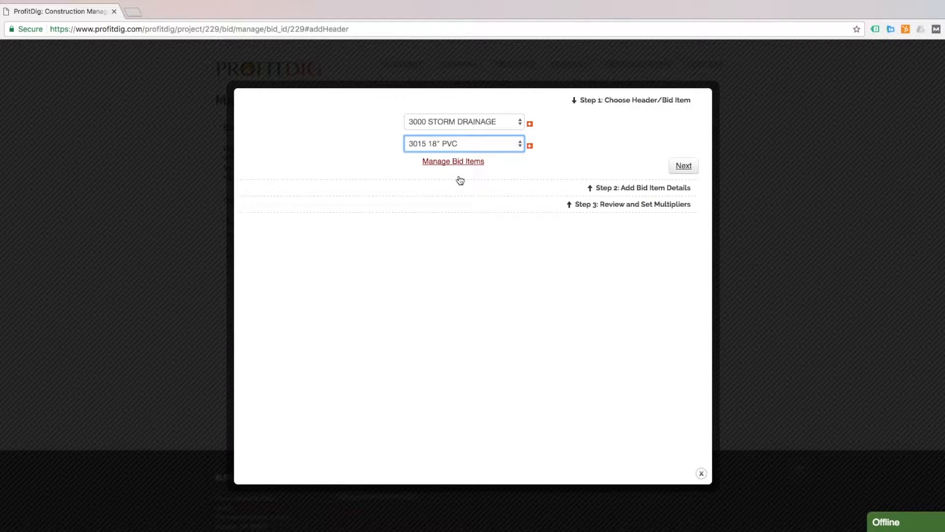
pyautogui.click(683, 166)
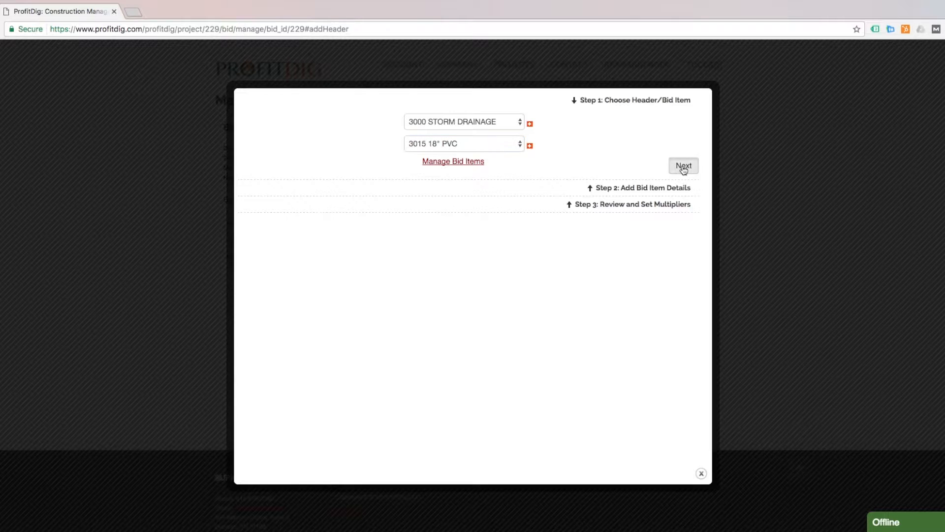
# Add a materials line for 18" PVC: 500 LF at 12 each
pyautogui.click(516, 145)
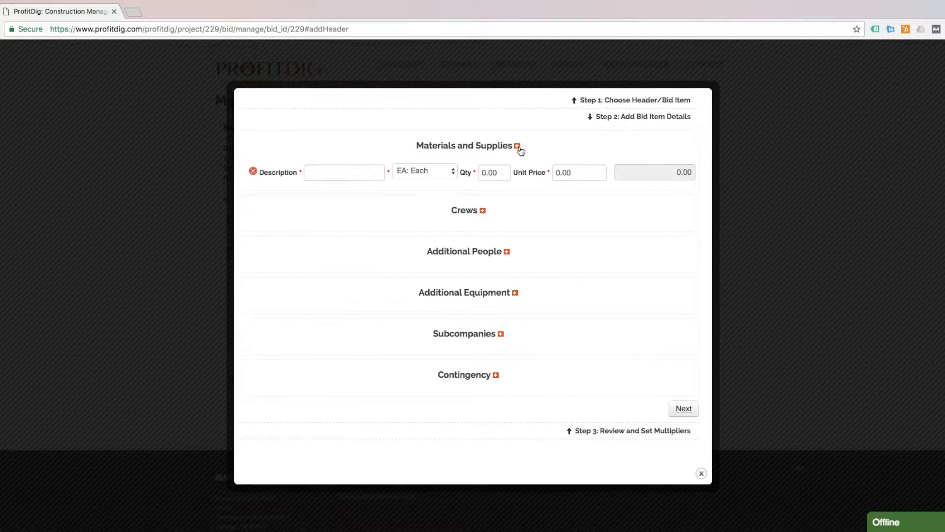
pyautogui.click(337, 172)
pyautogui.write('18" PVC')
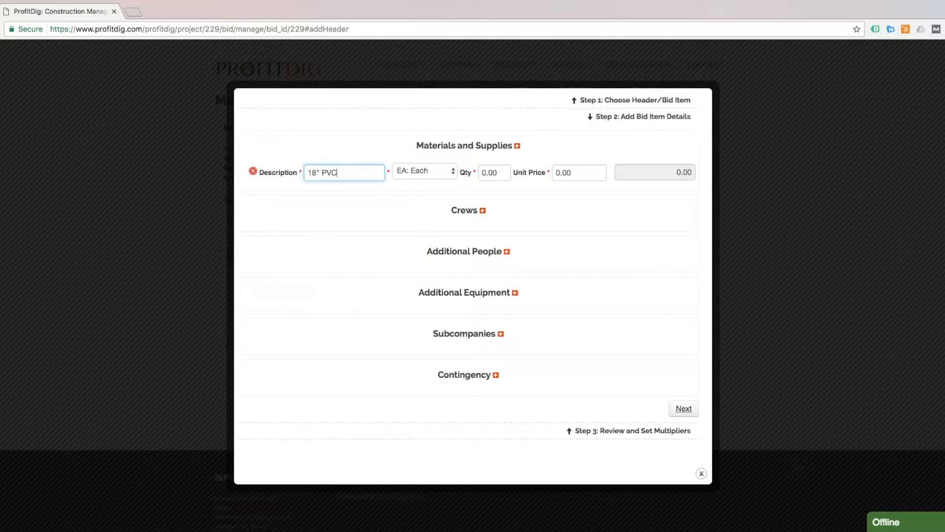
pyautogui.click(438, 178)
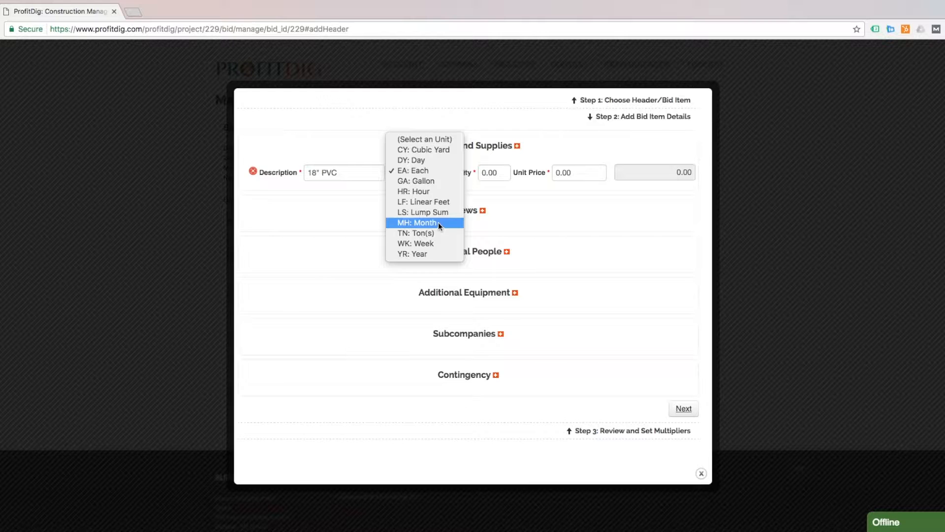
pyautogui.click(430, 202)
pyautogui.click(494, 172)
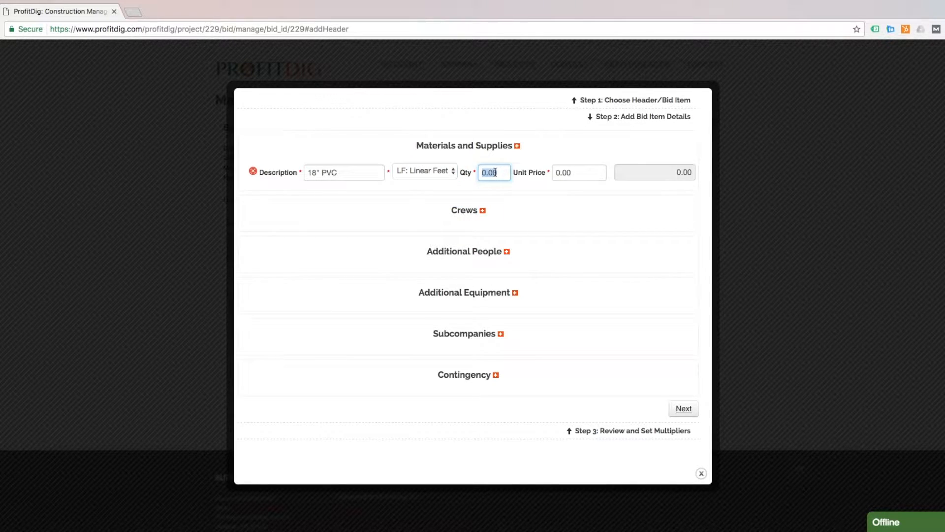
pyautogui.write('500')
pyautogui.press('Tab')
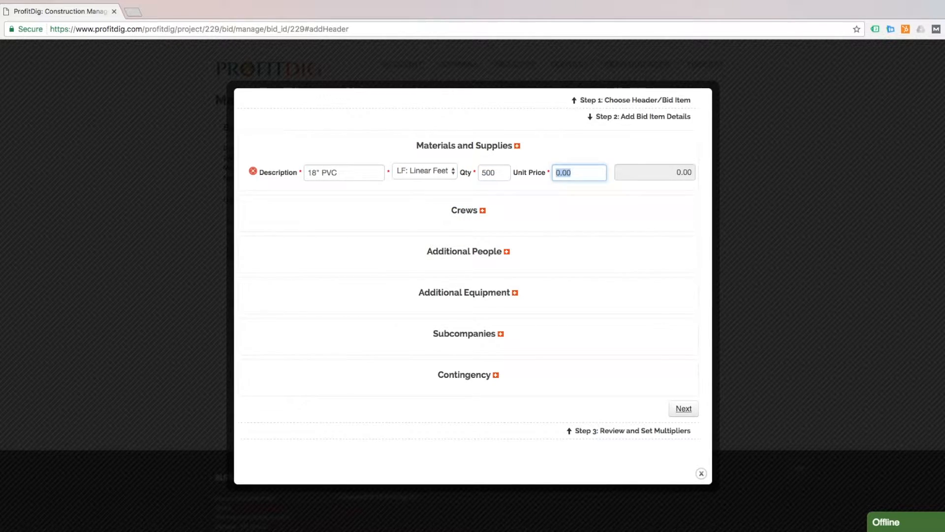
pyautogui.write('12')
pyautogui.click(568, 142)
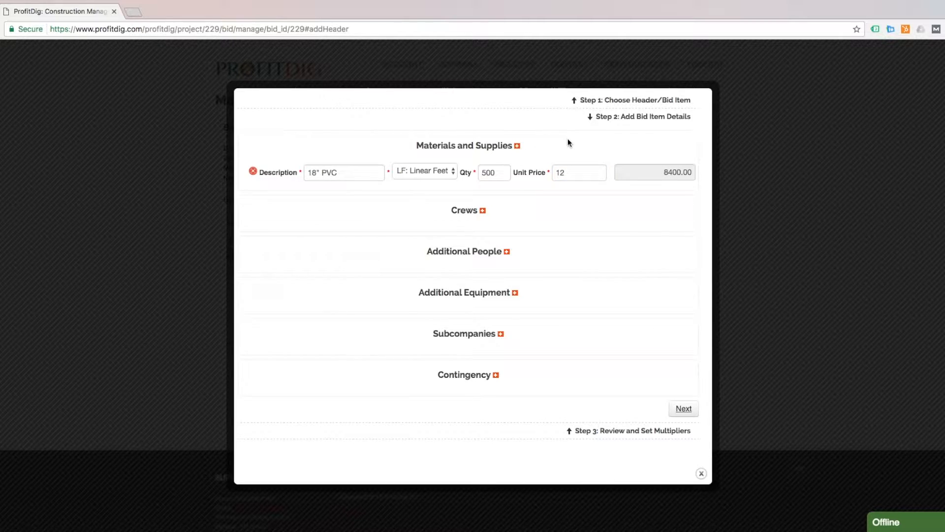
# Add a second materials line for Stone: 178 tons at 19 each
pyautogui.click(516, 146)
pyautogui.click(328, 194)
pyautogui.write('Stone')
pyautogui.press('Tab')
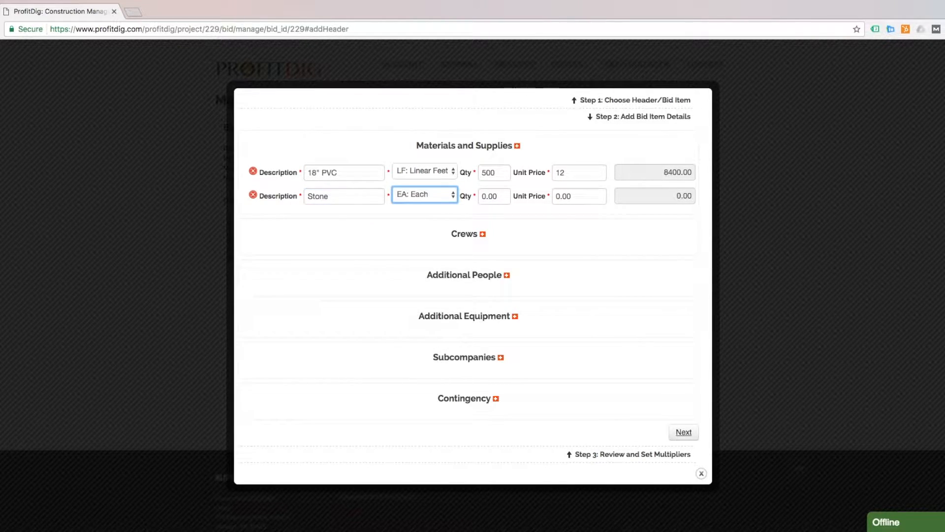
pyautogui.click(418, 196)
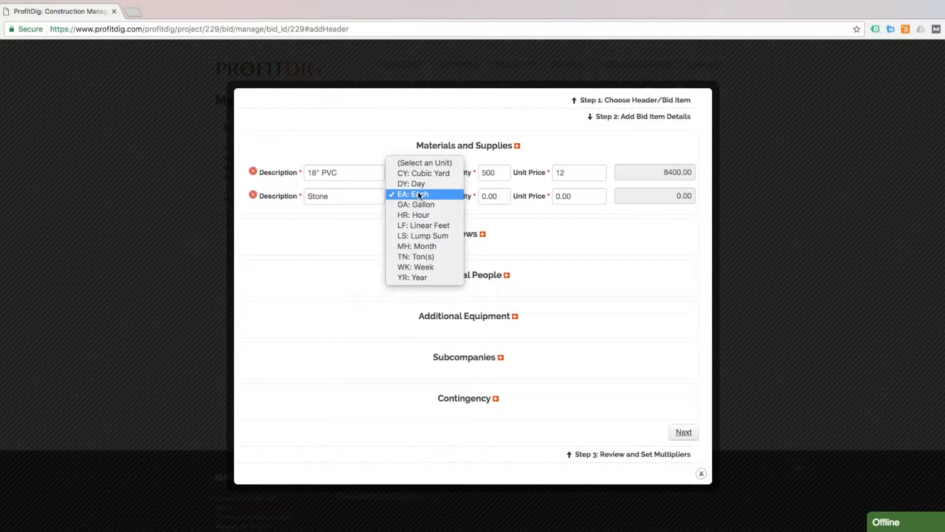
pyautogui.click(412, 256)
pyautogui.click(486, 196)
pyautogui.write('178')
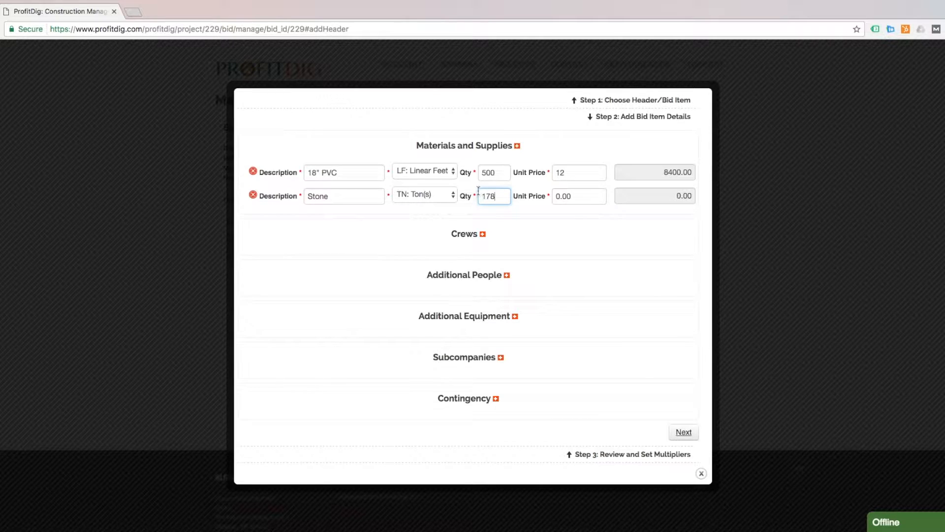
pyautogui.click(555, 196)
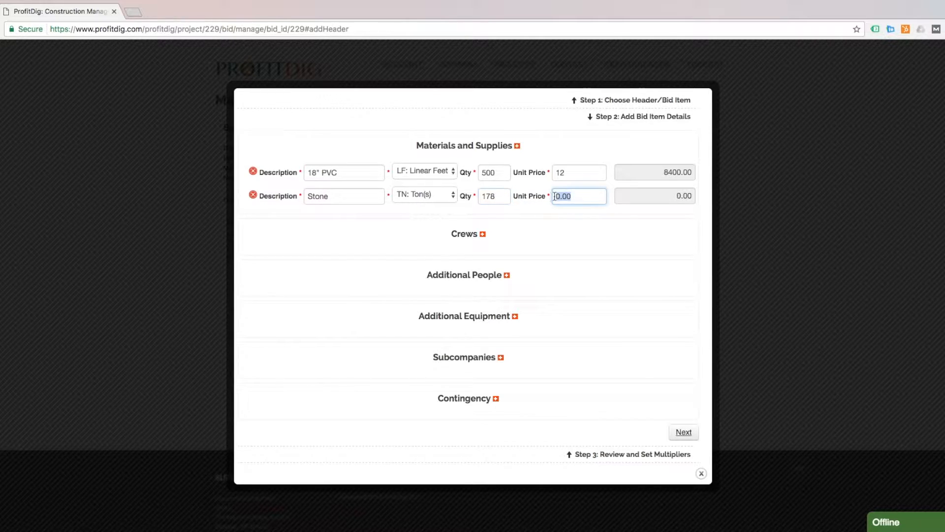
pyautogui.write('19')
pyautogui.click(632, 223)
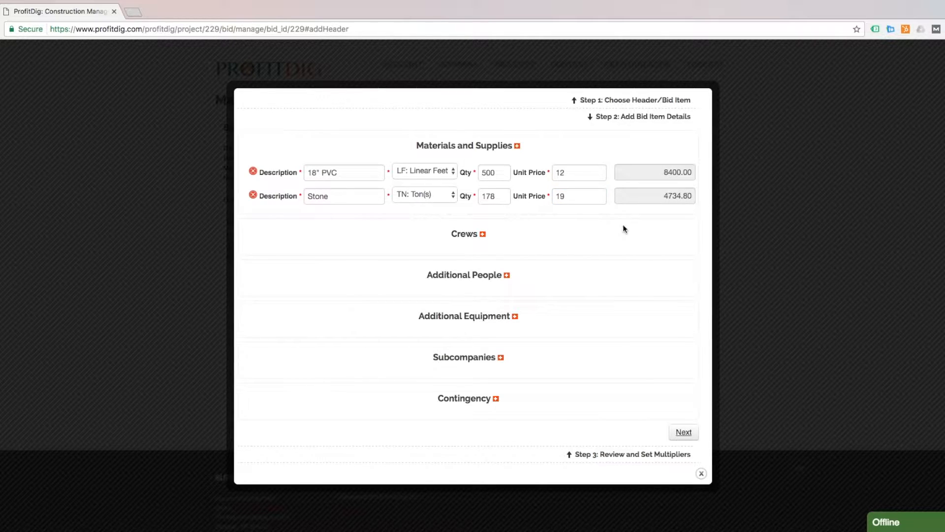
pyautogui.click(482, 236)
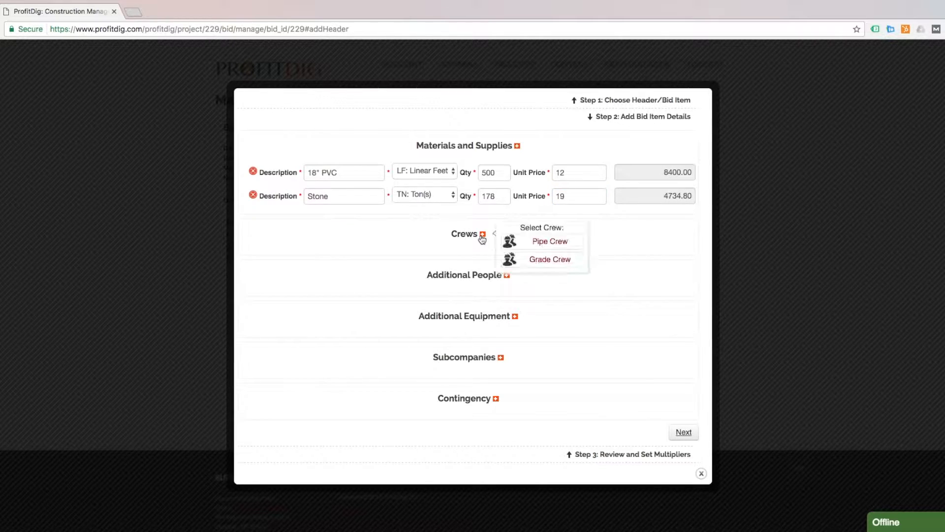
# Add the Pipe Crew to the bid item and expand it to review its people and equipment
pyautogui.click(536, 242)
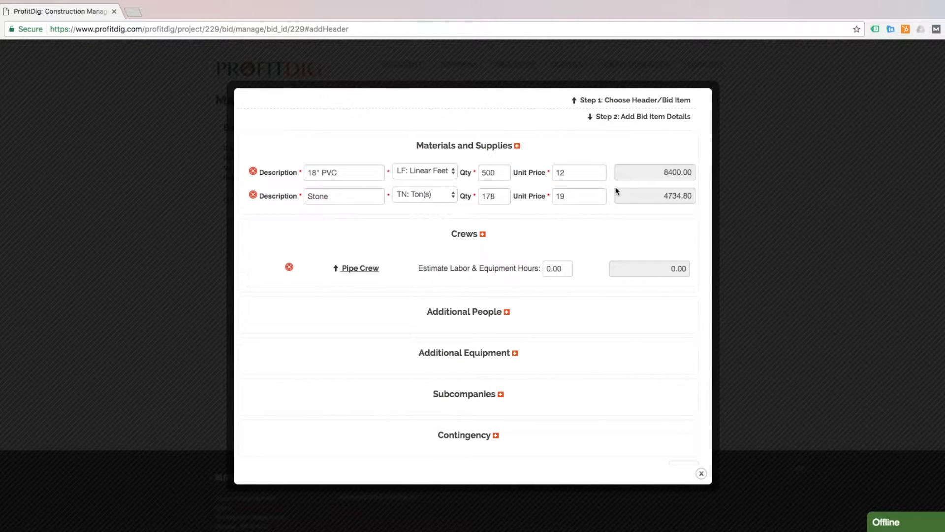
pyautogui.click(368, 268)
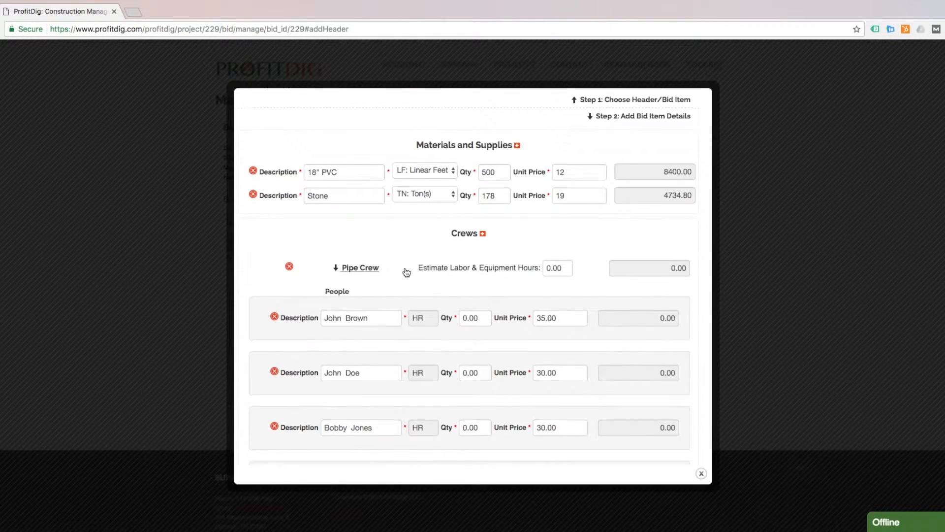
pyautogui.scroll(-3, 405, 270)
pyautogui.scroll(-1, 405, 264)
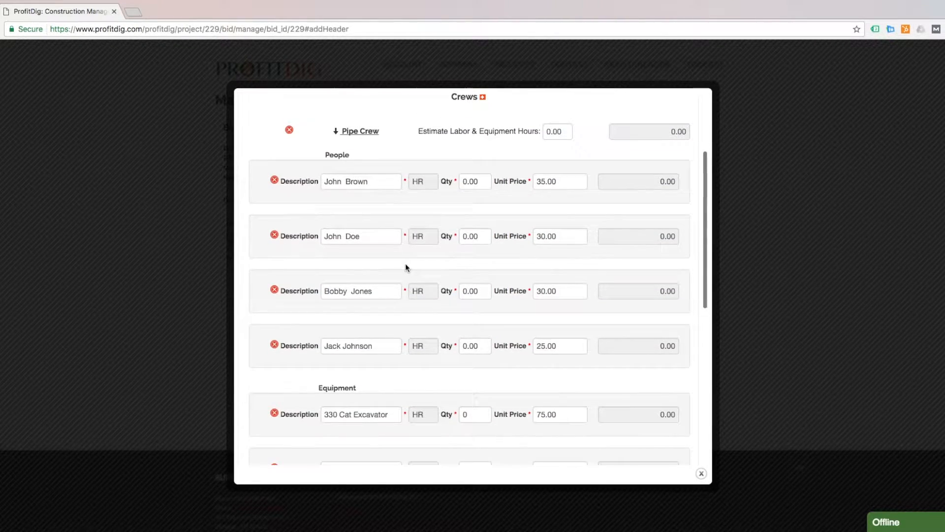
pyautogui.scroll(1, 405, 263)
pyautogui.scroll(-1, 405, 264)
pyautogui.scroll(-1, 406, 264)
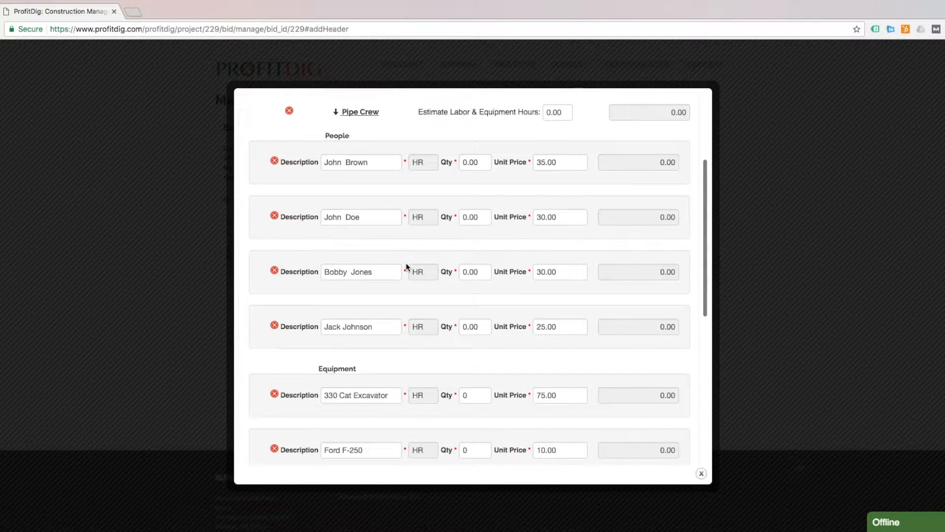
pyautogui.scroll(-3, 283, 278)
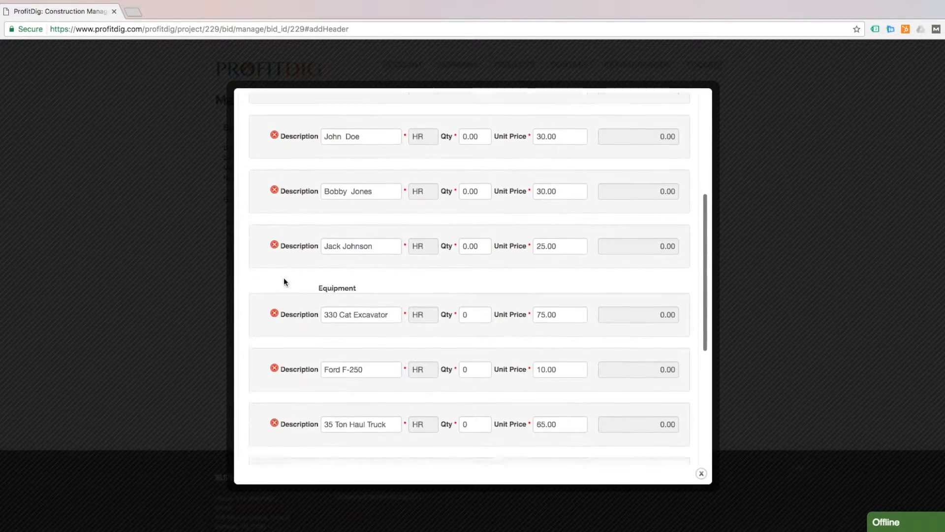
pyautogui.scroll(2, 284, 278)
pyautogui.scroll(2, 281, 282)
pyautogui.scroll(-6, 281, 282)
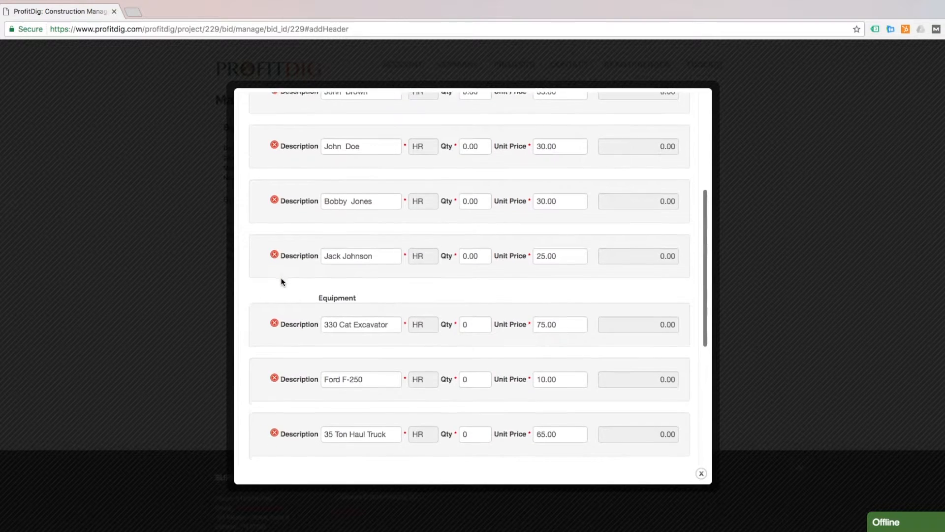
pyautogui.scroll(-1, 280, 282)
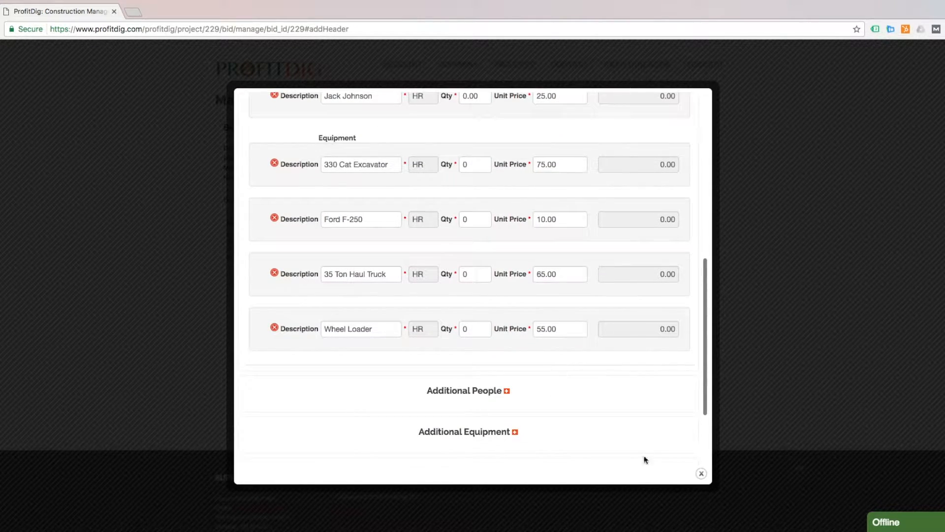
pyautogui.scroll(4, 463, 238)
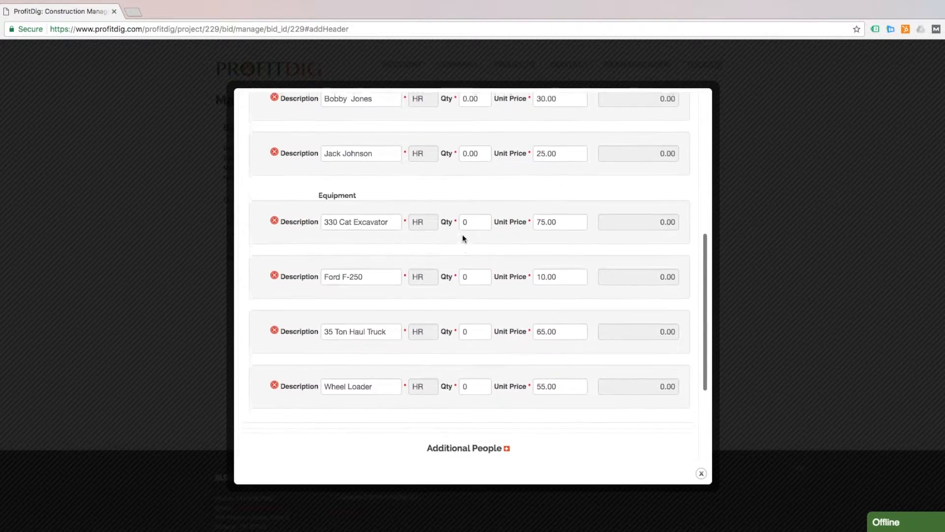
pyautogui.scroll(9, 463, 237)
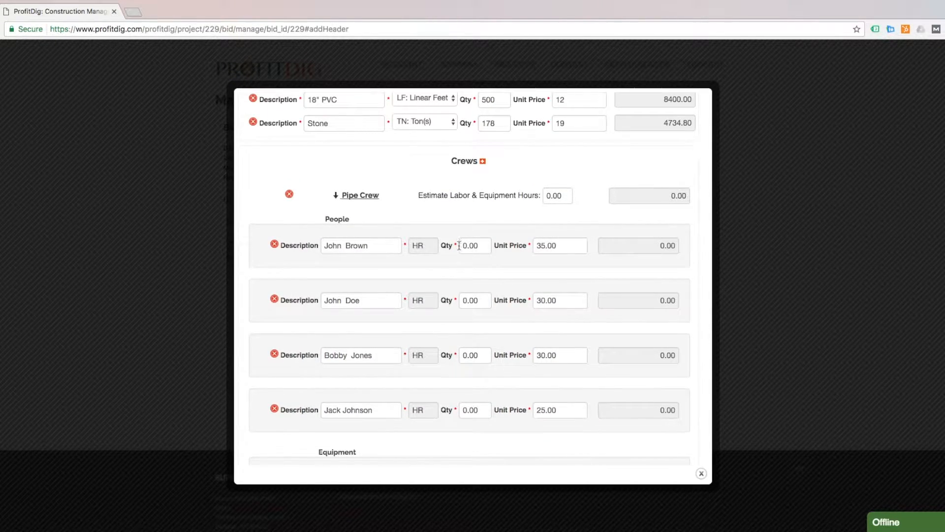
# Give the Pipe Crew 12 labor and equipment hours (5148.00 total) and collapse its details
pyautogui.click(557, 196)
pyautogui.write('12')
pyautogui.click(598, 165)
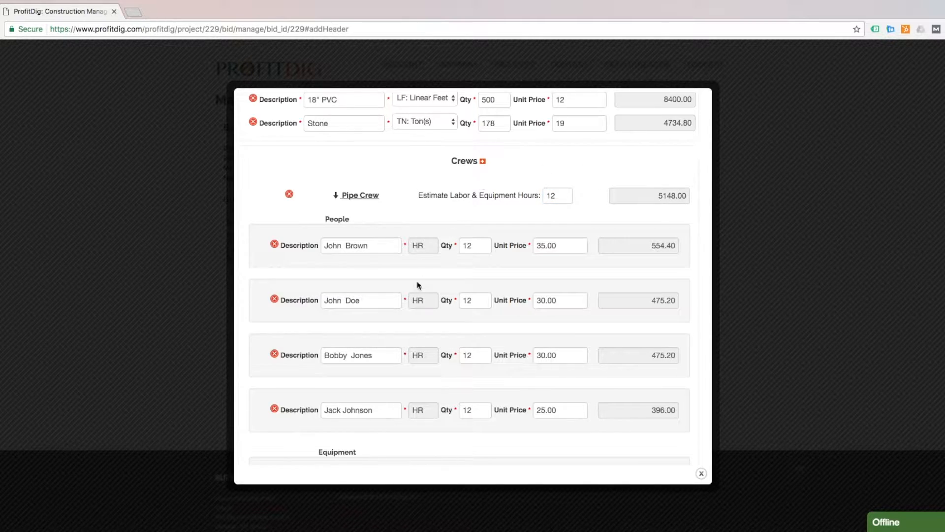
pyautogui.scroll(-4, 471, 244)
pyautogui.scroll(-2, 471, 246)
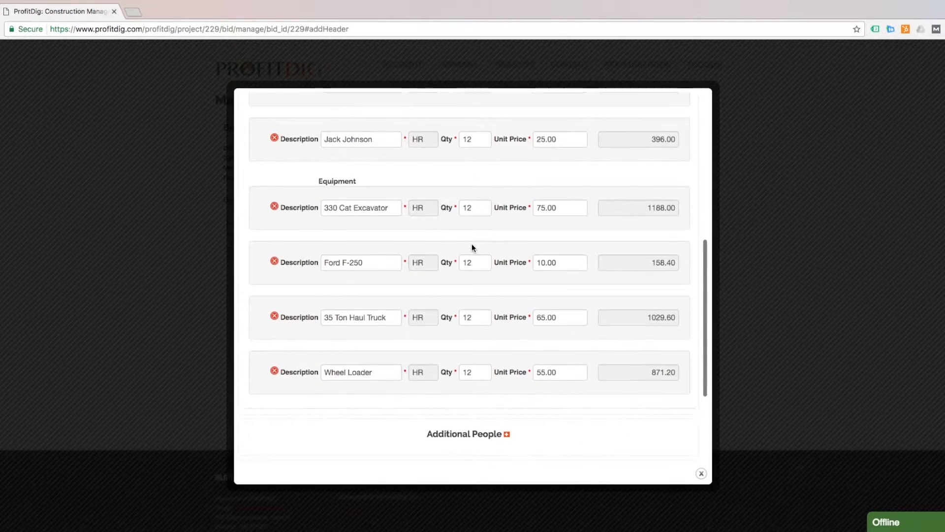
pyautogui.scroll(7, 472, 246)
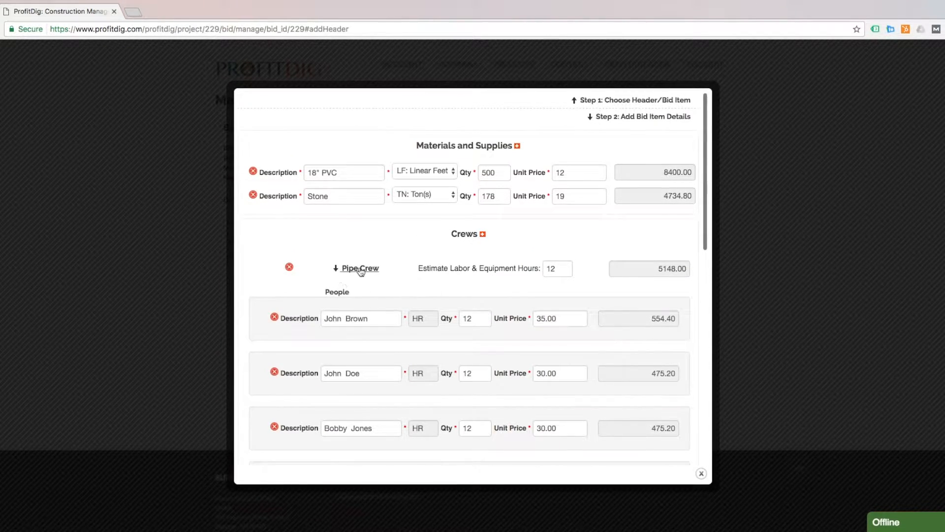
pyautogui.click(361, 270)
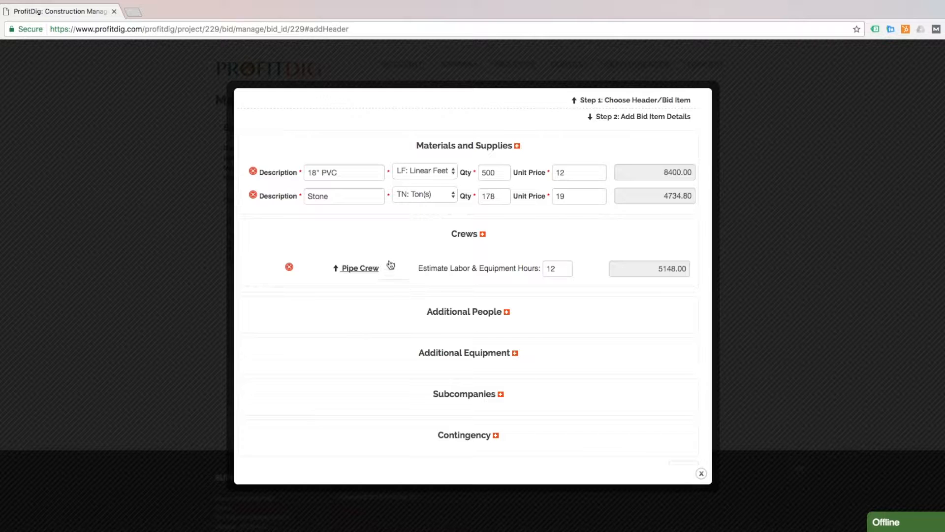
pyautogui.scroll(-1, 406, 238)
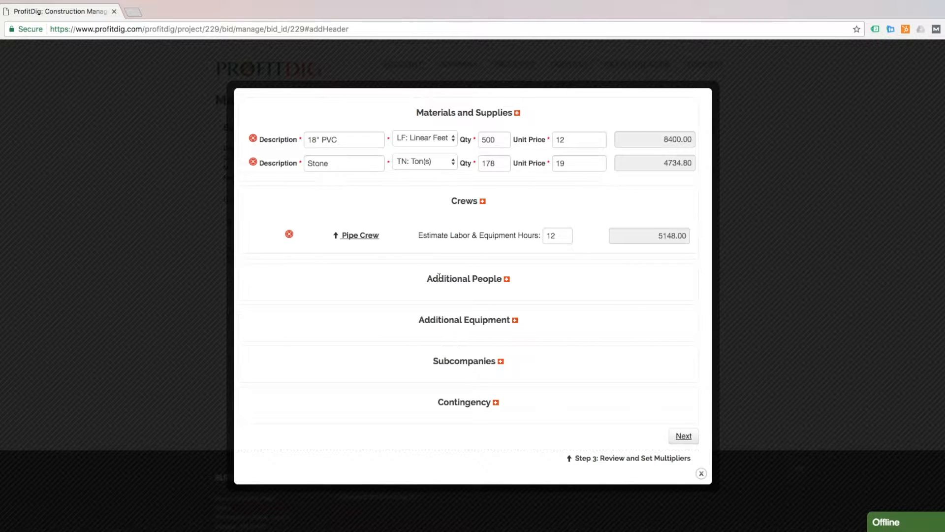
pyautogui.scroll(1, 618, 405)
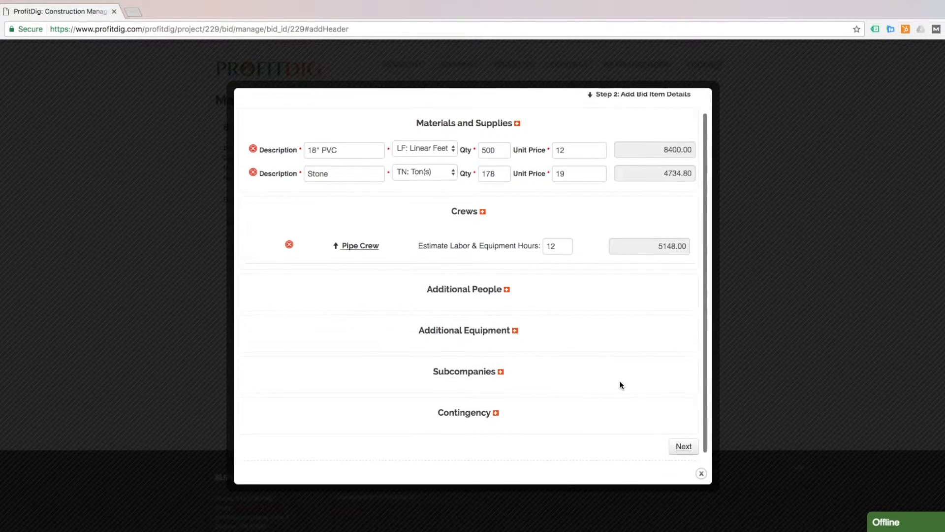
pyautogui.scroll(-1, 640, 393)
# In Step 3, set the 18" PVC item's profit margin to 22%
pyautogui.click(684, 436)
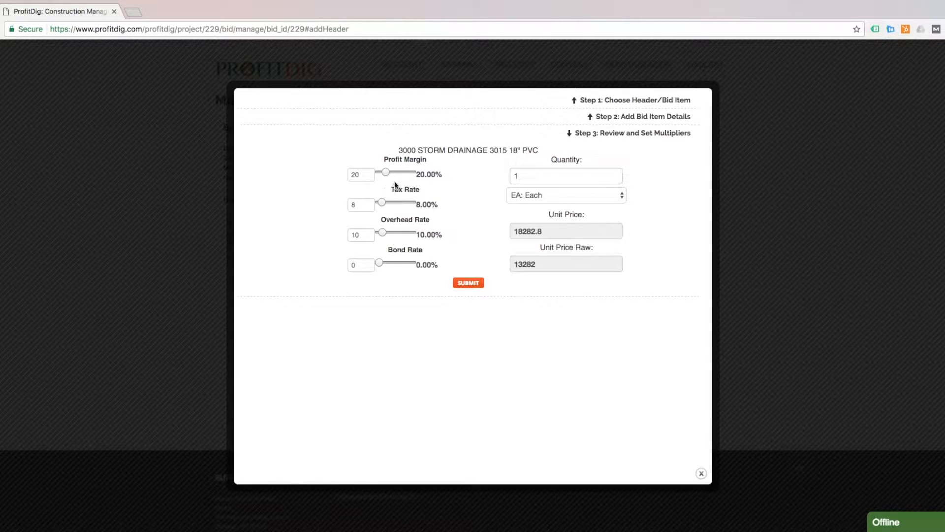
pyautogui.moveTo(388, 175); pyautogui.dragTo(389, 174)
pyautogui.doubleClick(364, 176)
pyautogui.write('22')
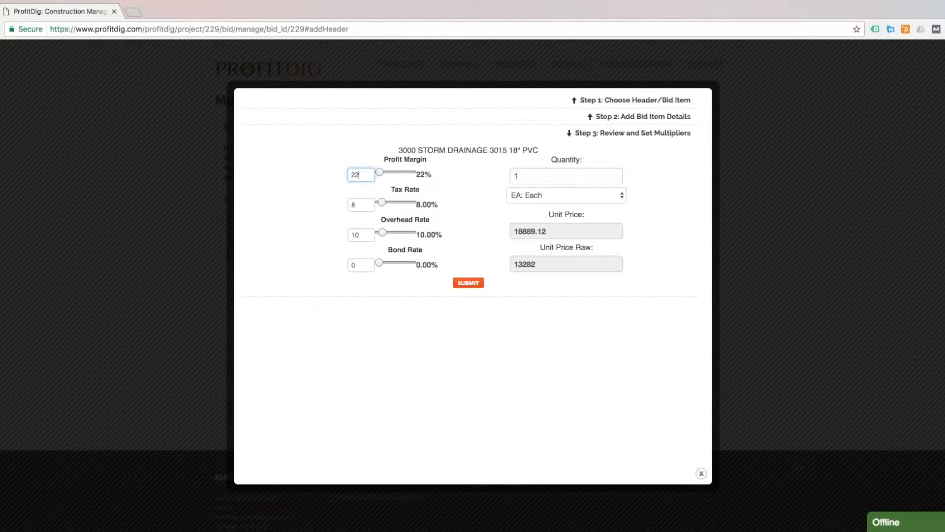
pyautogui.click(319, 177)
# Set the quantity to 500 LF: Linear Feet and submit the 18" PVC item
pyautogui.doubleClick(526, 175)
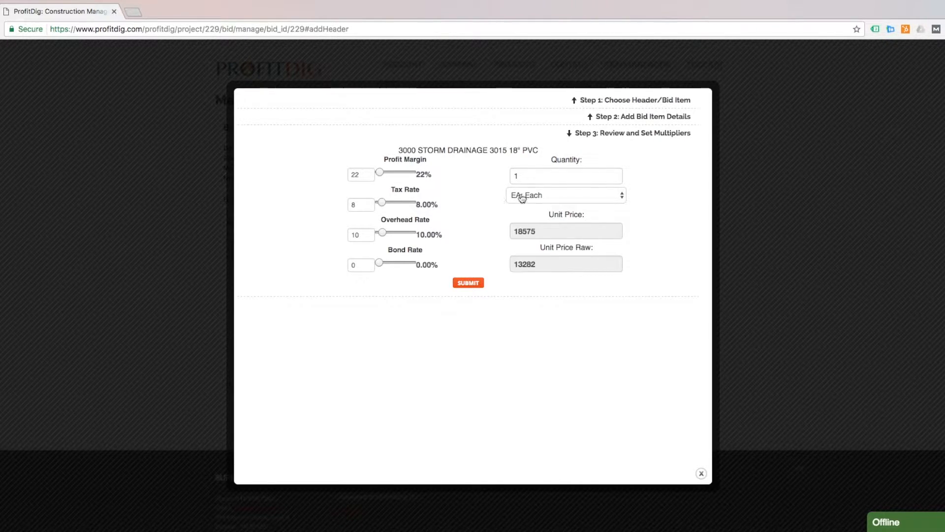
pyautogui.write('500')
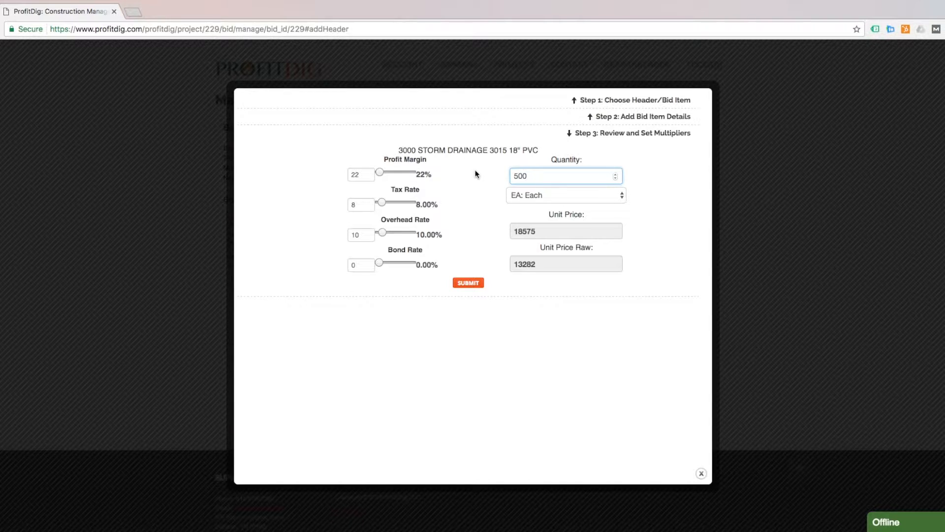
pyautogui.click(648, 176)
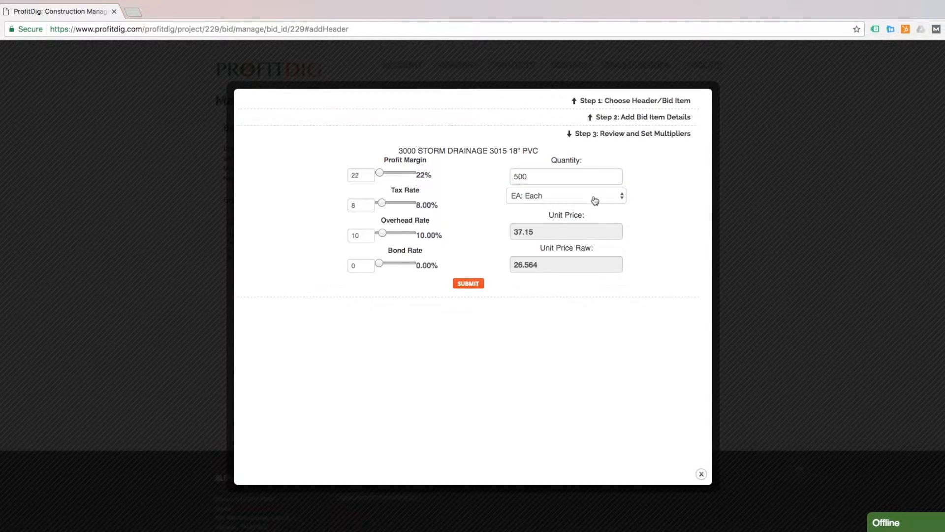
pyautogui.click(570, 197)
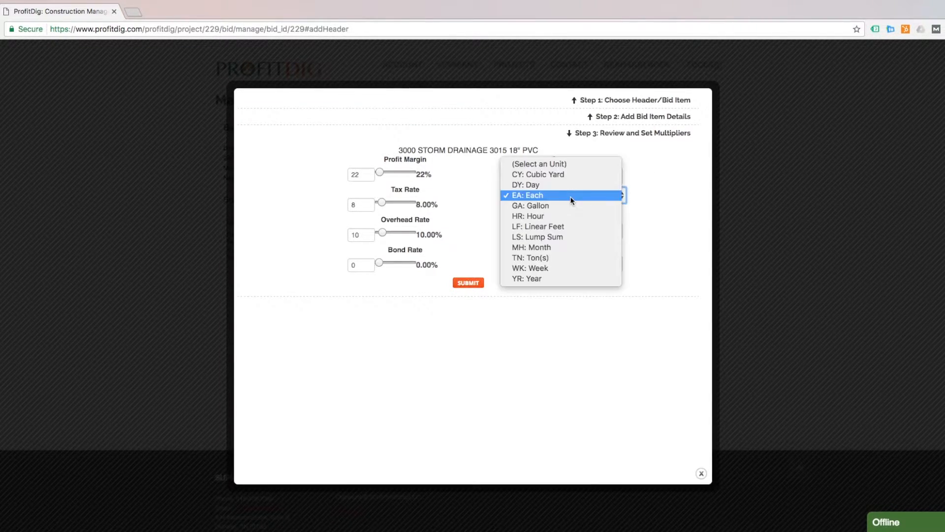
pyautogui.click(562, 226)
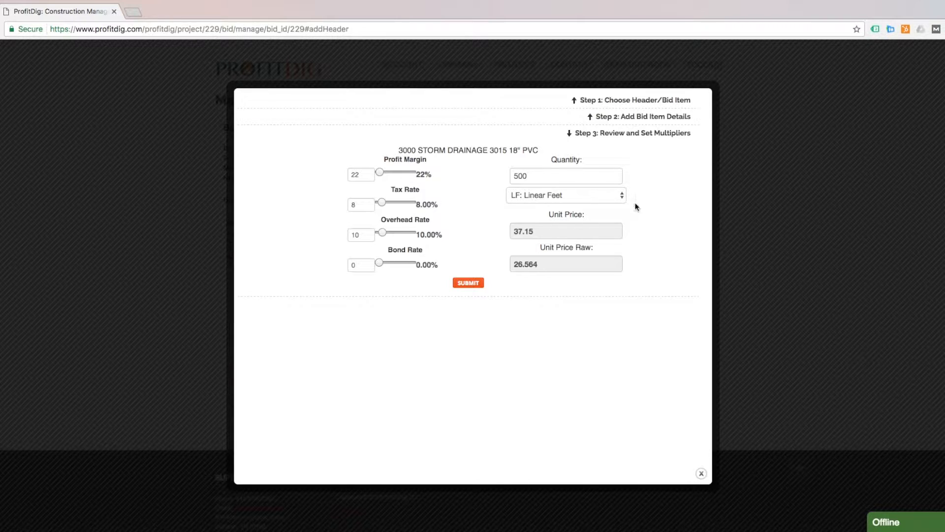
pyautogui.click(470, 284)
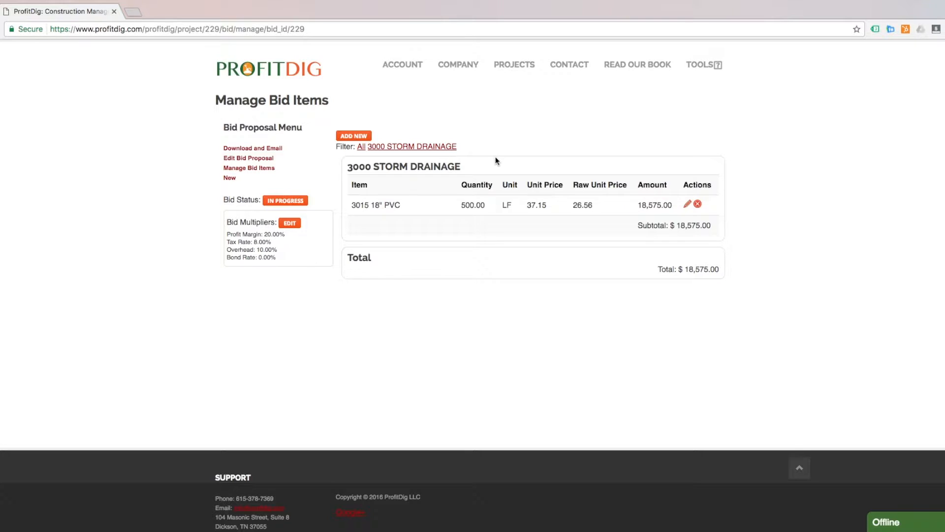
# Add a new bid item with category 3000 STORM DRAINAGE and item 3030 24" HDPE
pyautogui.click(358, 137)
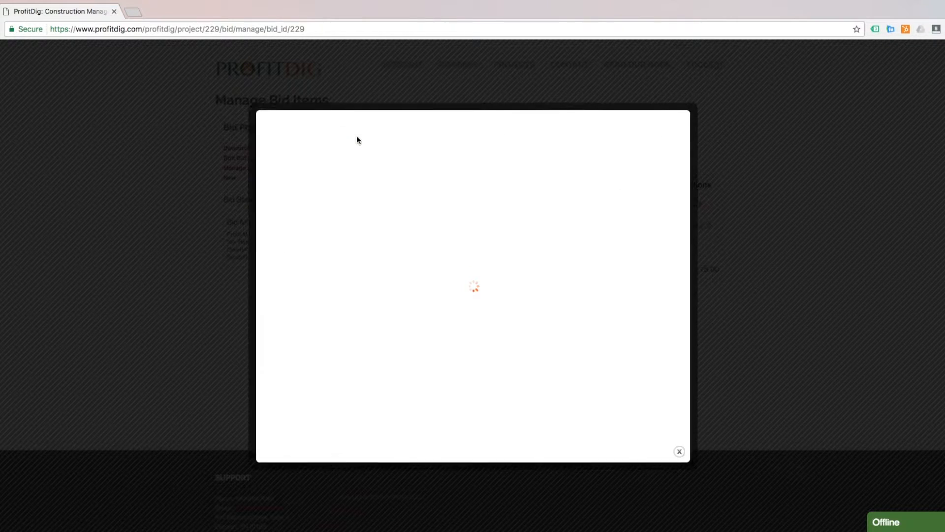
pyautogui.click(433, 119)
pyautogui.click(440, 133)
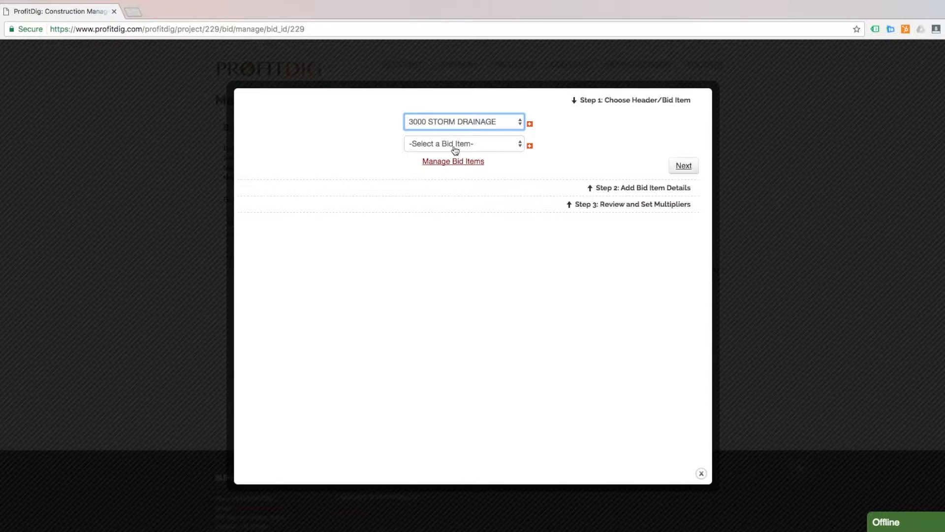
pyautogui.click(454, 148)
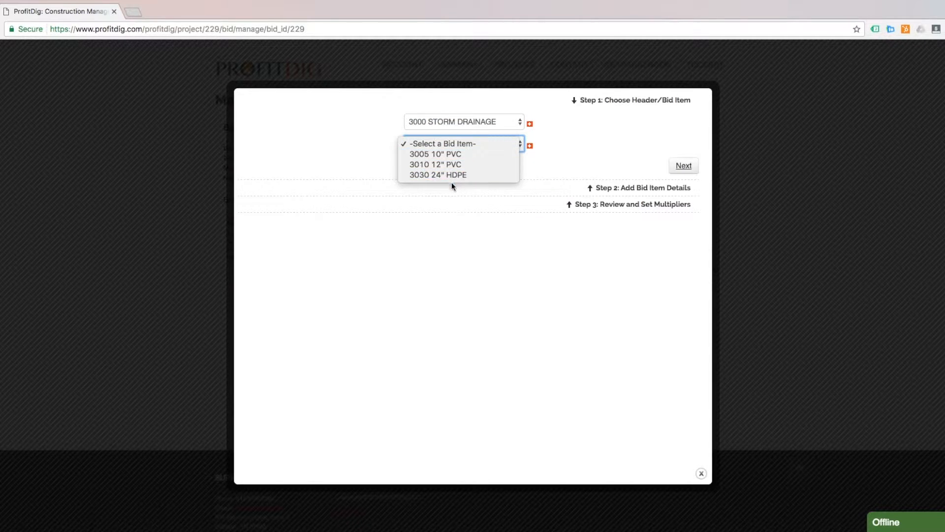
pyautogui.click(462, 175)
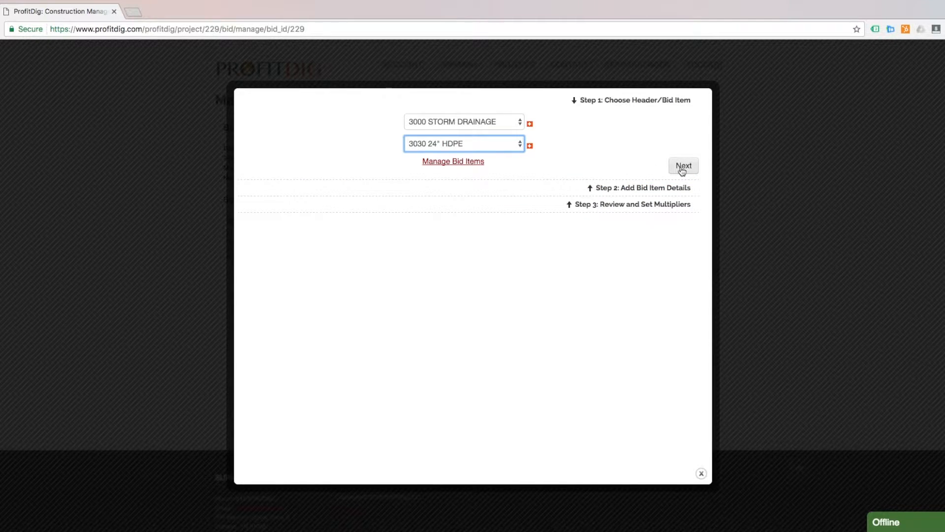
pyautogui.click(682, 167)
# Add a materials row for 24" HDPE: 300 LF at 19 each
pyautogui.click(517, 146)
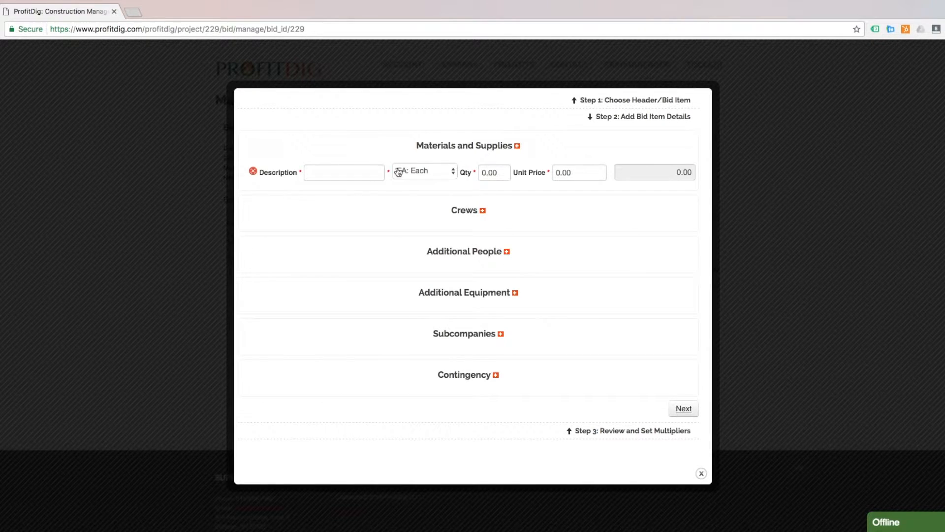
pyautogui.click(357, 168)
pyautogui.write('24')
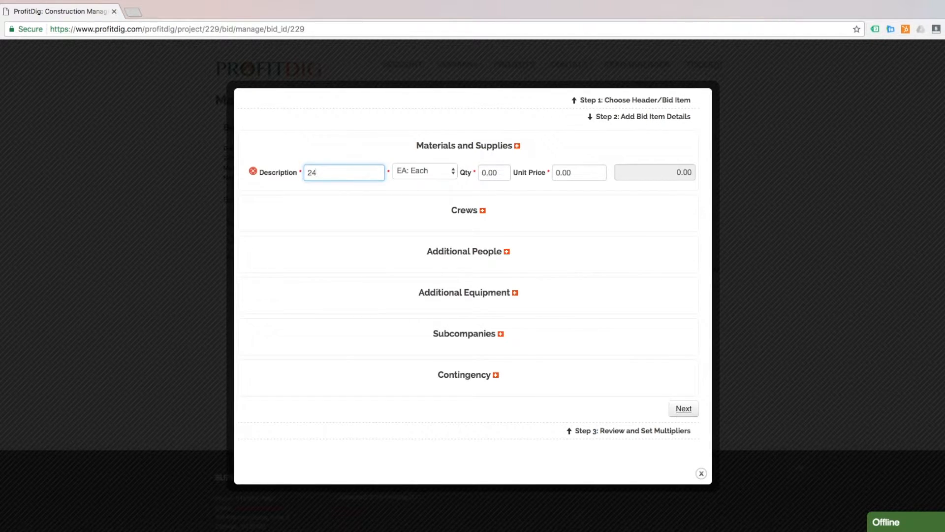
pyautogui.write('" HDPE')
pyautogui.click(431, 174)
pyautogui.click(435, 201)
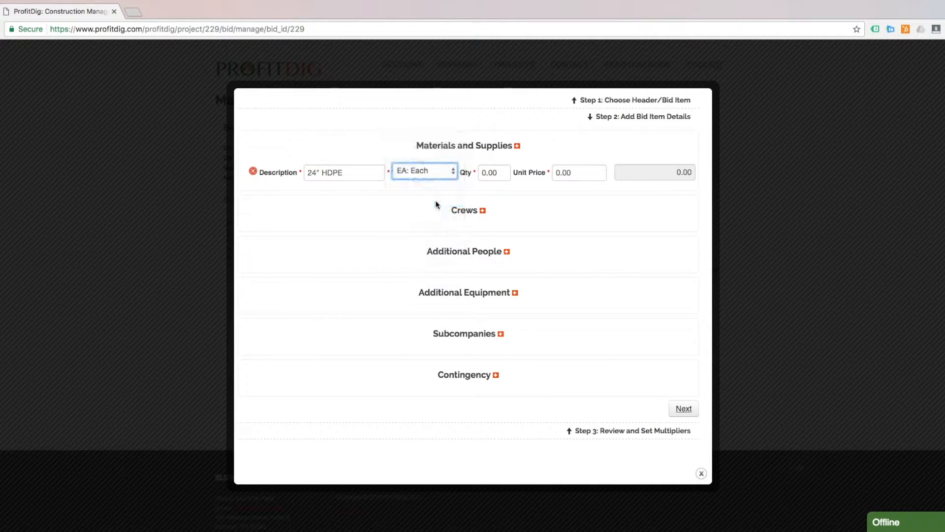
pyautogui.click(491, 173)
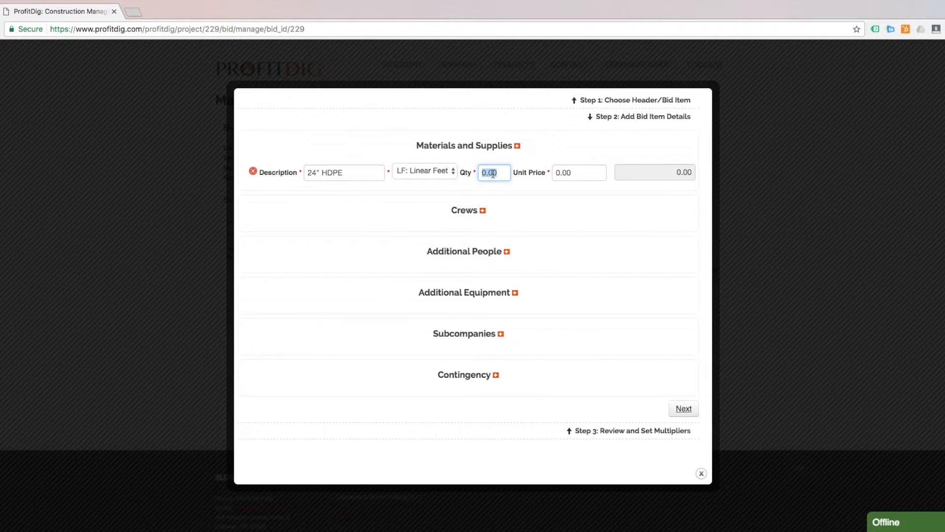
pyautogui.write('300')
pyautogui.click(572, 171)
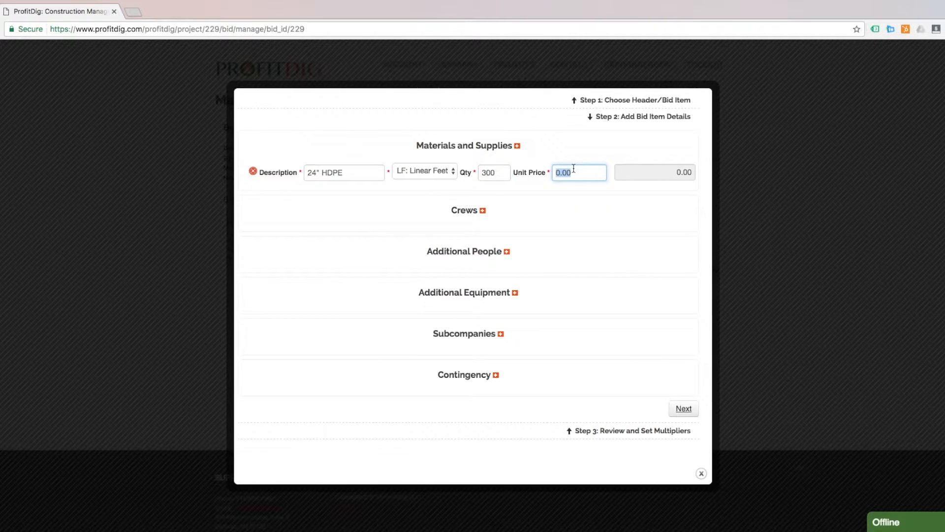
pyautogui.write('19')
pyautogui.click(583, 156)
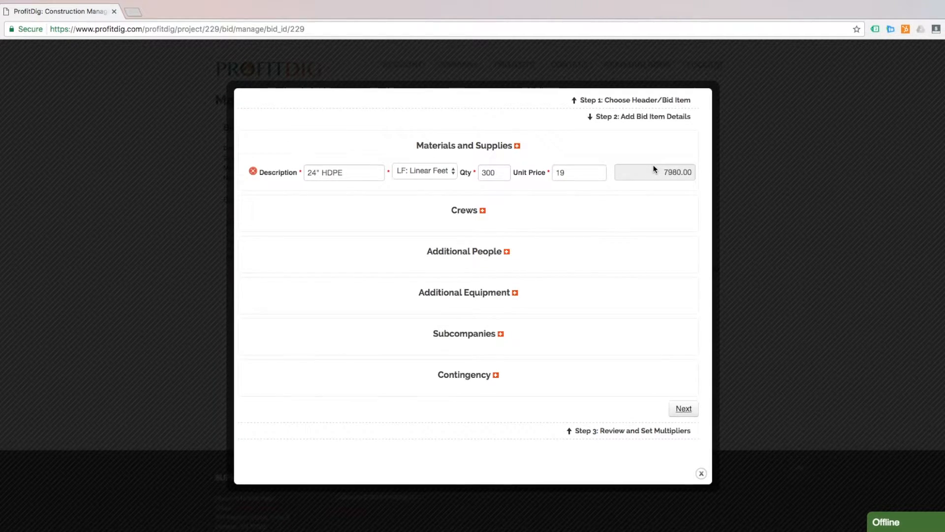
# Add a second materials row for Stone: 124 tons at 19 each
pyautogui.click(517, 146)
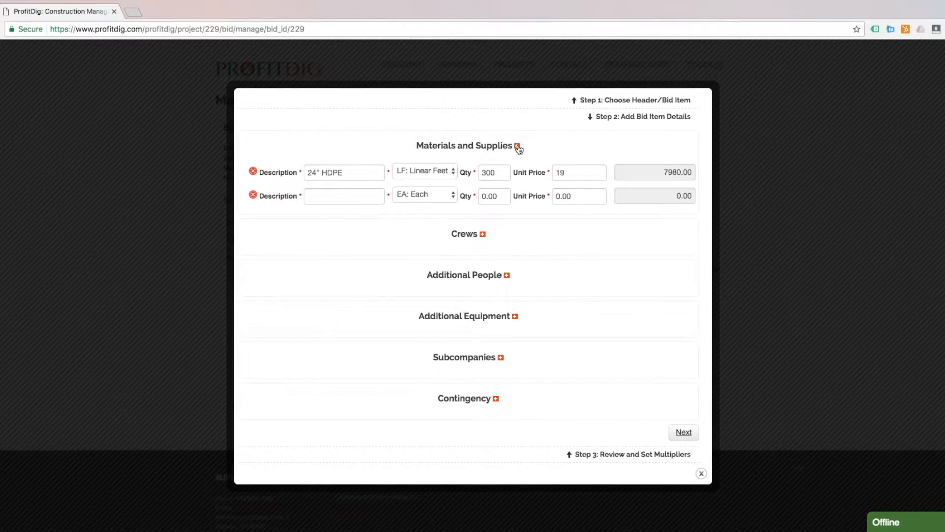
pyautogui.click(347, 200)
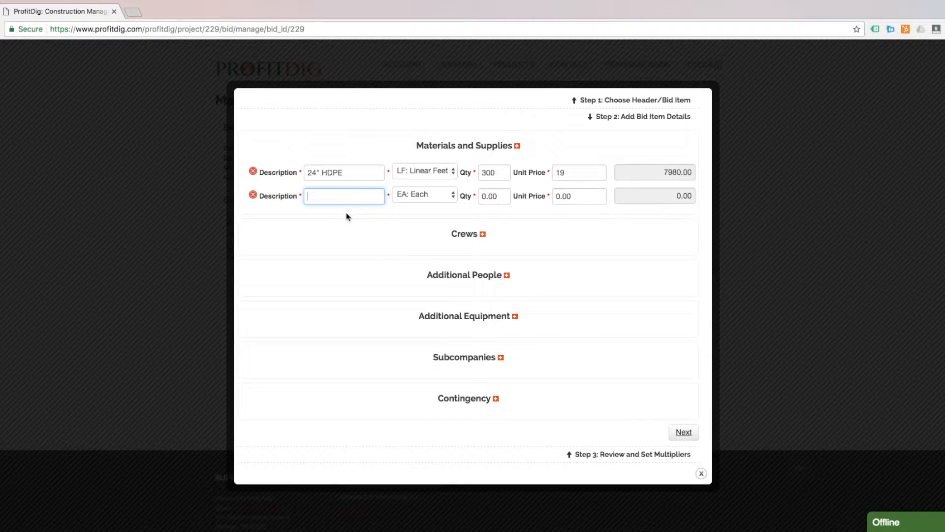
pyautogui.write('Stone')
pyautogui.press('Tab')
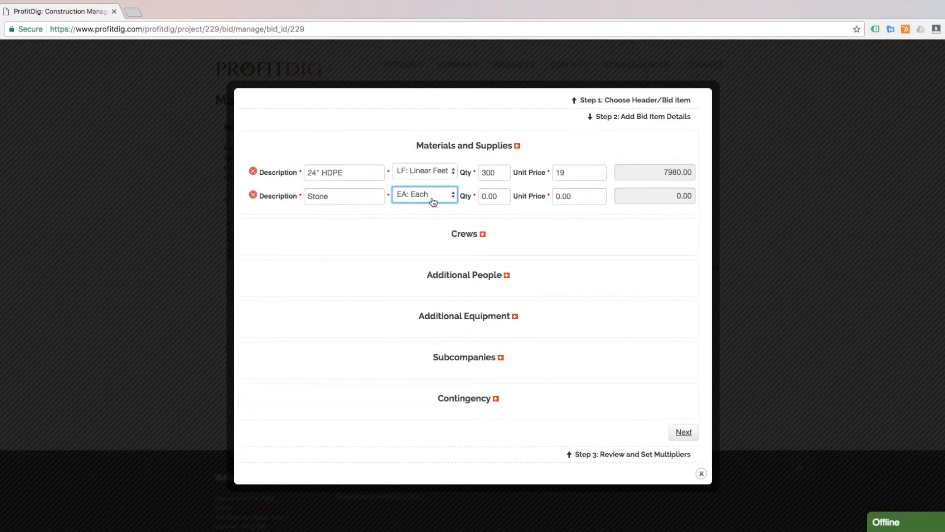
pyautogui.click(432, 199)
pyautogui.click(425, 257)
pyautogui.click(492, 192)
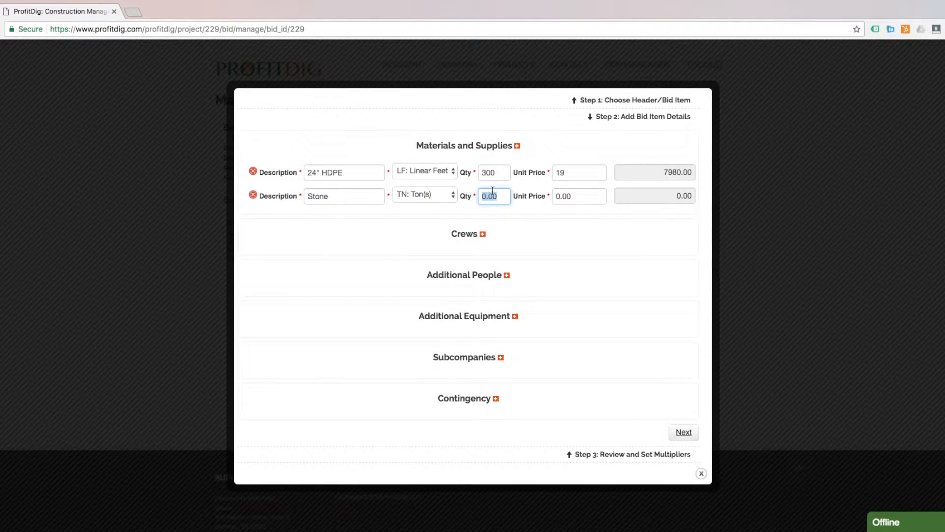
pyautogui.write('124')
pyautogui.click(573, 195)
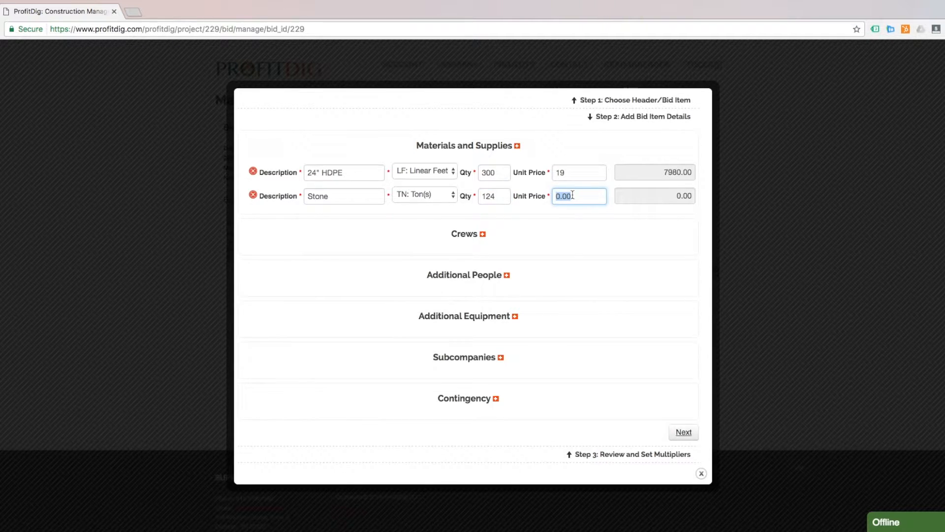
pyautogui.write('19')
pyautogui.click(616, 146)
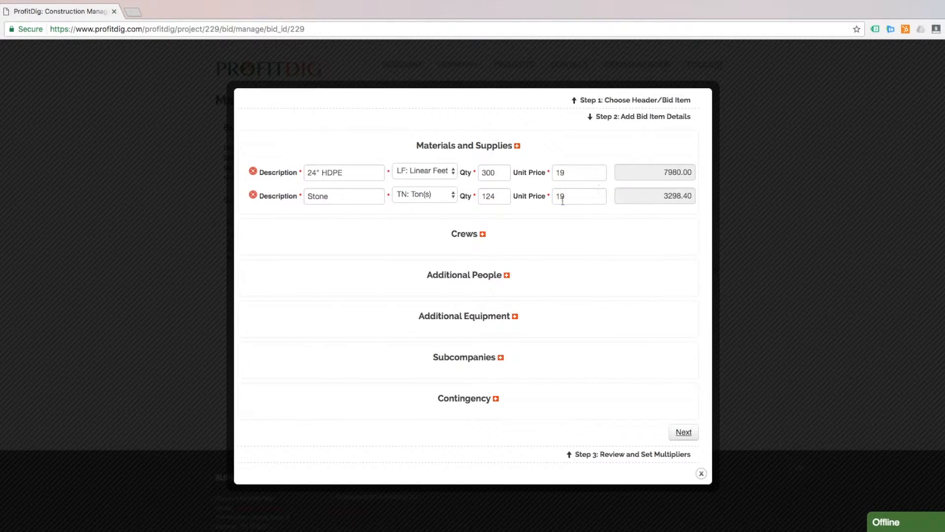
# Add the Pipe Crew with 12 labor hours and advance to Step 3
pyautogui.click(482, 234)
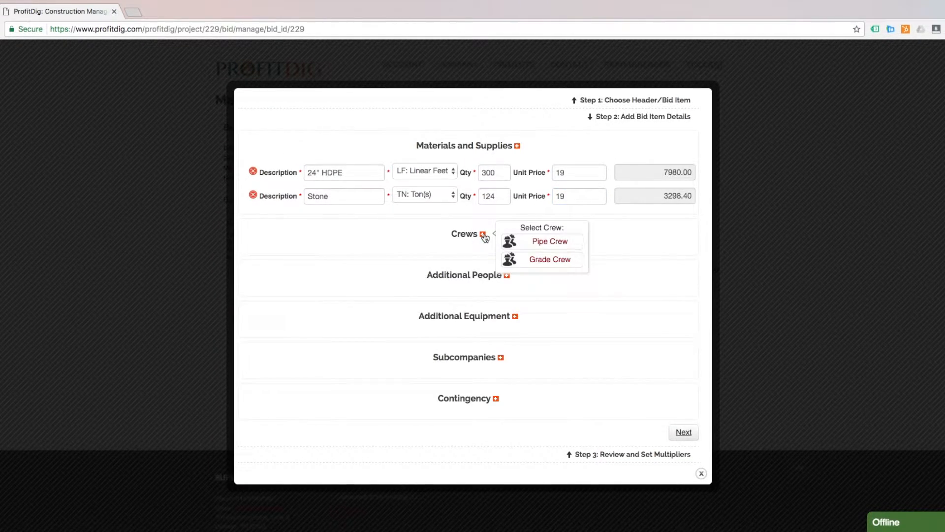
pyautogui.click(546, 240)
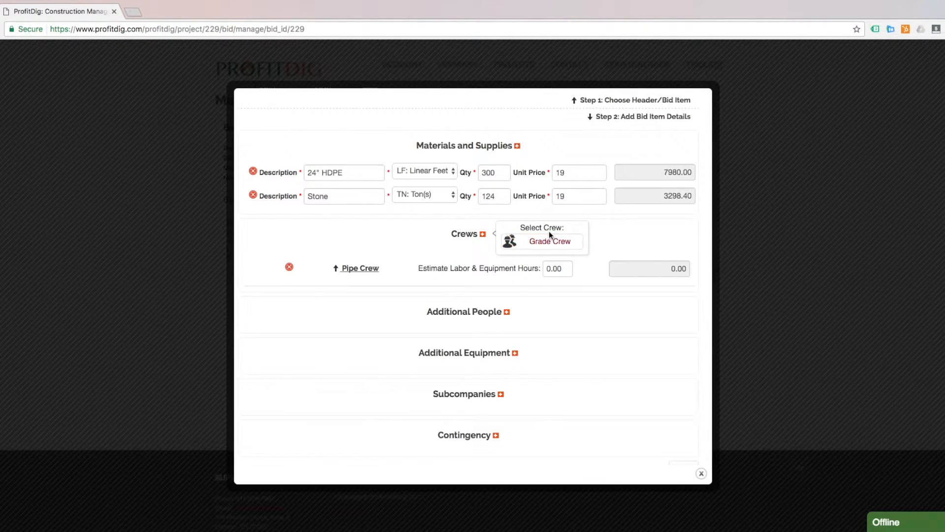
pyautogui.click(560, 269)
pyautogui.write('1')
pyautogui.click(616, 245)
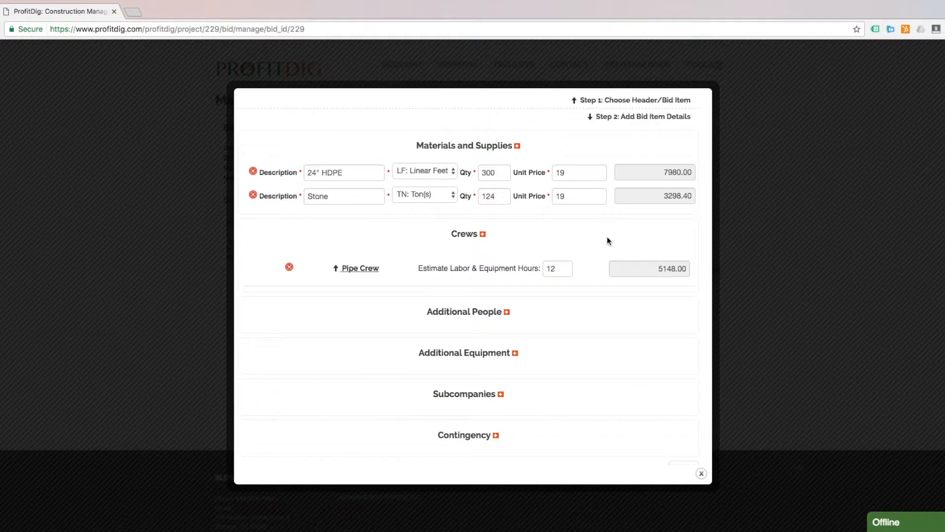
pyautogui.scroll(-2, 607, 237)
pyautogui.click(655, 454)
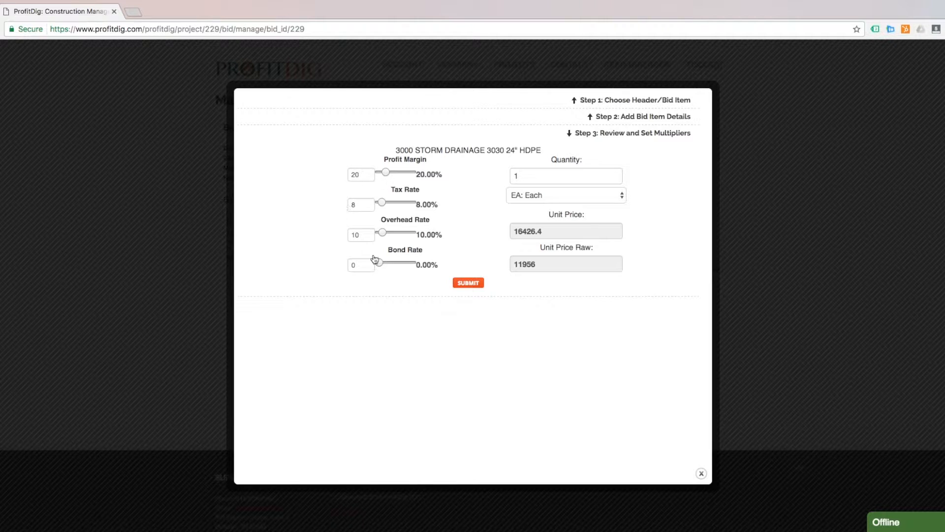
# Set the 24" HDPE quantity to 300 in LF: Linear Feet, giving unit price 54.754667
pyautogui.click(541, 170)
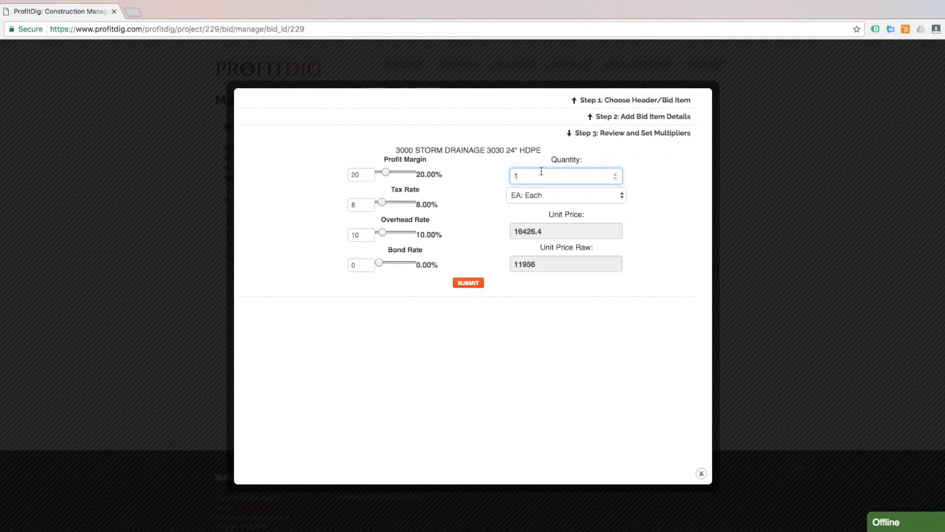
pyautogui.write('300')
pyautogui.click(659, 176)
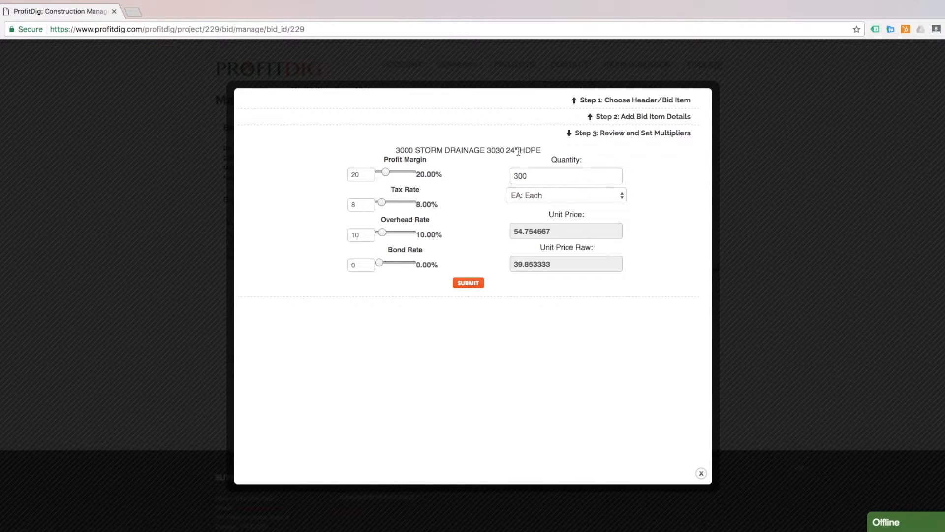
pyautogui.click(545, 196)
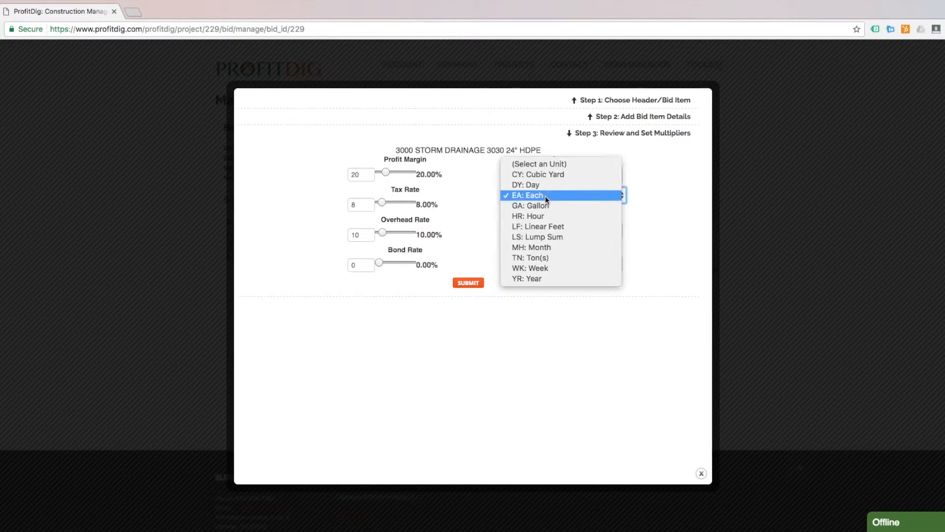
pyautogui.click(550, 226)
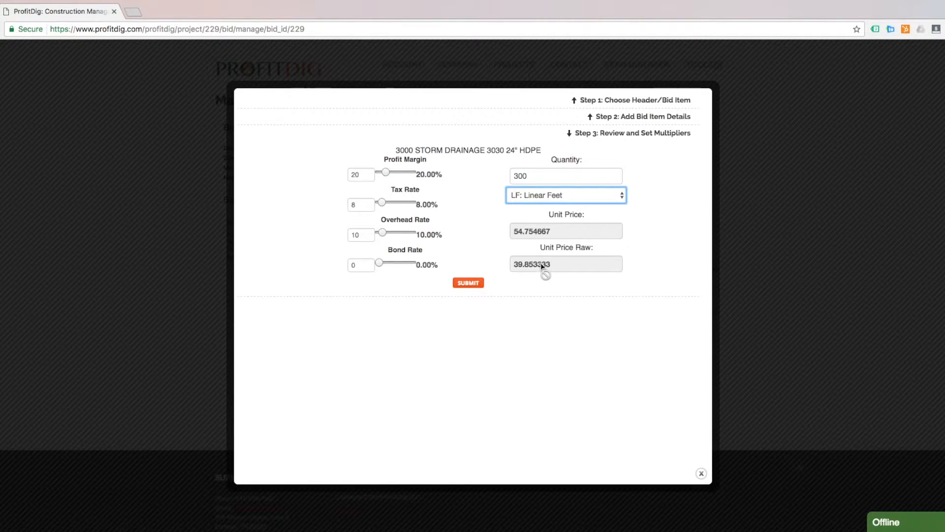
# Submit the 3030 24" HDPE item (300 LF at 54.75), bringing the Bid Total to $35,000.00
pyautogui.click(473, 283)
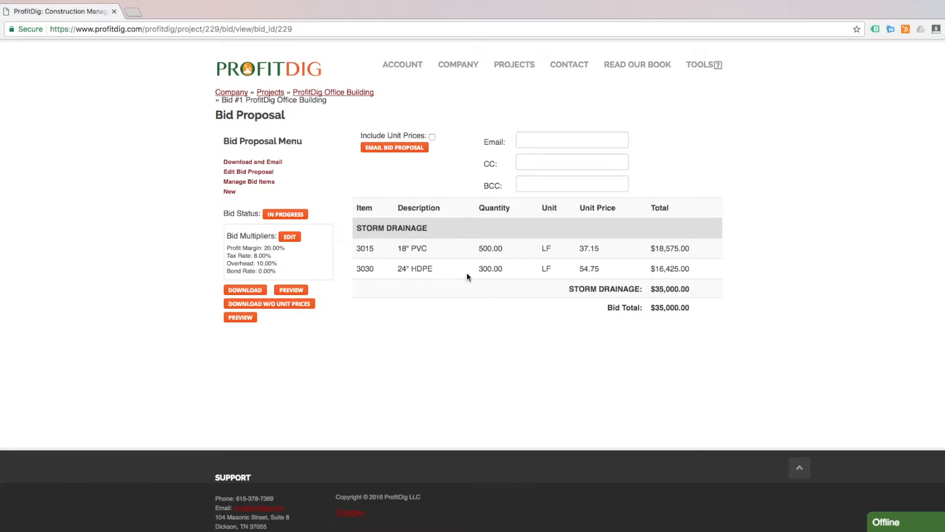
# Preview the bid proposal PDF showing both storm drainage items, then return to the bid page
pyautogui.click(294, 291)
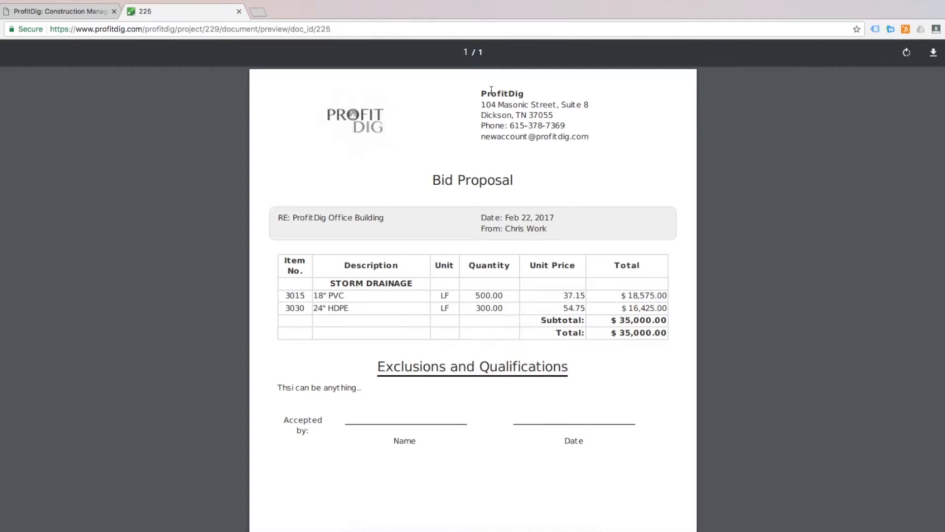
pyautogui.scroll(-1, 578, 194)
pyautogui.scroll(-2, 582, 199)
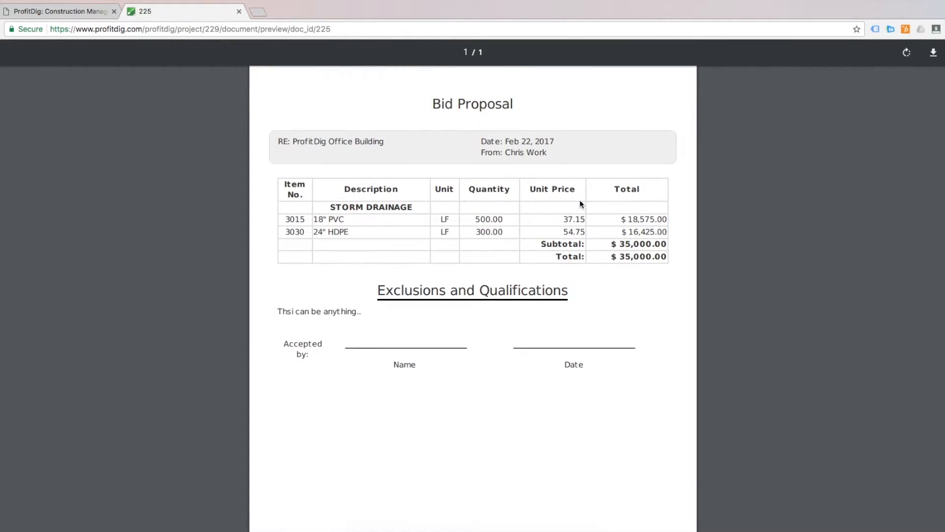
pyautogui.moveTo(292, 141); pyautogui.dragTo(400, 145)
pyautogui.scroll(-1, 542, 148)
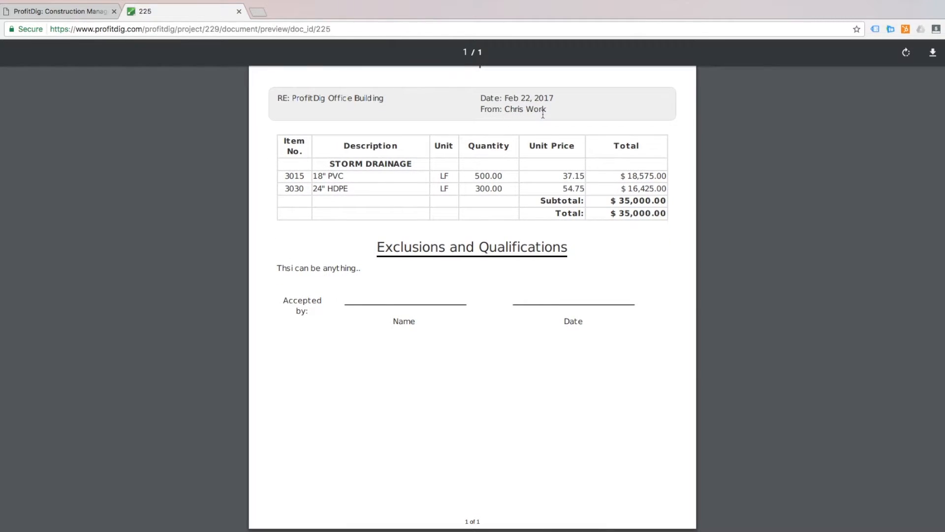
pyautogui.scroll(1, 462, 169)
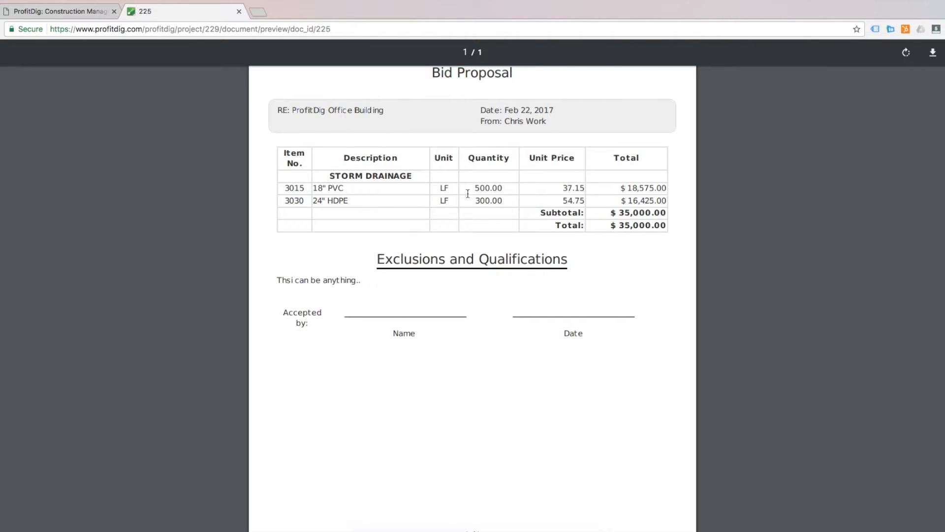
pyautogui.moveTo(279, 277); pyautogui.dragTo(374, 276)
pyautogui.click(375, 279)
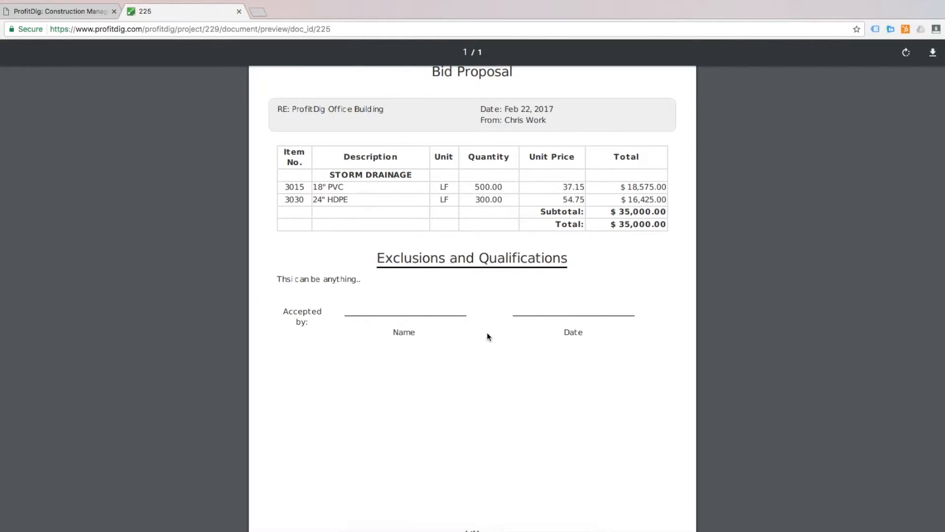
pyautogui.scroll(-1, 490, 334)
pyautogui.scroll(3, 492, 330)
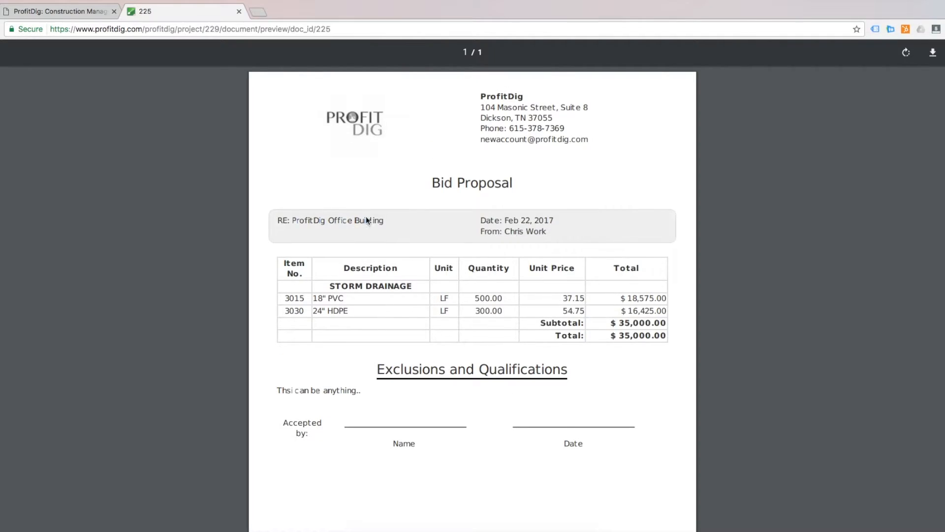
pyautogui.click(54, 12)
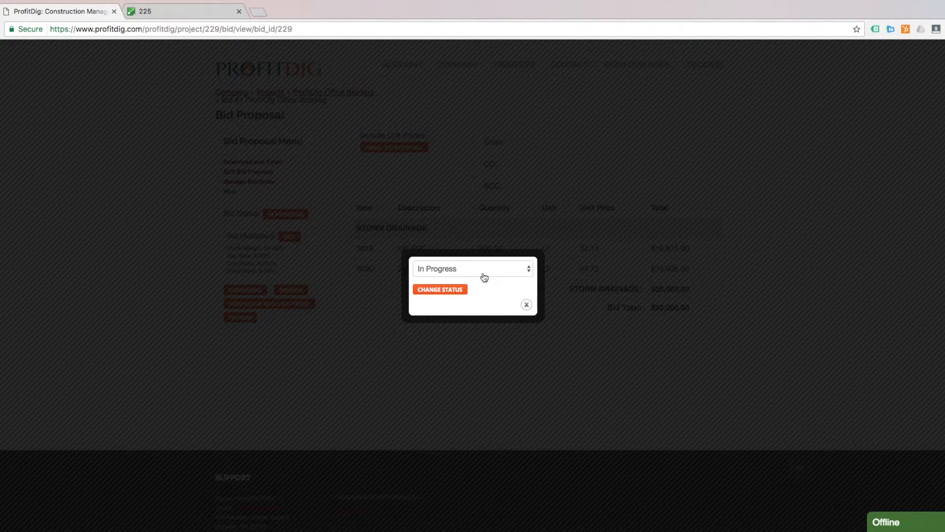
# Change the bid status to Awarded and return to the ProfitDig Office Building dashboard
pyautogui.click(490, 271)
pyautogui.click(485, 280)
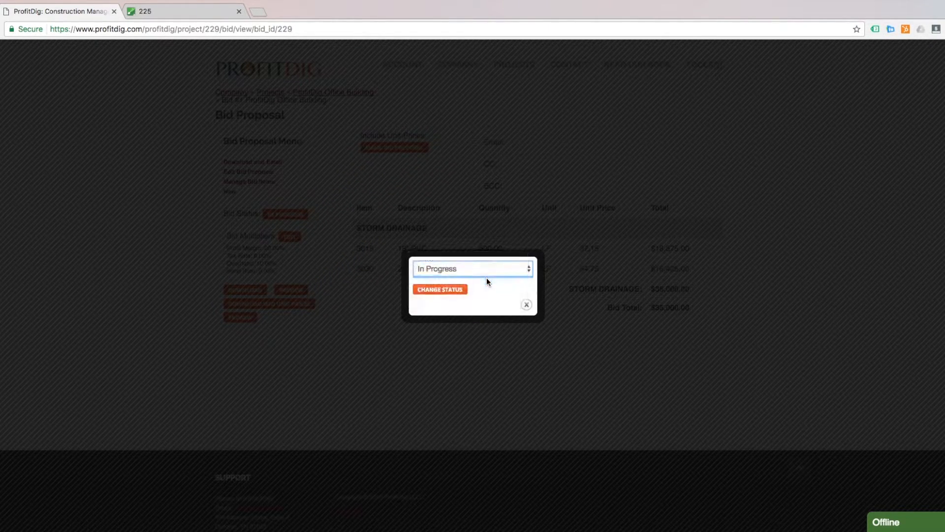
pyautogui.click(452, 292)
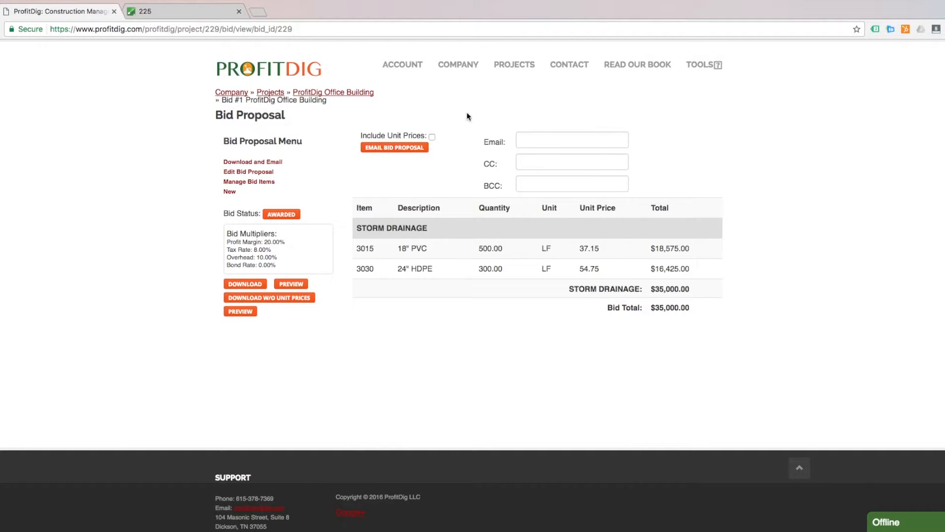
pyautogui.click(347, 93)
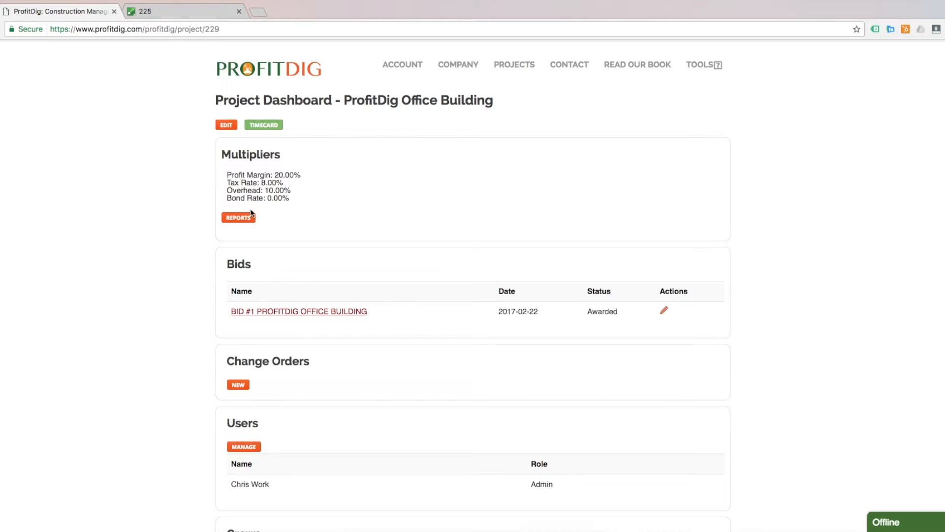
# Review the dashboard's Pipe Crew and cost charts, then open Labor under Project Costs
pyautogui.scroll(-3, 131, 174)
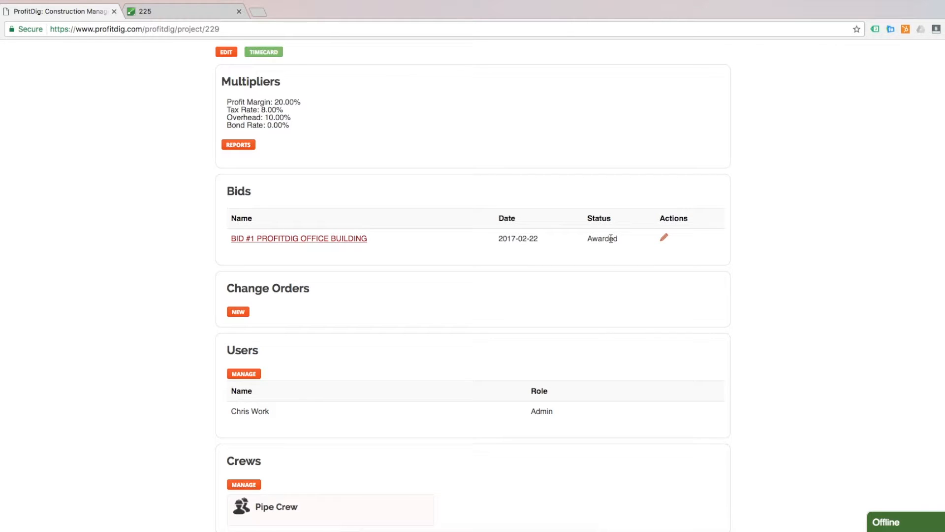
pyautogui.scroll(-3, 610, 239)
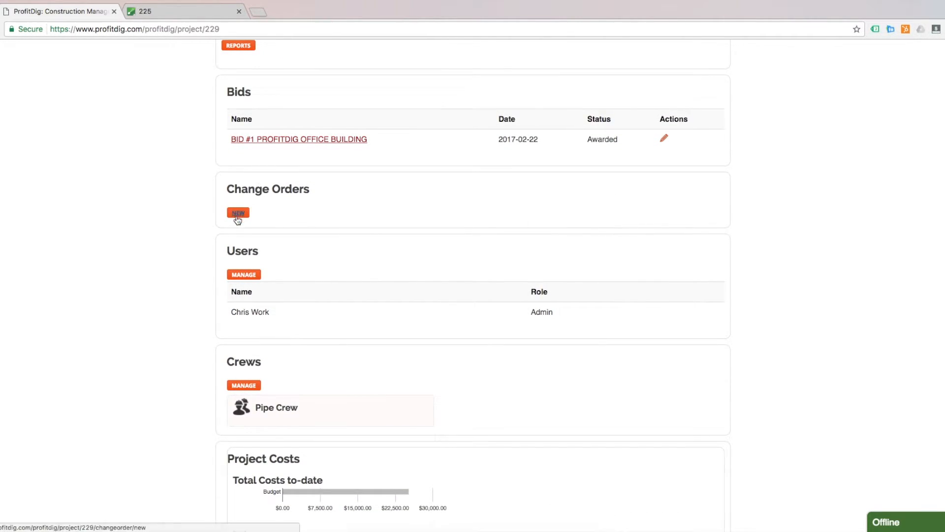
pyautogui.scroll(-3, 130, 217)
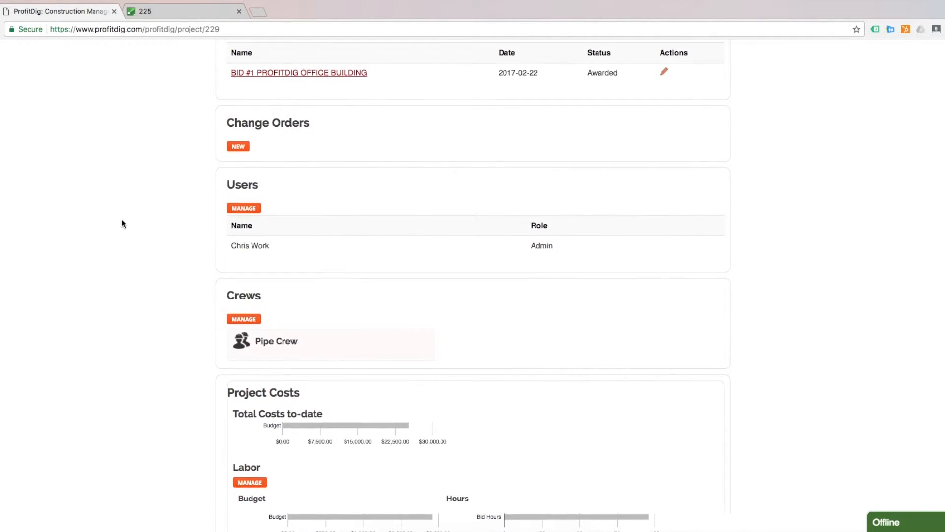
pyautogui.scroll(1, 243, 211)
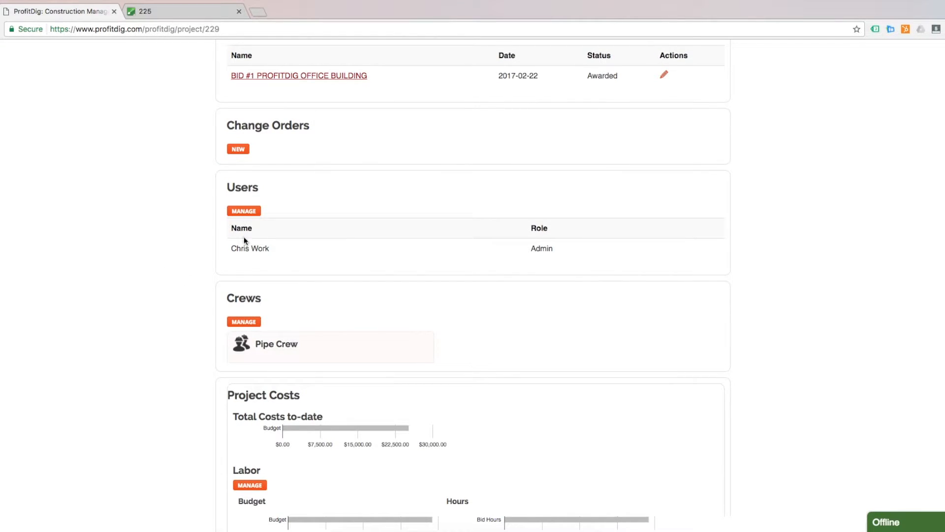
pyautogui.scroll(-1, 155, 261)
pyautogui.scroll(-4, 162, 251)
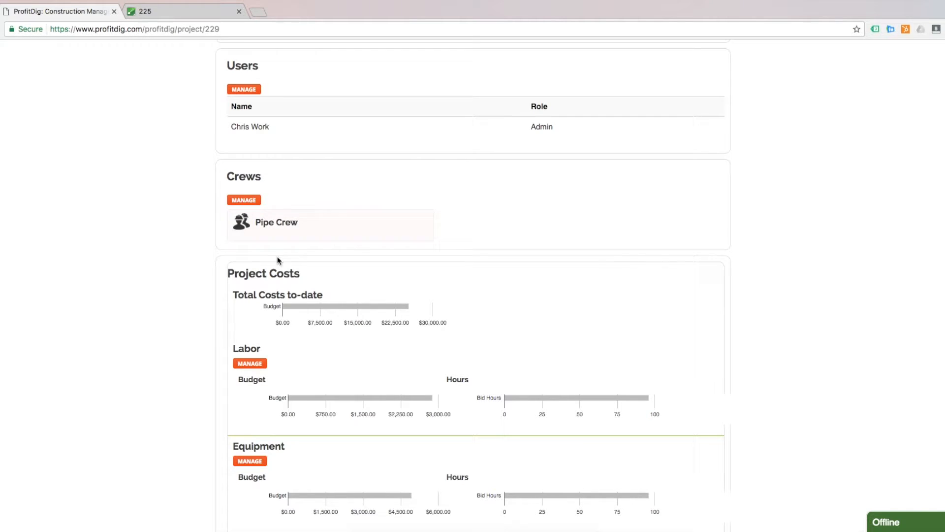
pyautogui.click(238, 226)
pyautogui.click(241, 225)
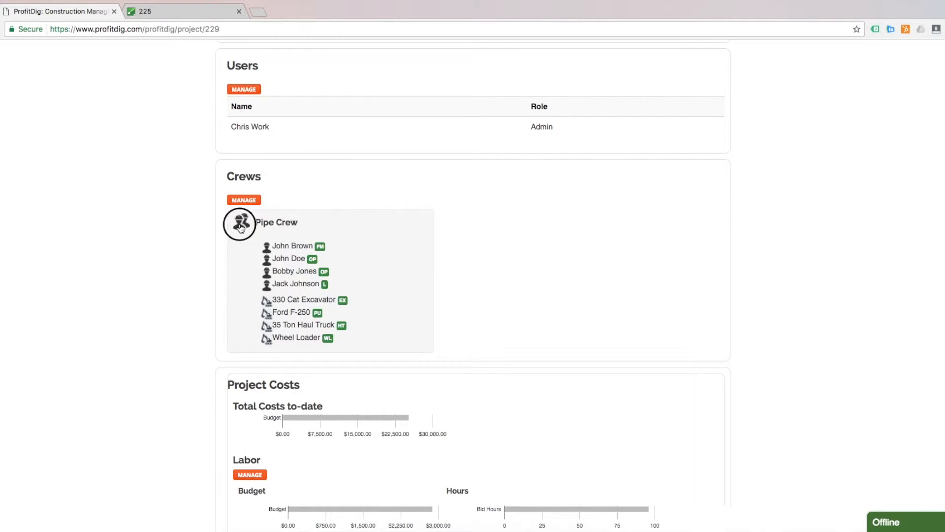
pyautogui.scroll(-5, 162, 251)
pyautogui.scroll(-3, 161, 251)
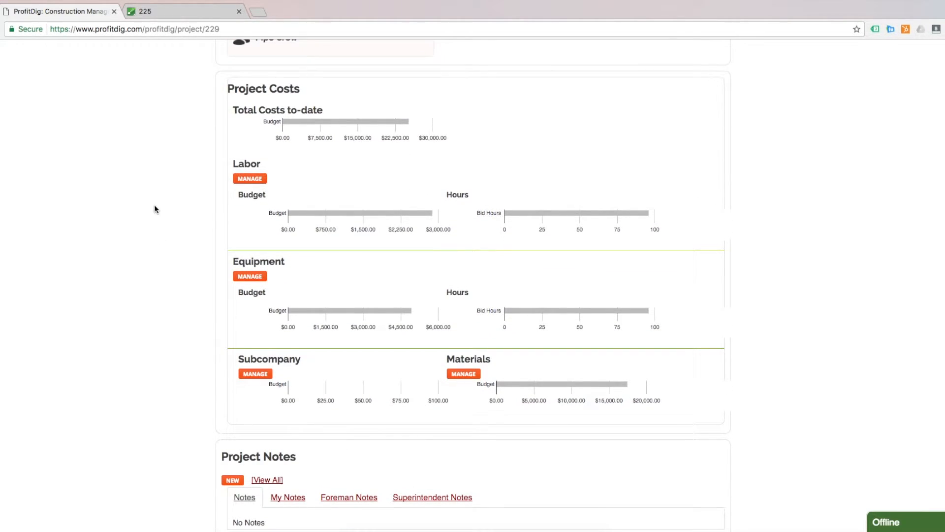
pyautogui.scroll(1, 154, 209)
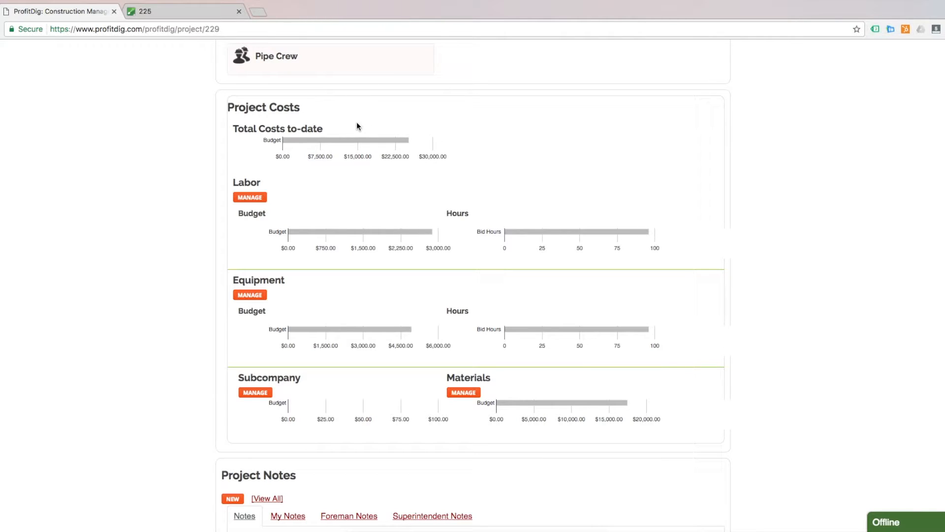
pyautogui.moveTo(399, 143)
pyautogui.scroll(-1, 525, 236)
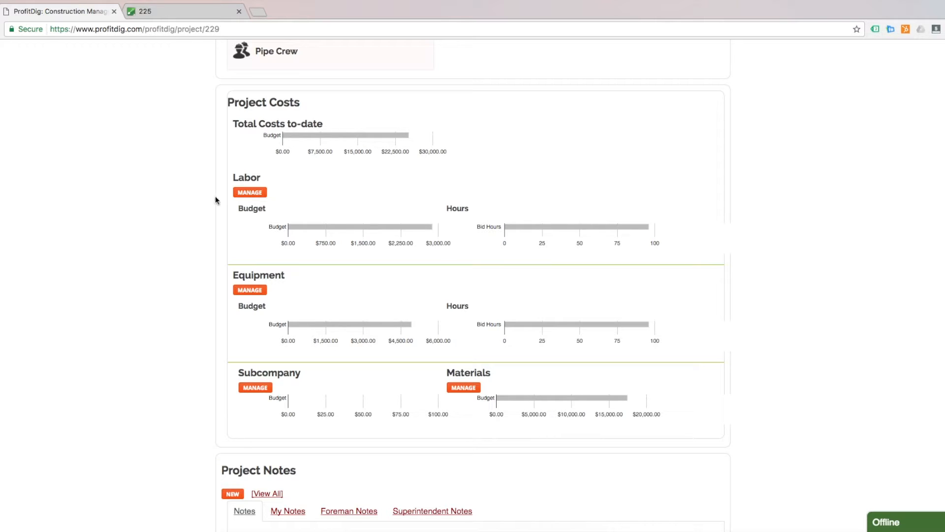
pyautogui.click(245, 196)
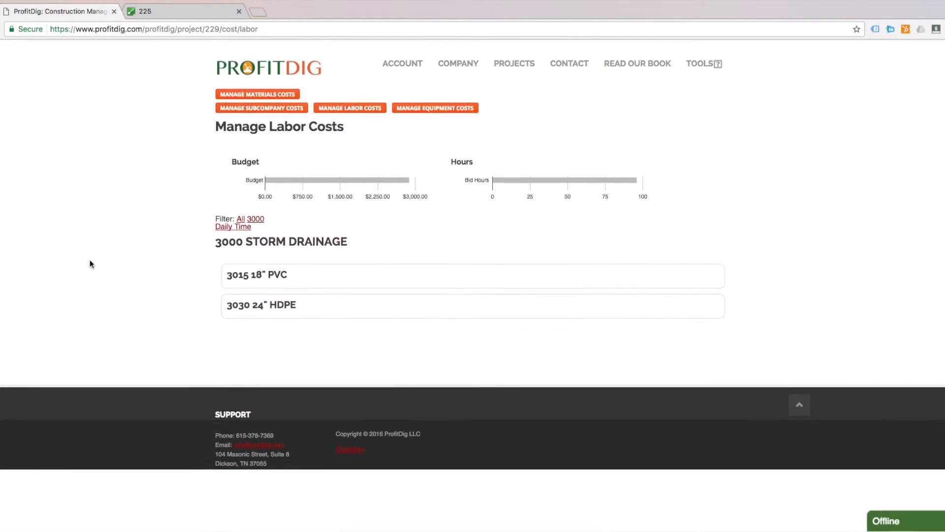
# Log Feb 28, 2017 time on 3015 18" PVC: 8 hours for everyone, 4 for the 330 Cat Excavator
pyautogui.click(230, 277)
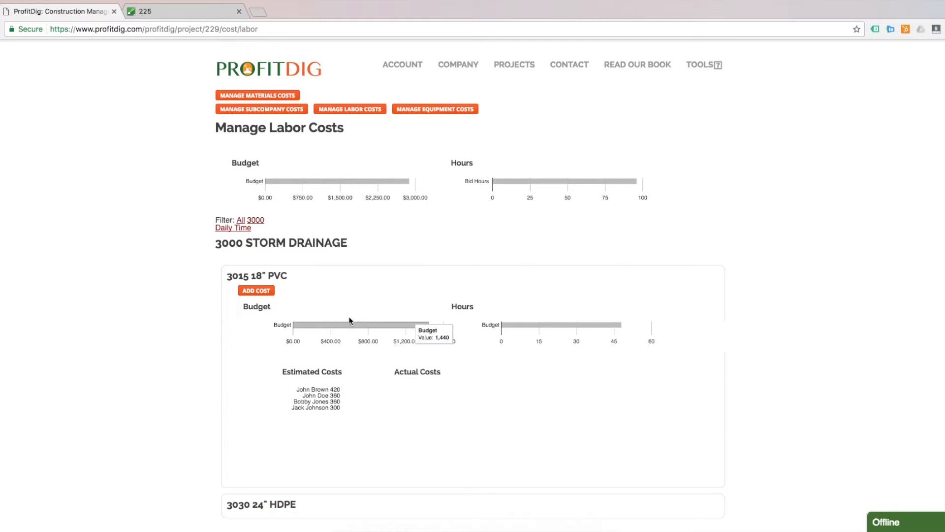
pyautogui.click(256, 291)
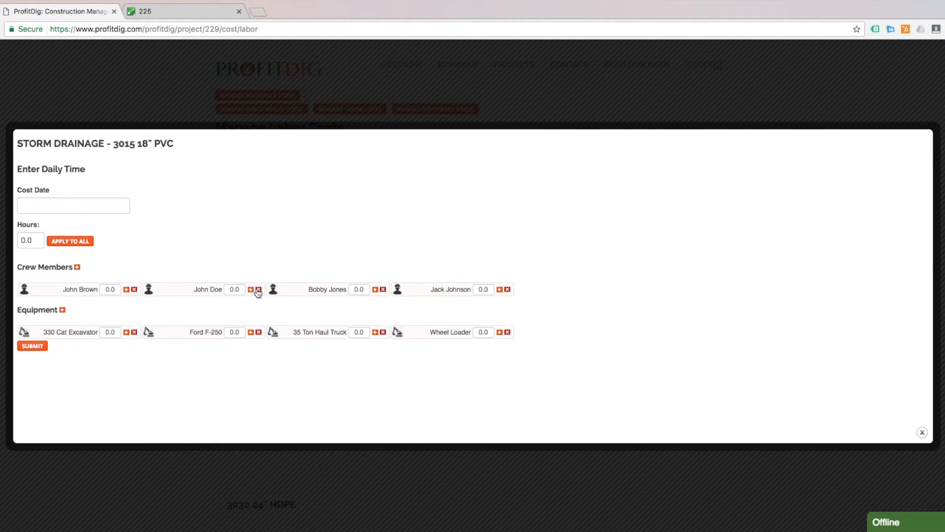
pyautogui.click(77, 205)
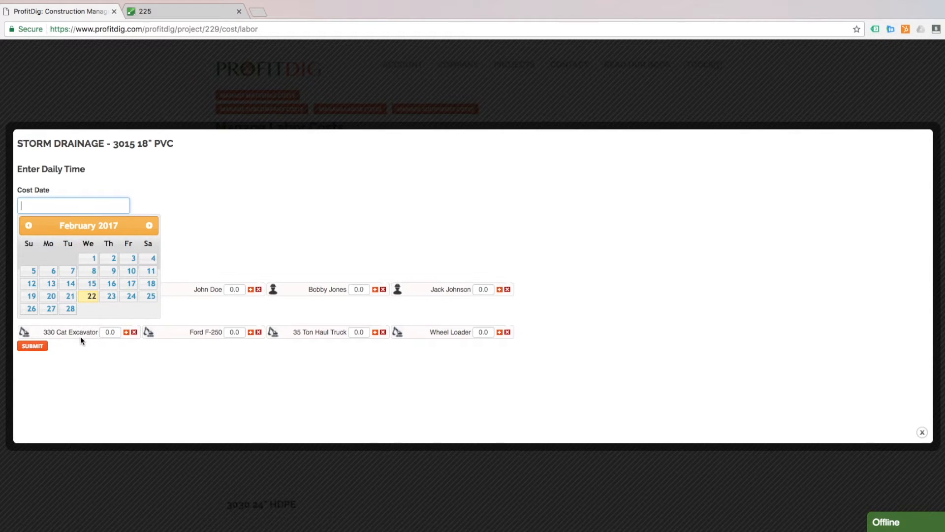
pyautogui.click(70, 308)
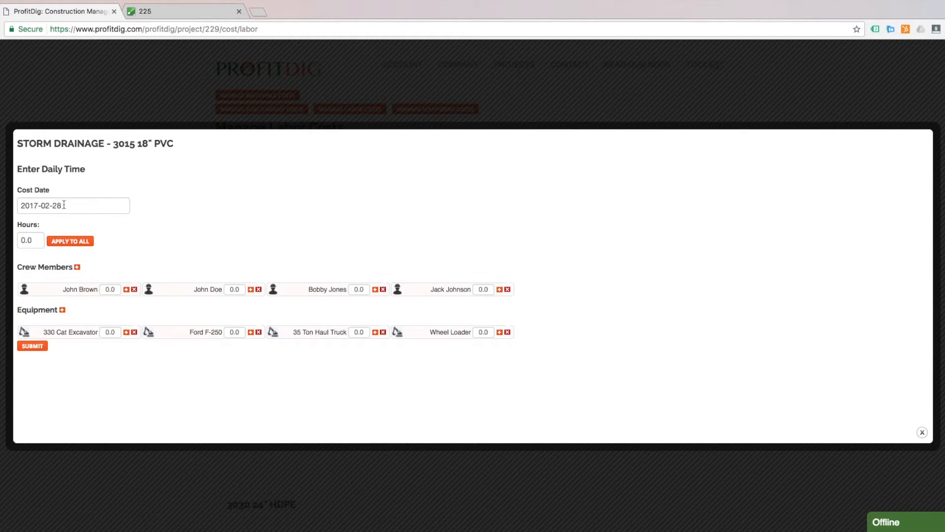
pyautogui.click(22, 239)
pyautogui.write('8')
pyautogui.click(75, 241)
pyautogui.doubleClick(109, 333)
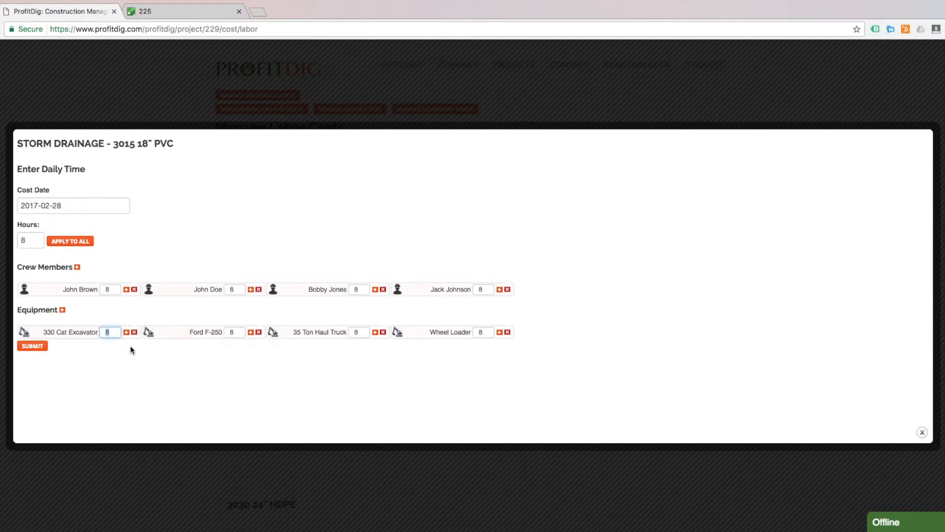
pyautogui.write('4')
pyautogui.click(281, 381)
pyautogui.click(32, 347)
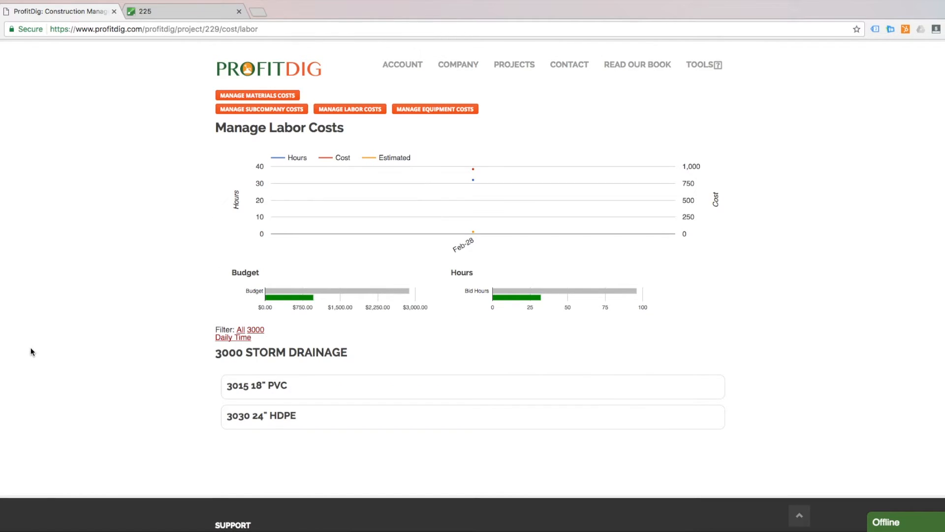
# Check the Budget/Hours bars and expand the 3015 18" PVC labor item to review its crew costs
pyautogui.moveTo(288, 299)
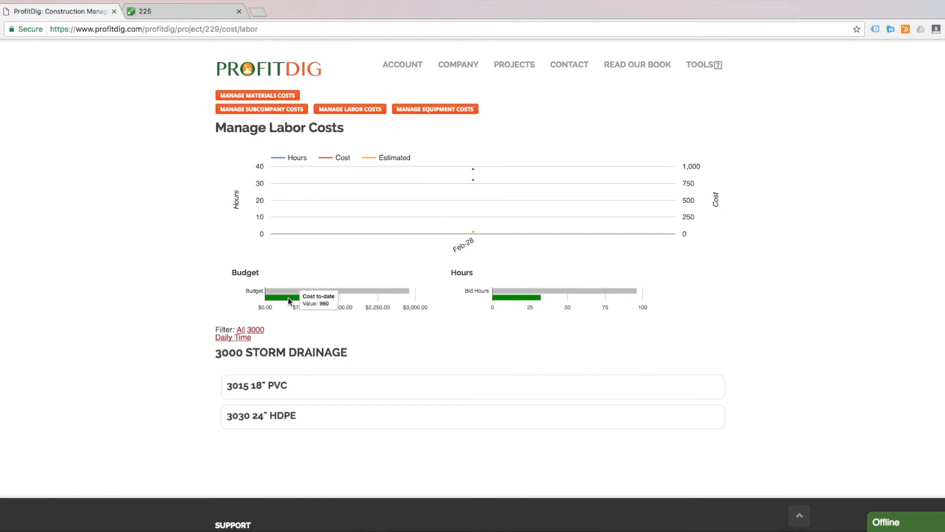
pyautogui.moveTo(361, 291)
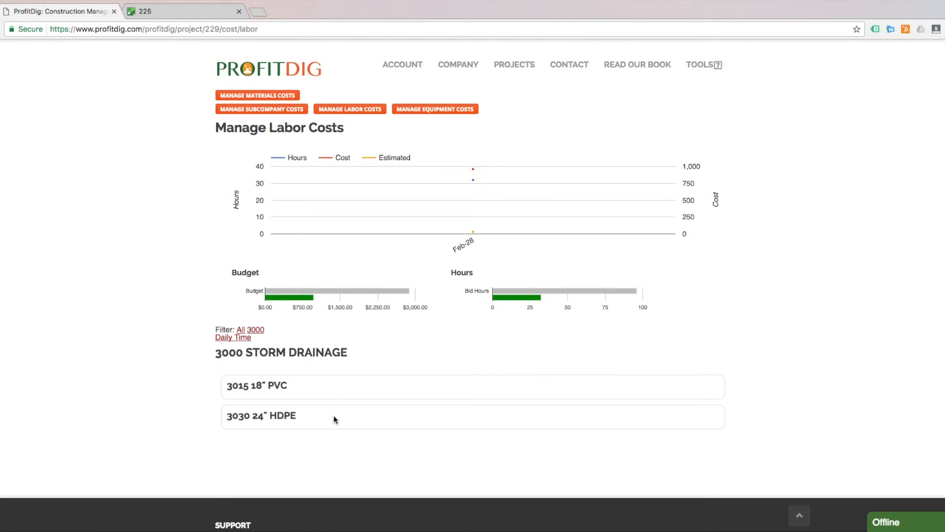
pyautogui.scroll(-1, 150, 318)
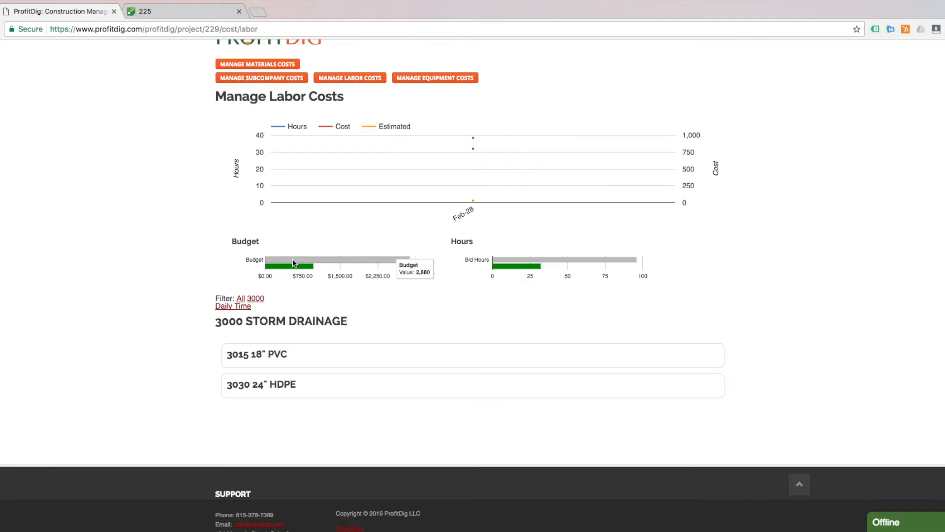
pyautogui.moveTo(301, 263)
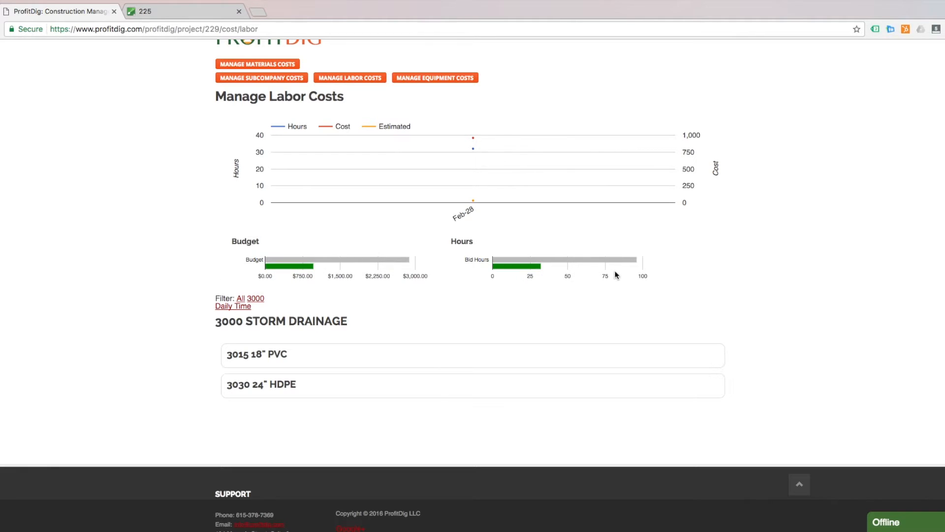
pyautogui.moveTo(521, 265)
pyautogui.click(316, 355)
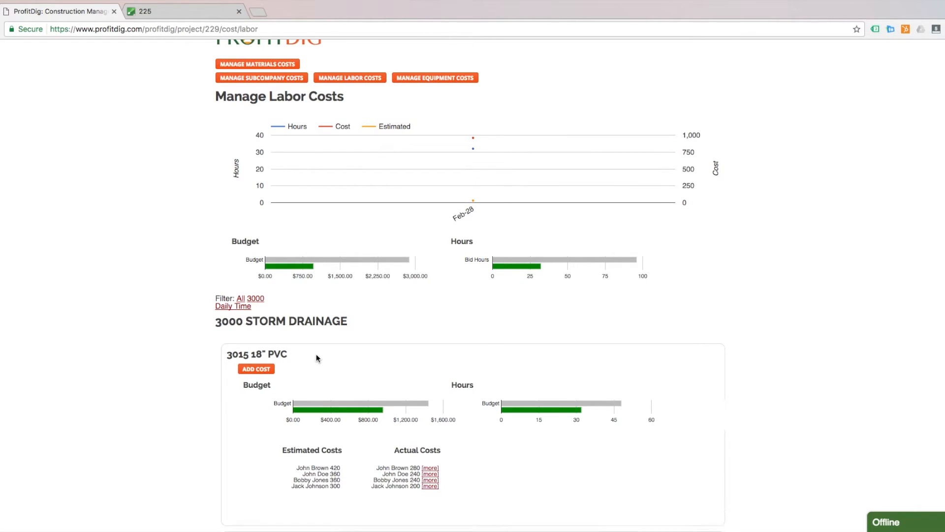
pyautogui.scroll(-5, 218, 348)
pyautogui.scroll(1, 176, 337)
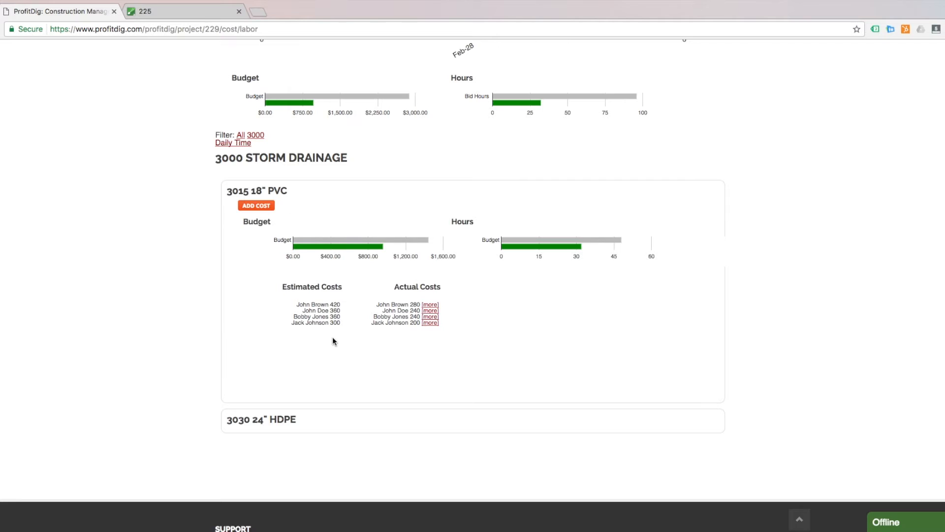
# Expand the 3030 24" HDPE labor item and review its costs
pyautogui.click(309, 418)
pyautogui.scroll(-3, 67, 353)
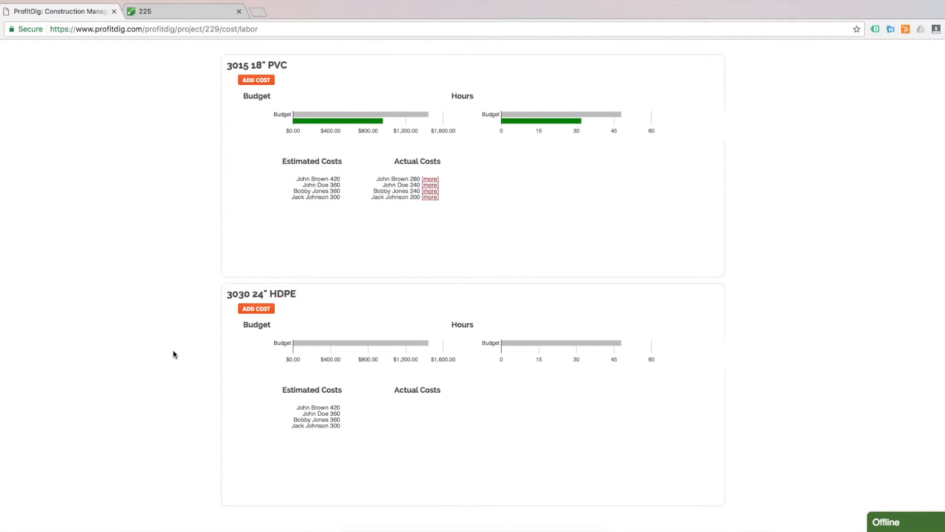
pyautogui.scroll(-3, 186, 337)
pyautogui.scroll(10, 187, 333)
pyautogui.scroll(1, 186, 333)
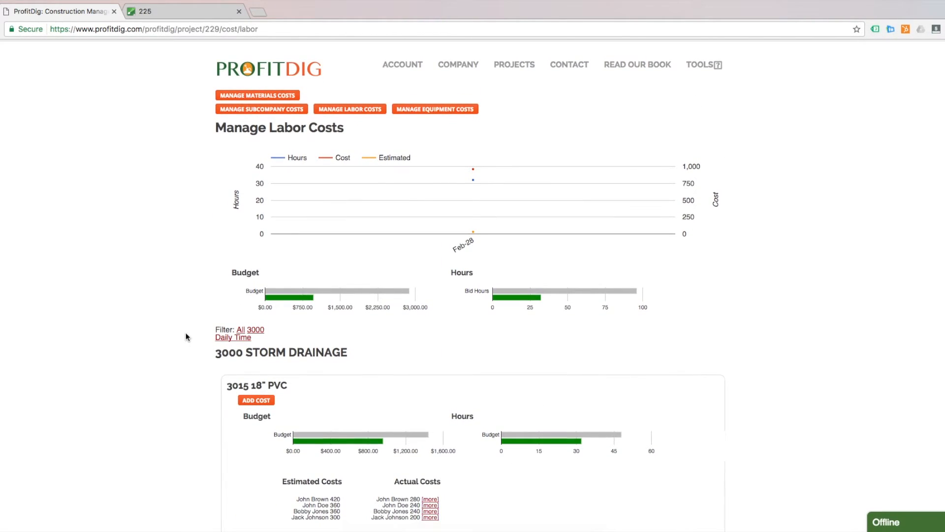
# Start a new materials cost under 3015 18" PVC on Manage Materials Costs
pyautogui.click(255, 97)
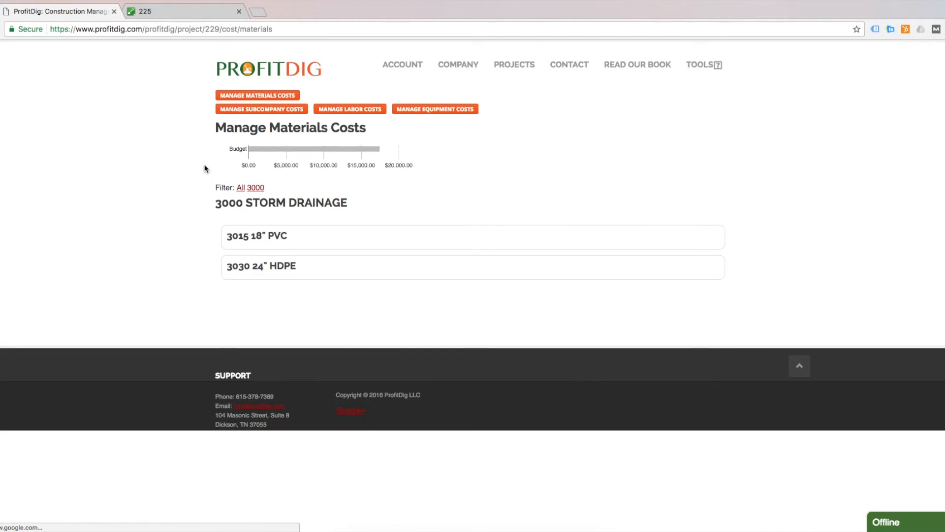
pyautogui.click(273, 240)
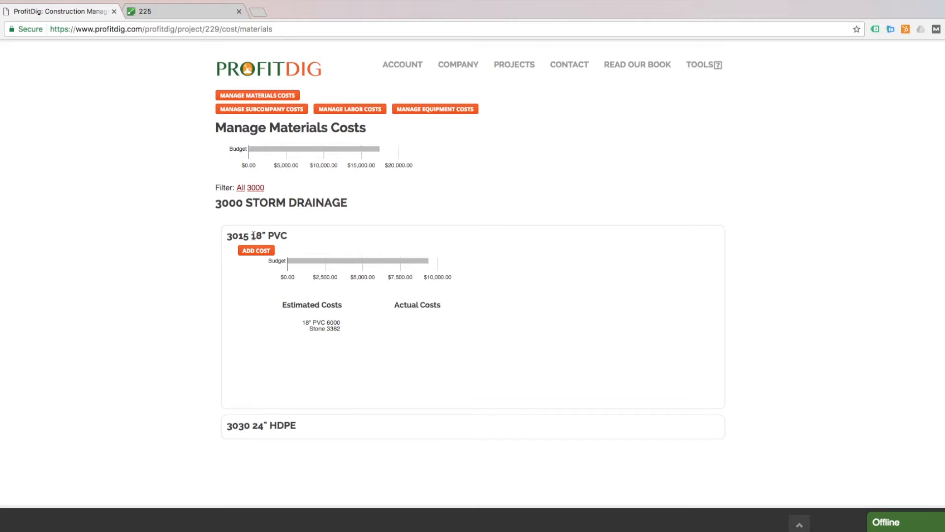
pyautogui.click(256, 252)
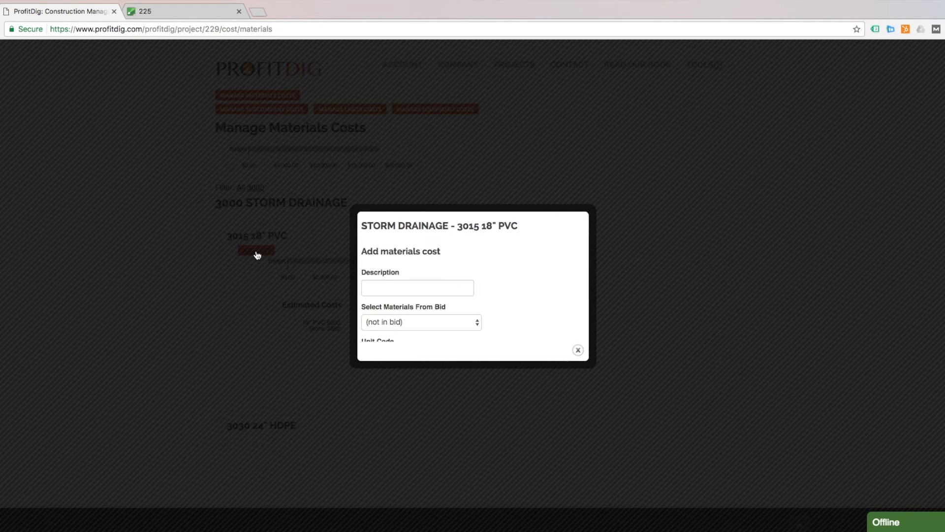
pyautogui.scroll(-2, 519, 273)
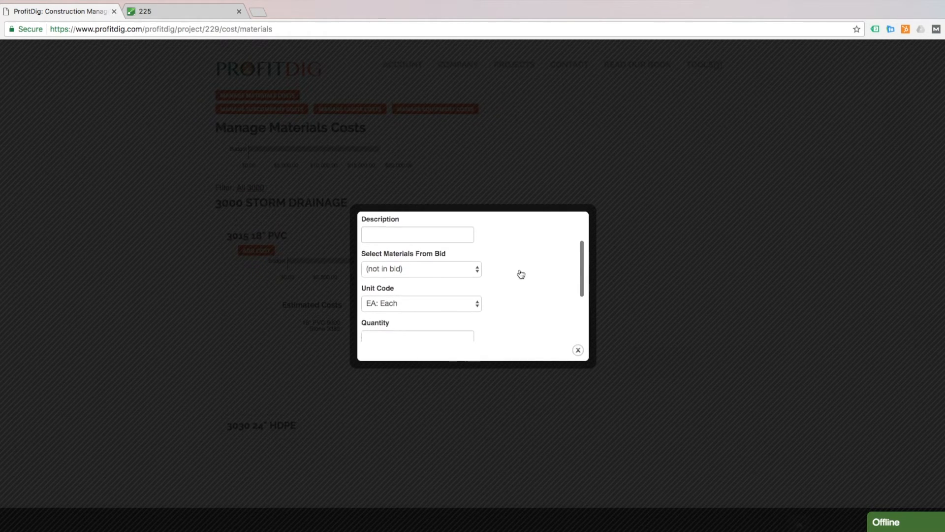
pyautogui.scroll(3, 521, 274)
pyautogui.scroll(-1, 522, 274)
pyautogui.scroll(1, 521, 273)
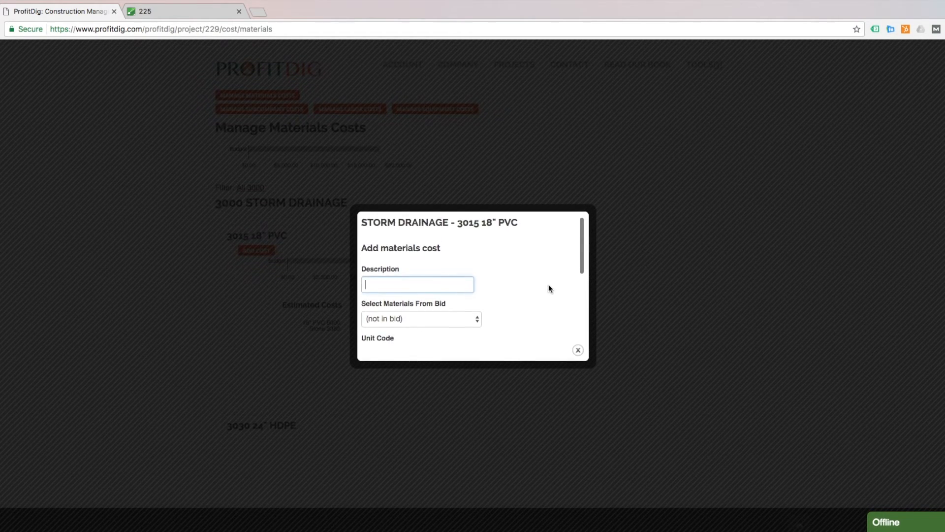
pyautogui.scroll(-2, 548, 288)
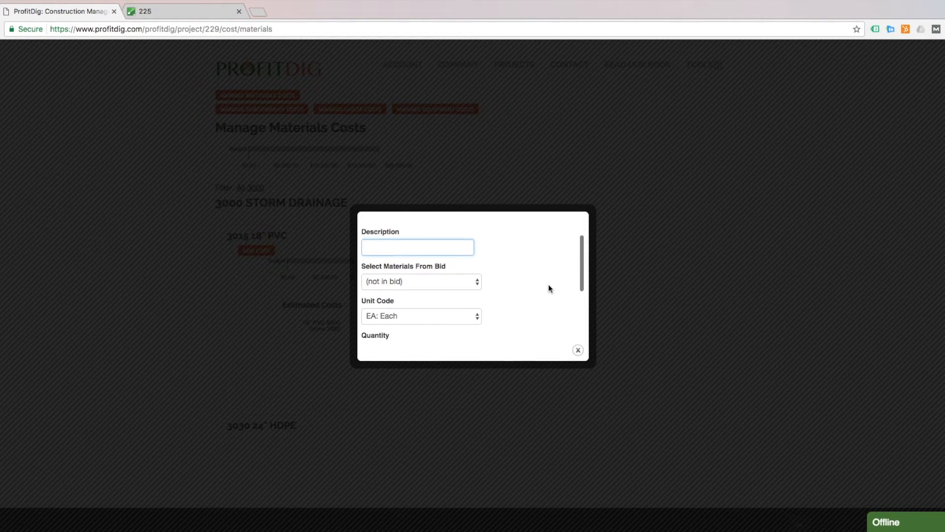
# Choose 18" PVC from the bid materials with unit code LF: Linear Feet
pyautogui.click(446, 284)
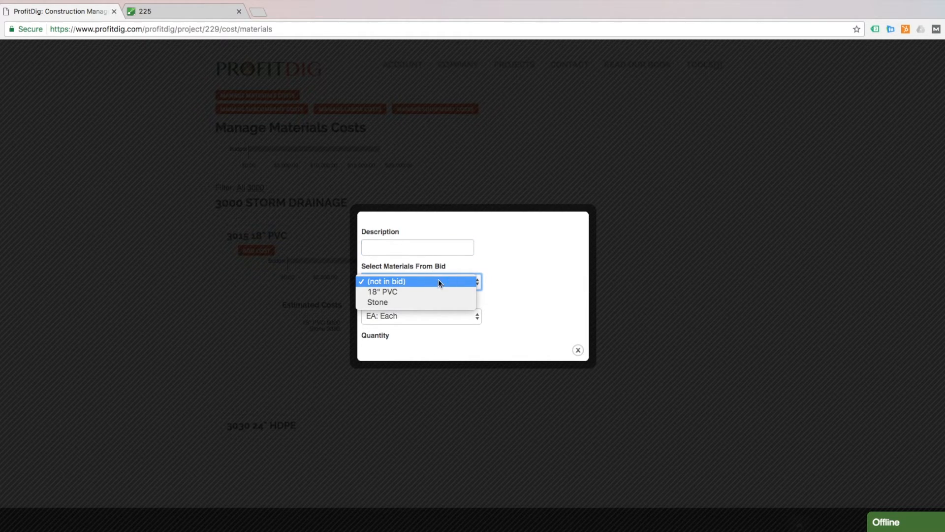
pyautogui.click(437, 281)
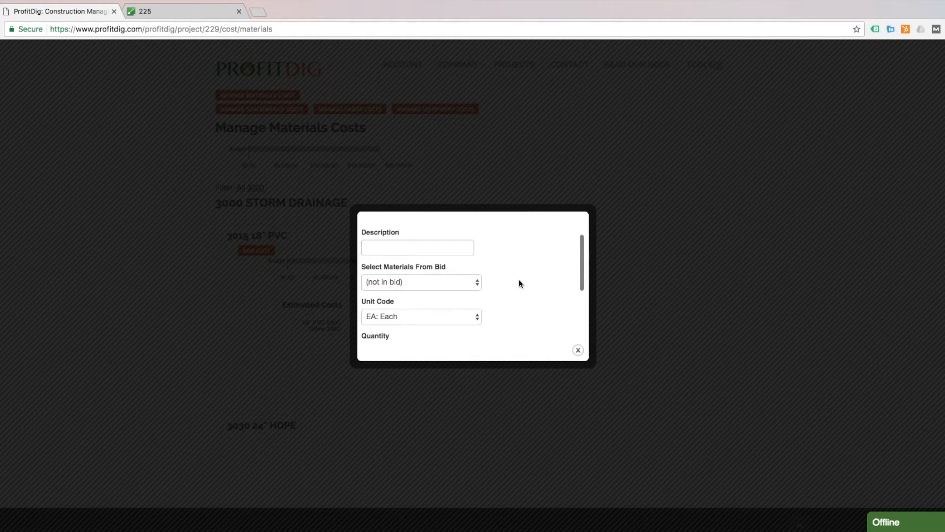
pyautogui.scroll(-1, 520, 282)
pyautogui.scroll(-1, 519, 283)
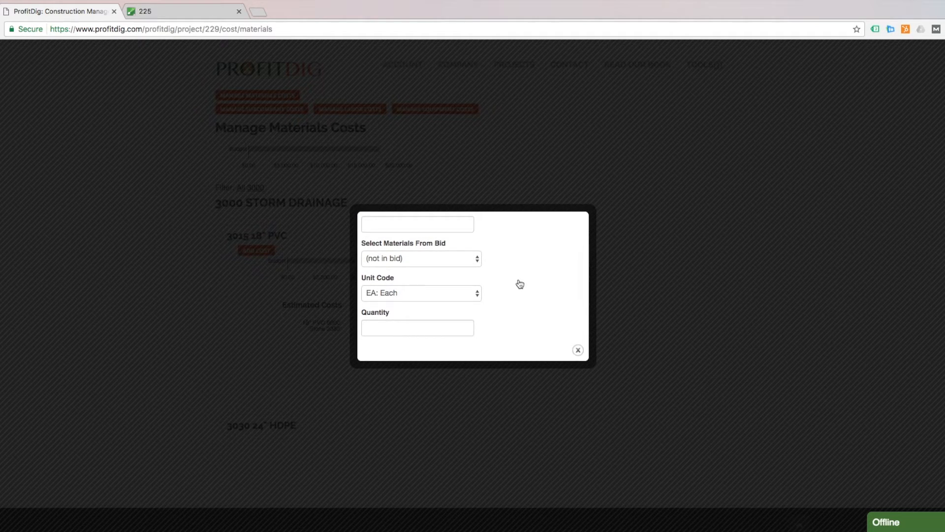
pyautogui.click(460, 261)
pyautogui.click(433, 274)
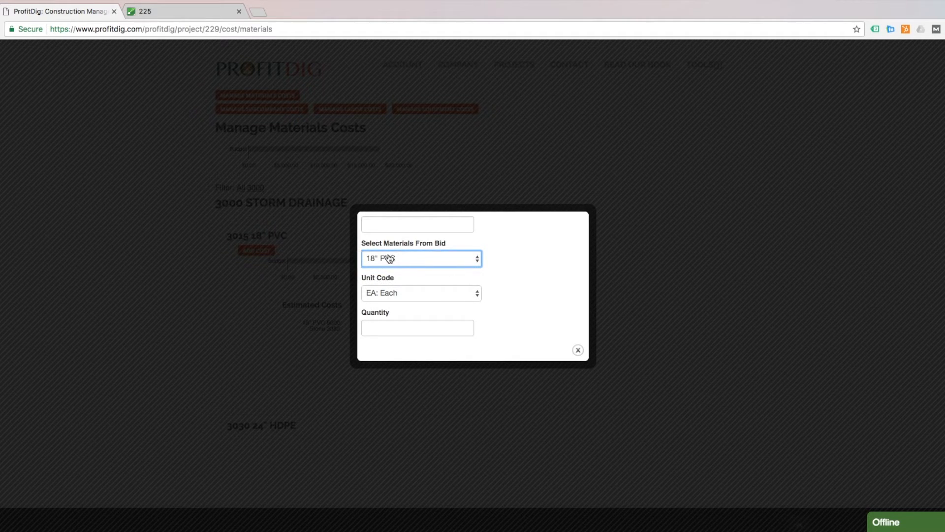
pyautogui.scroll(-3, 521, 270)
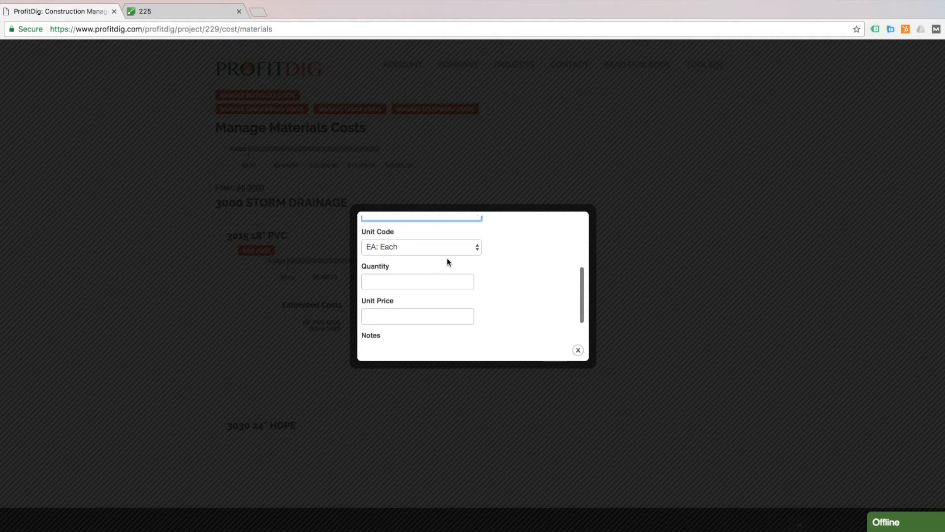
pyautogui.click(433, 249)
pyautogui.click(426, 278)
# Enter quantity 200 at unit price 12.00 and submit the 2400 cost
pyautogui.scroll(-2, 497, 274)
pyautogui.click(428, 246)
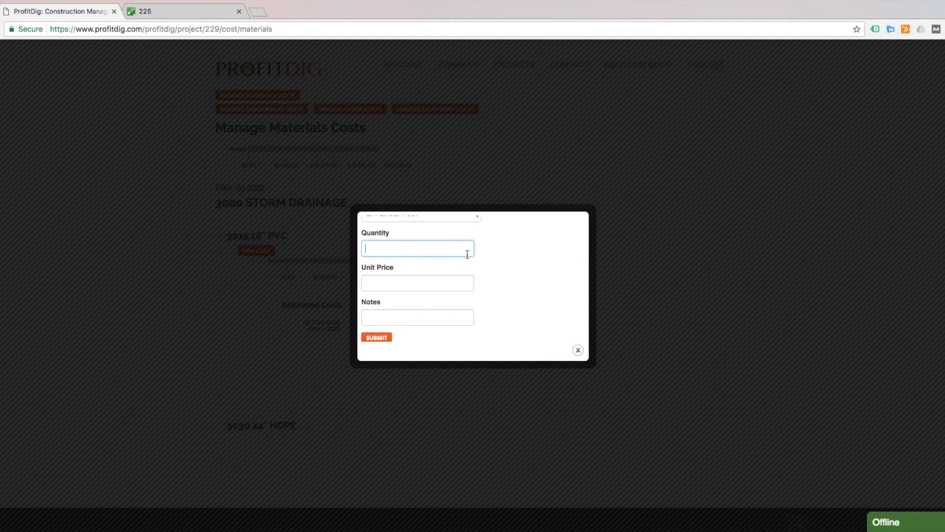
pyautogui.write('200')
pyautogui.press('Tab')
pyautogui.scroll(2, 530, 270)
pyautogui.scroll(-1, 529, 269)
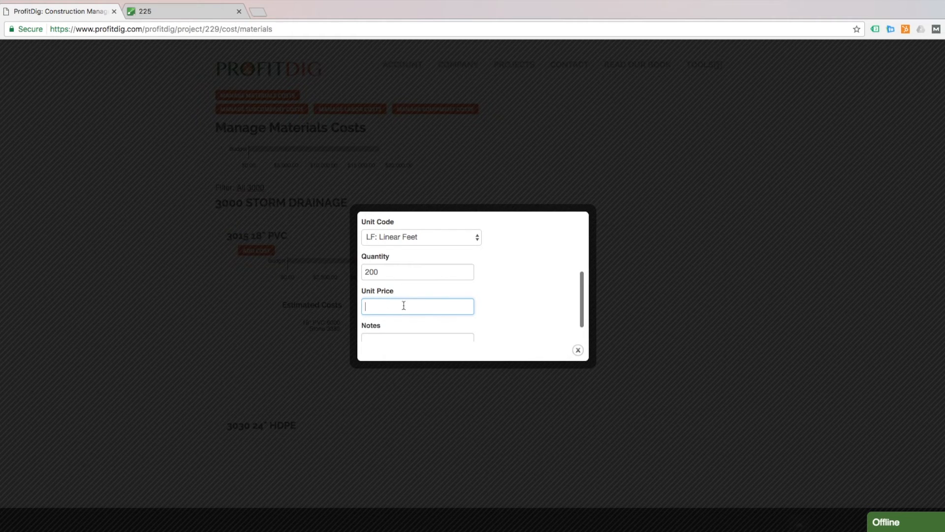
pyautogui.write('12.01')
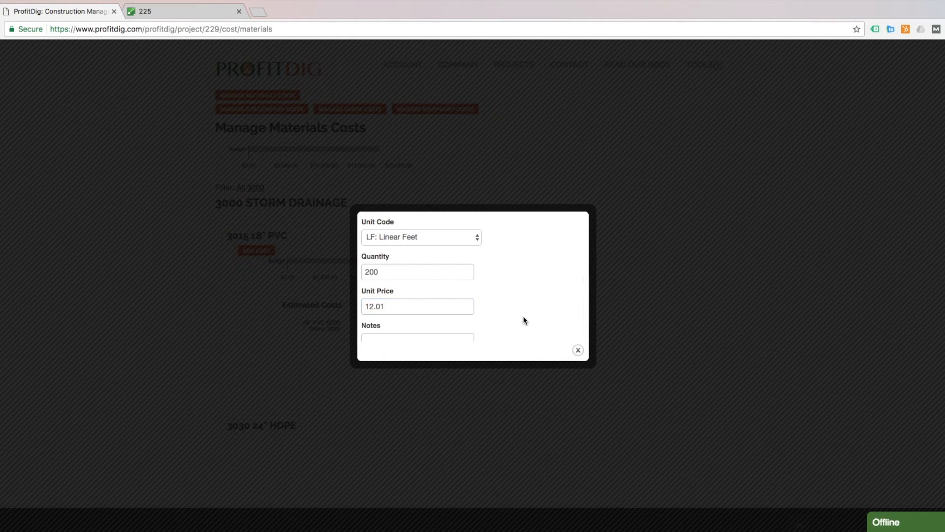
pyautogui.scroll(-1, 441, 294)
pyautogui.press('BackSpace')
pyautogui.press('BackSpace')
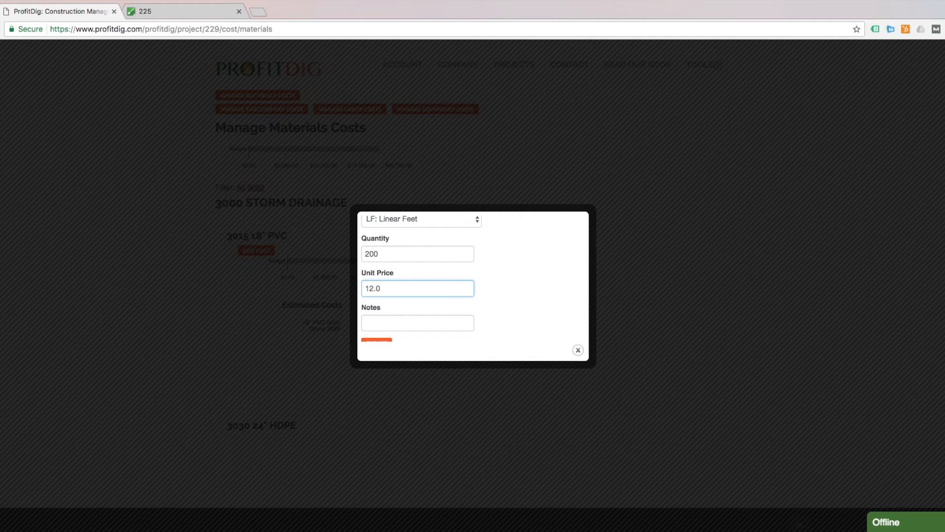
pyautogui.write('00')
pyautogui.click(529, 291)
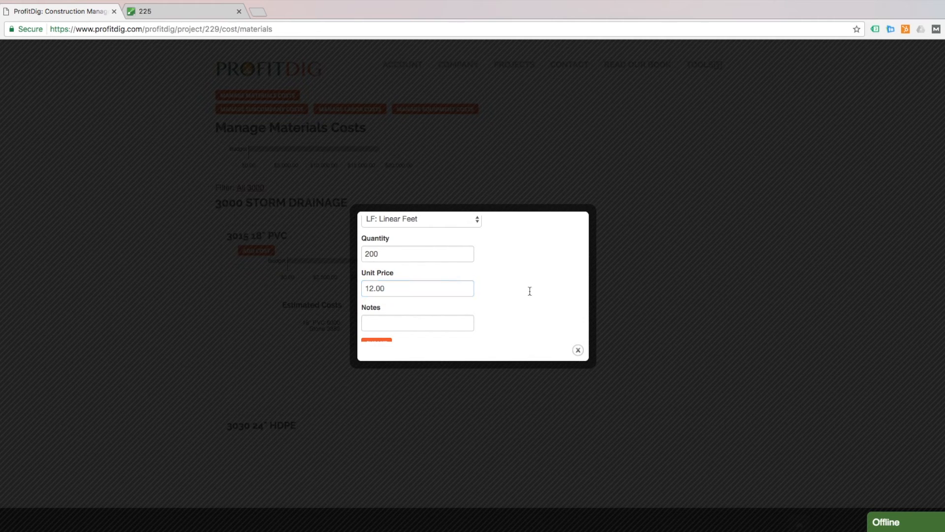
pyautogui.scroll(-3, 530, 291)
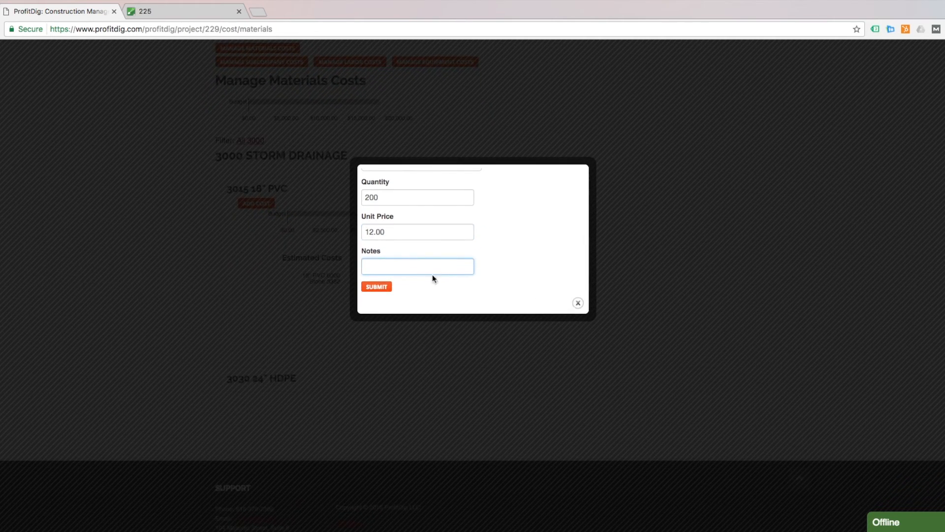
pyautogui.click(381, 288)
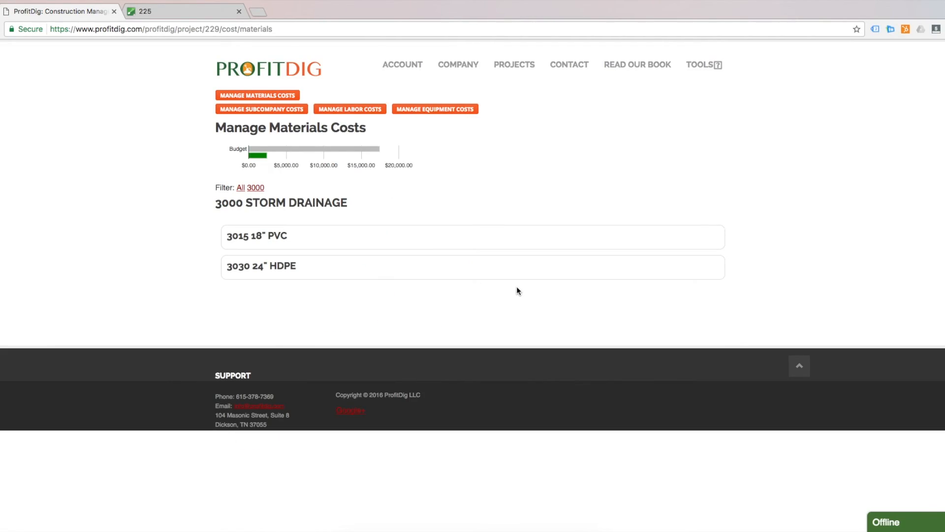
pyautogui.moveTo(255, 155)
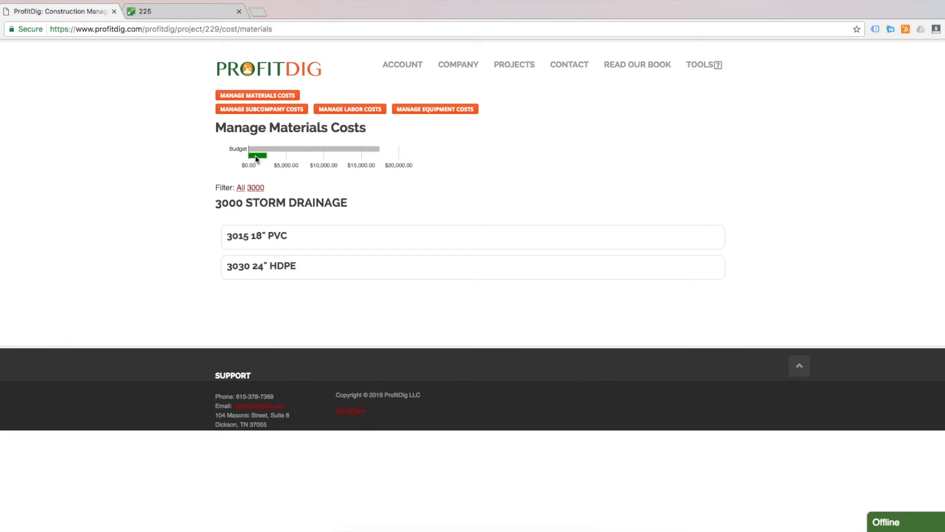